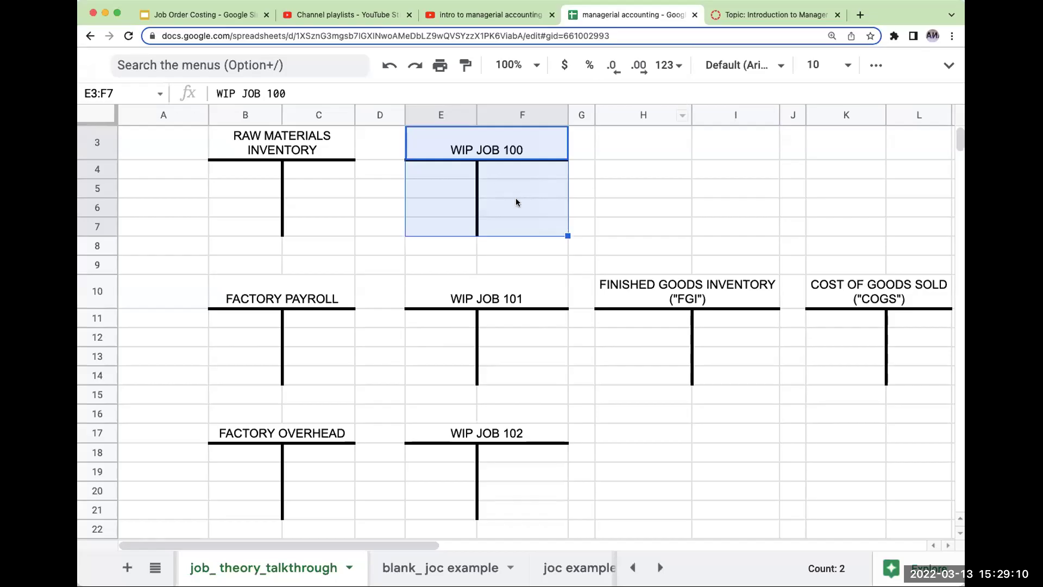
Enter "beginning" in B4 and "+ purchases" in B5 on the debit side of Raw Materials Inventory.
click(233, 177)
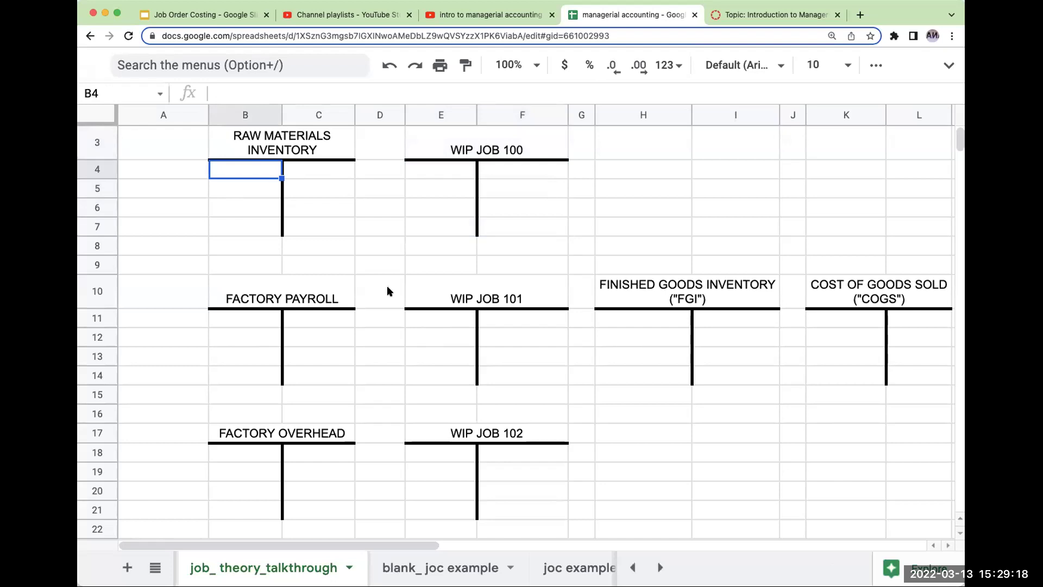
text(beginning)
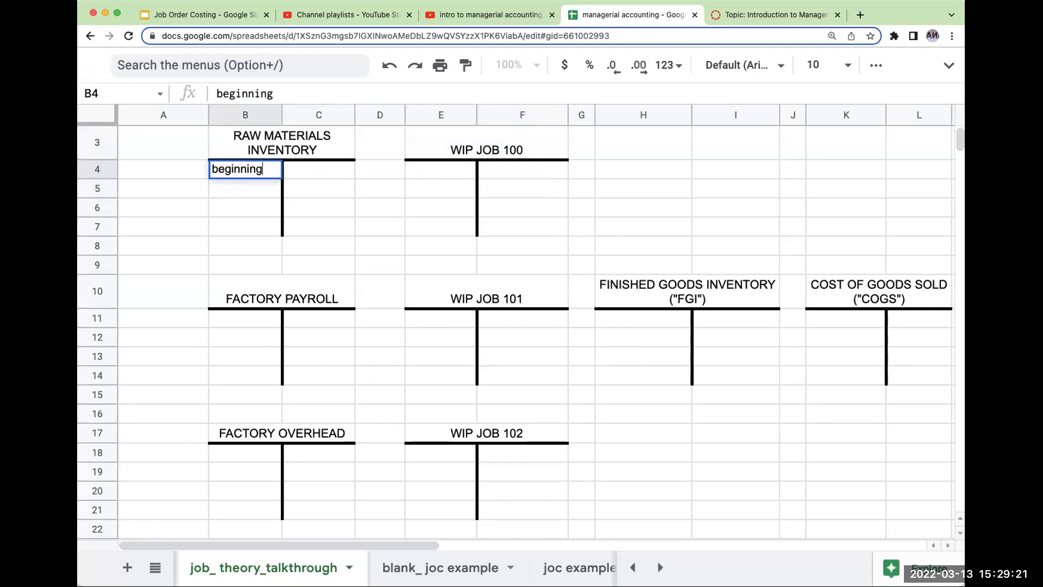
key(Return)
text('+ pu)
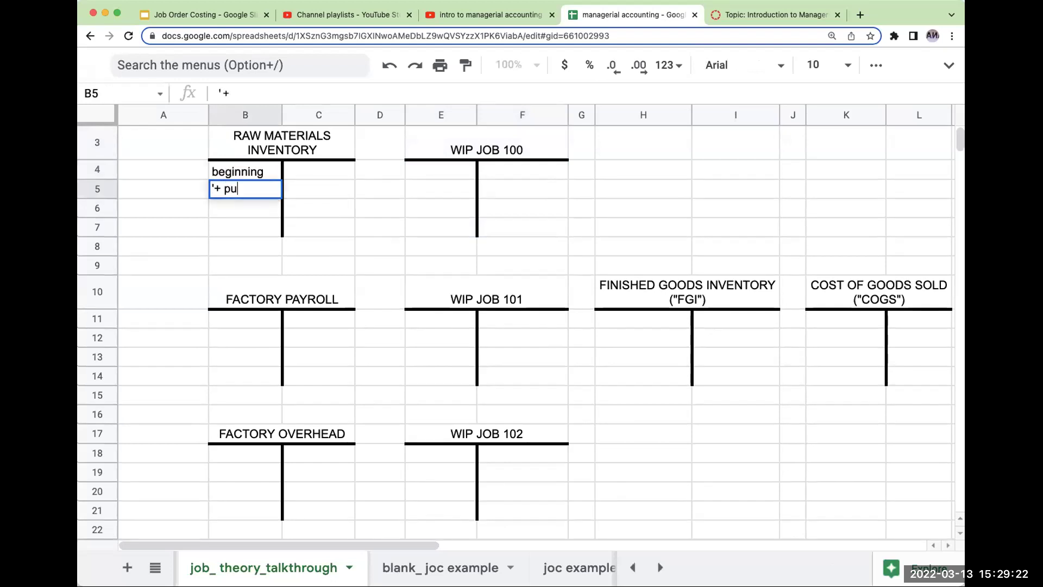
text(rchases)
key(Return)
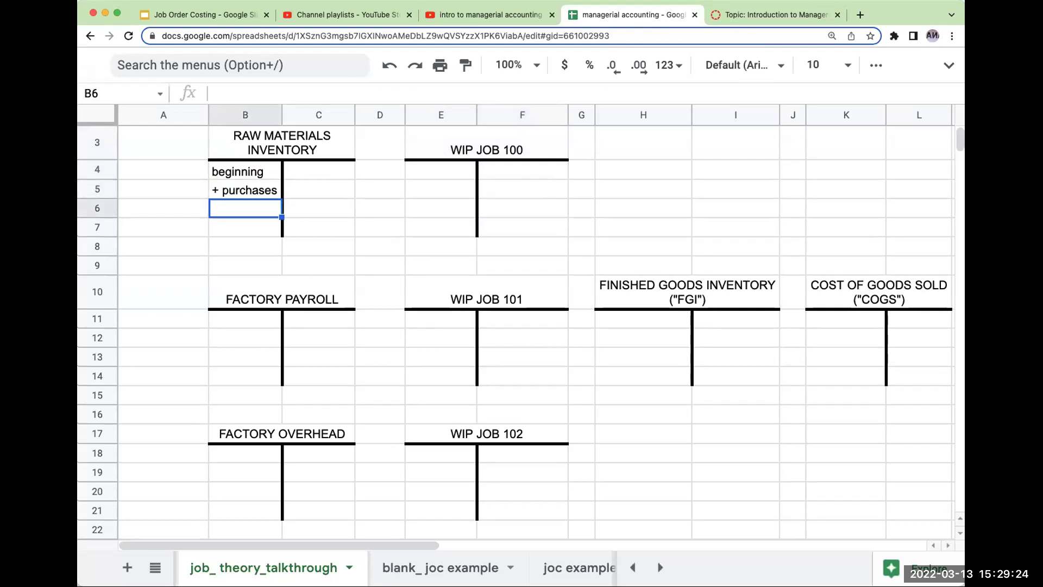
Add a top border across B7:C7 and enter "ending rmi" in B7 of the Raw Materials Inventory account.
drag(259, 233, 319, 226)
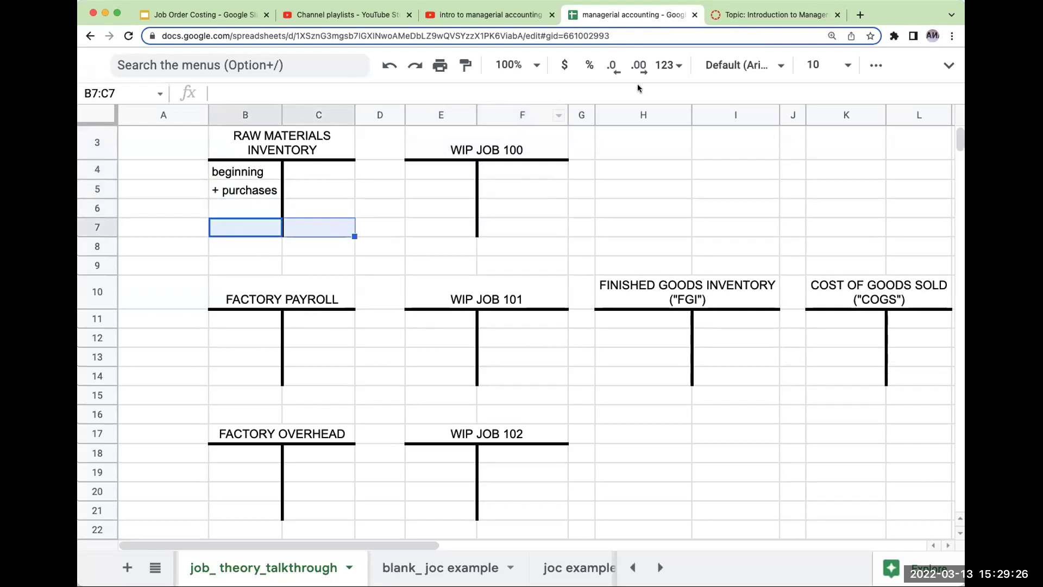
click(876, 66)
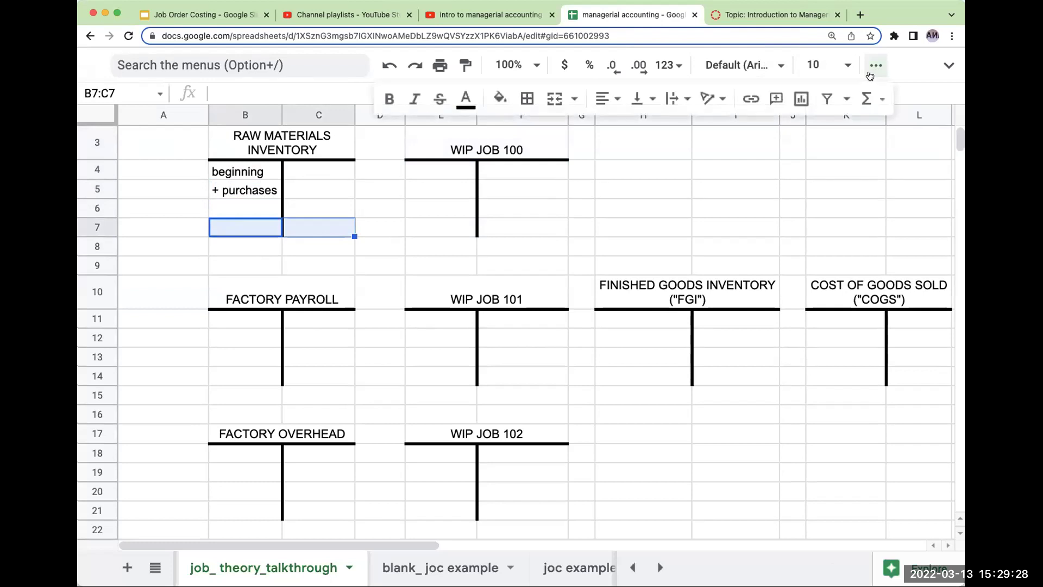
click(526, 98)
click(557, 157)
click(254, 232)
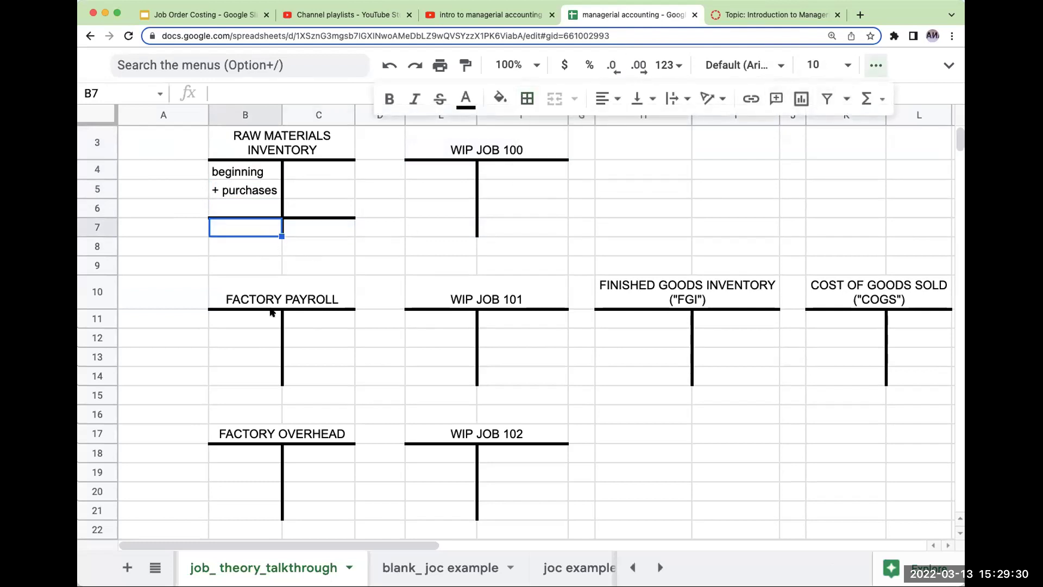
text(ending rmi)
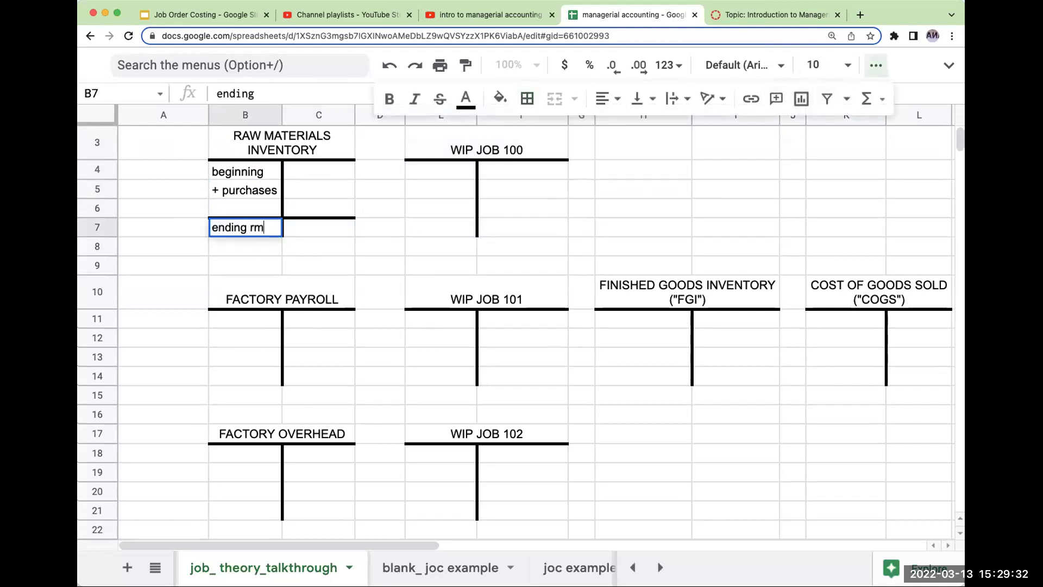
key(Return)
Move the "ending rmi" row with its border from B7:C7 down to B8:C8.
key(Up)
key(Up)
key(Right)
key(Up)
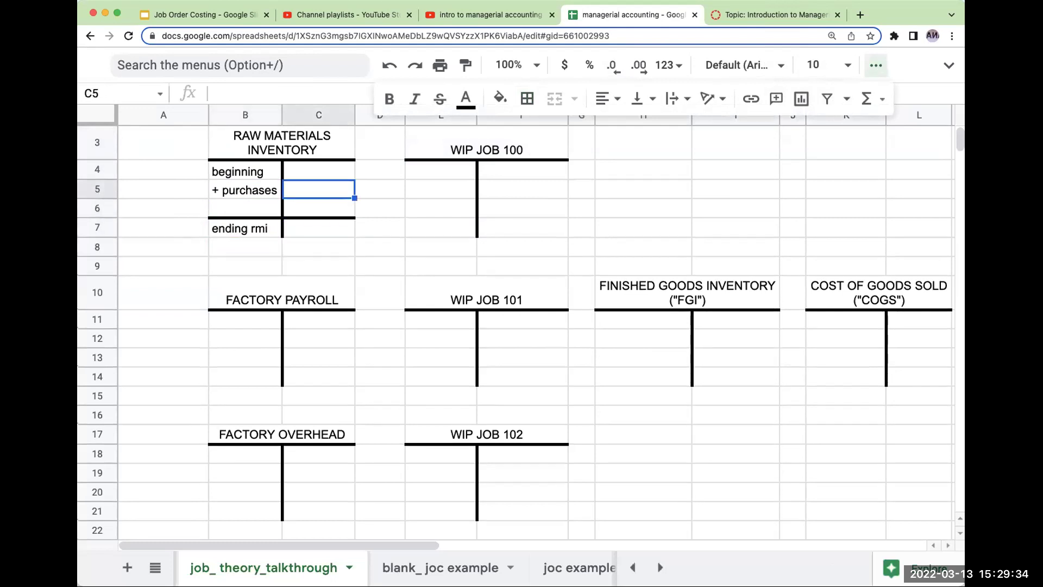
drag(265, 234, 295, 223)
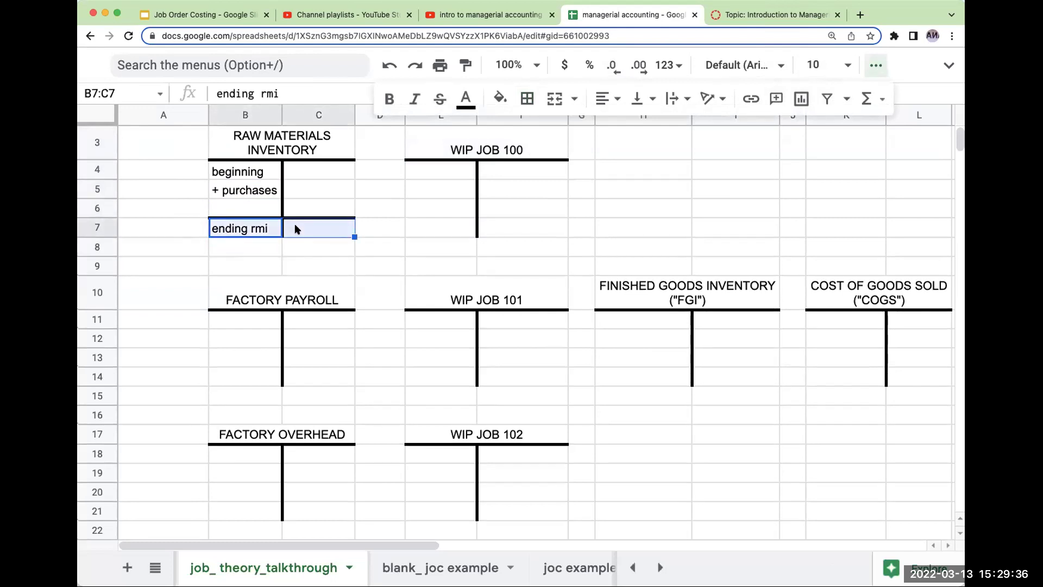
key(ctrl+c)
click(256, 246)
key(super+v)
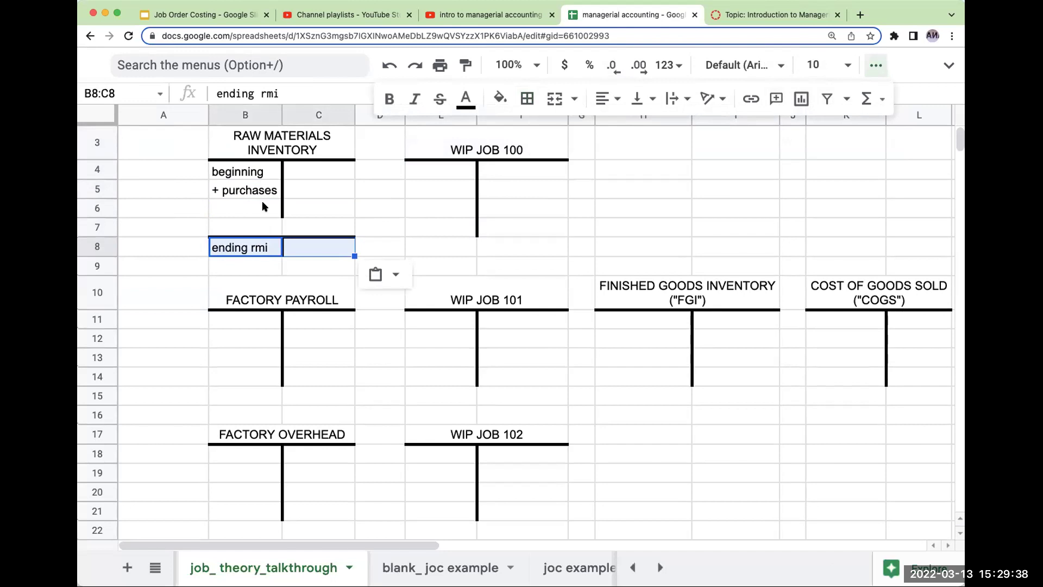
click(262, 200)
click(255, 221)
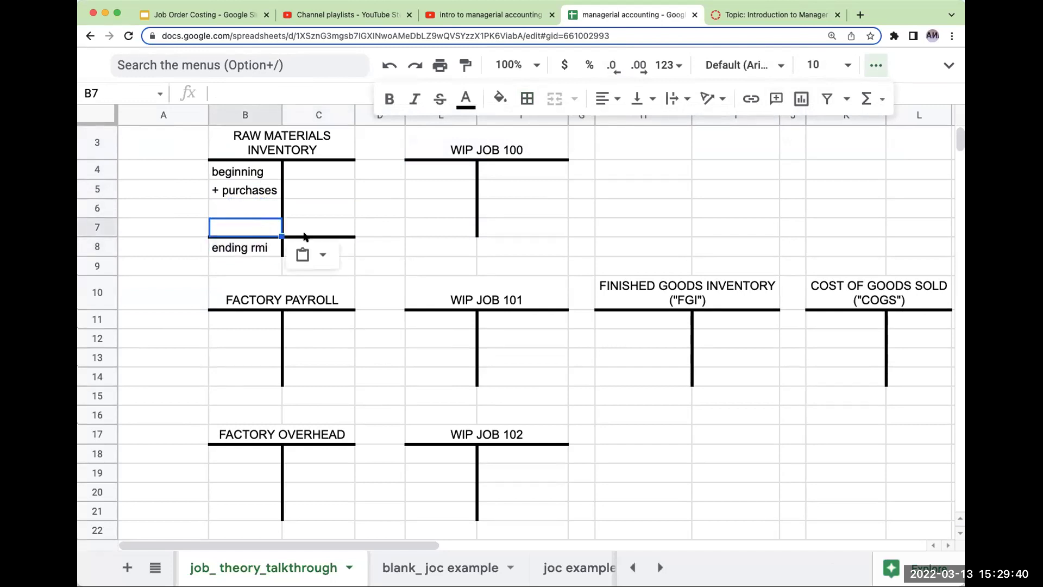
Insert one empty column before column D, between the Raw Materials Inventory and WIP Job 100 accounts.
click(330, 209)
click(311, 172)
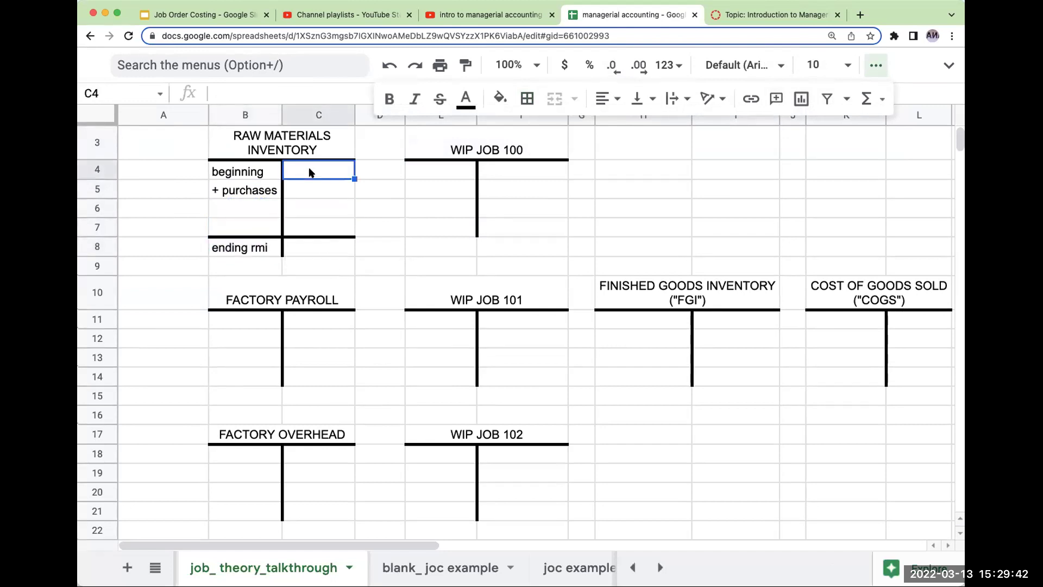
click(456, 154)
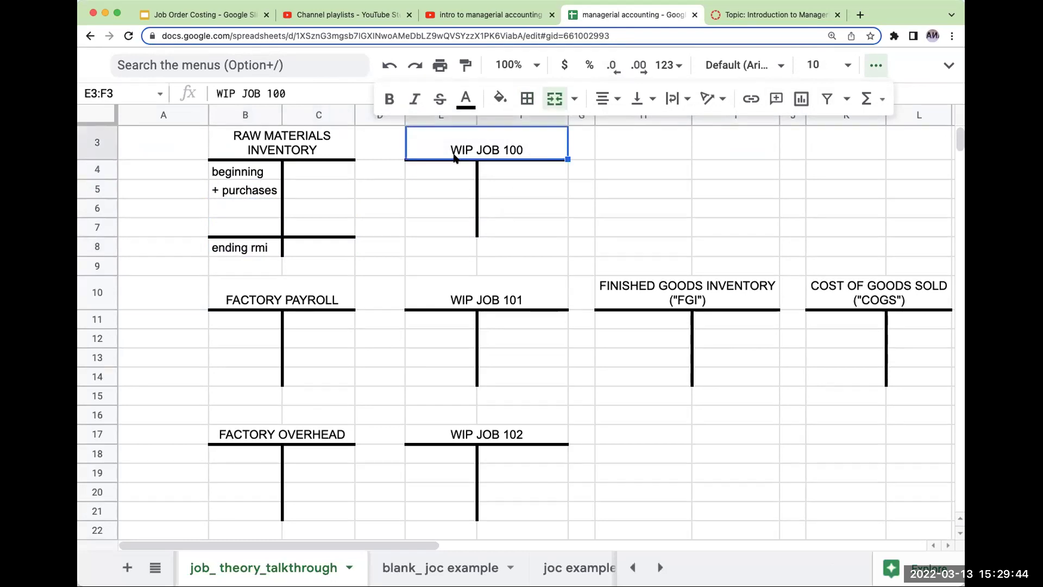
click(332, 174)
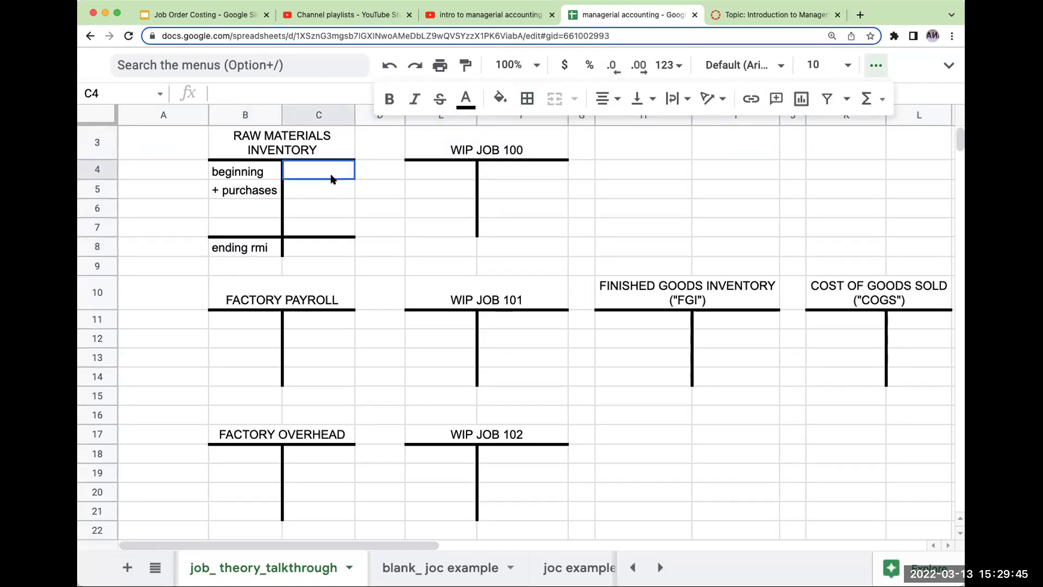
right_click(371, 119)
click(383, 206)
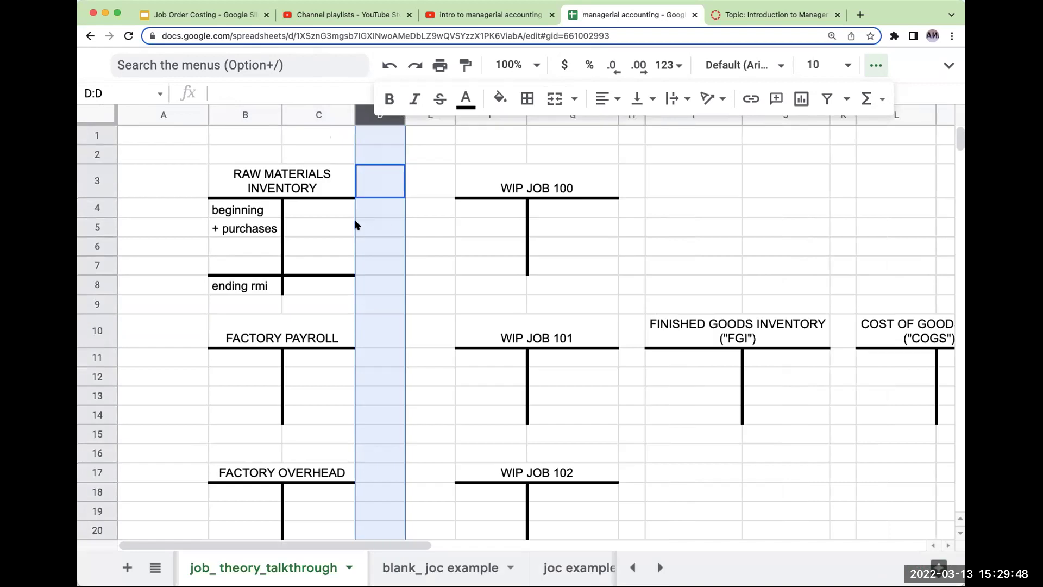
Enter "dm - job 100", "dm - job 101" and "dm - job 102" in C4 to C6, the credit side of Raw Materials Inventory.
click(333, 224)
click(329, 212)
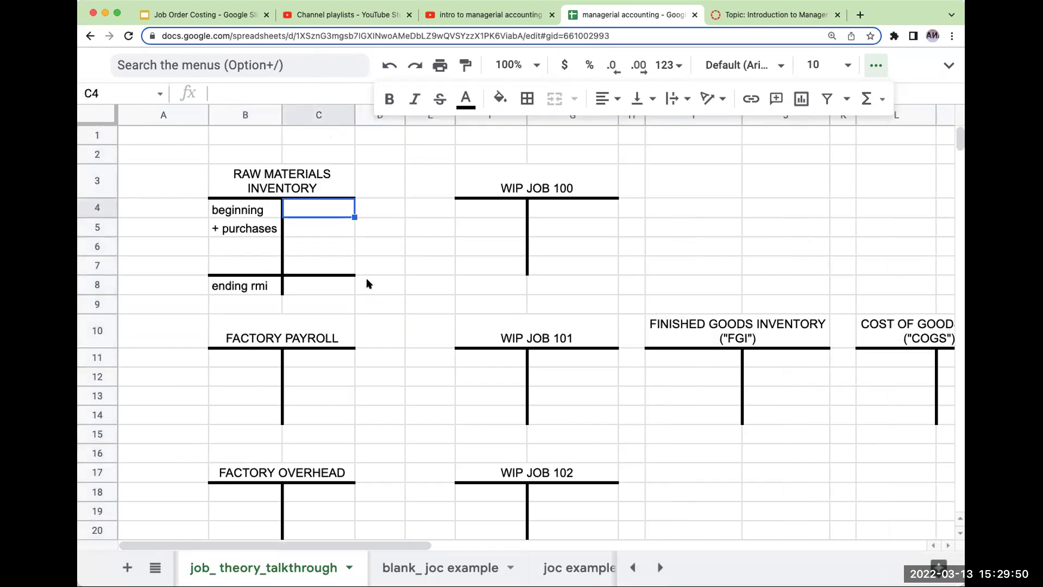
text(dm - )
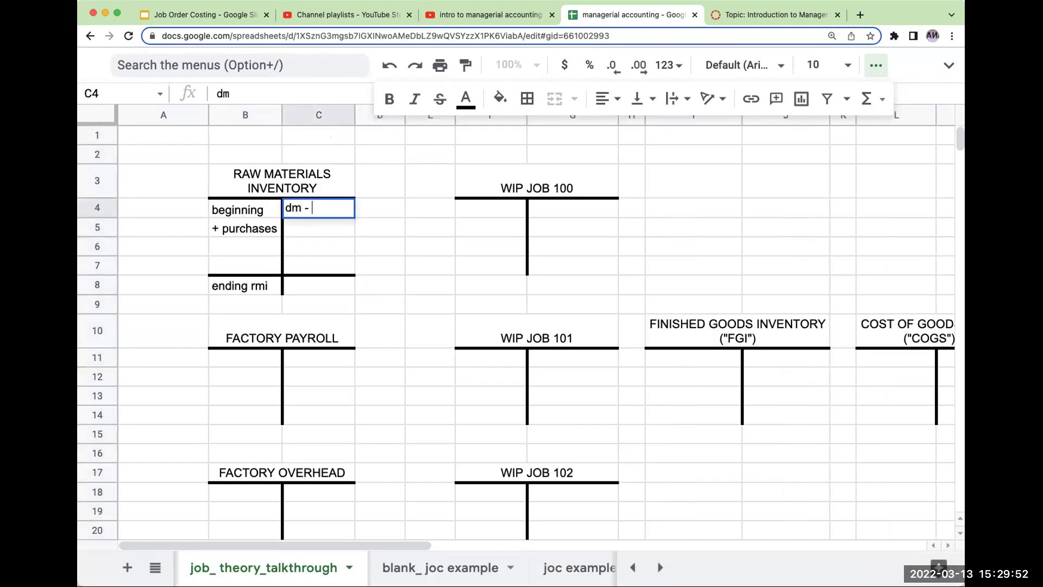
text(job 100)
key(Return)
text(dm)
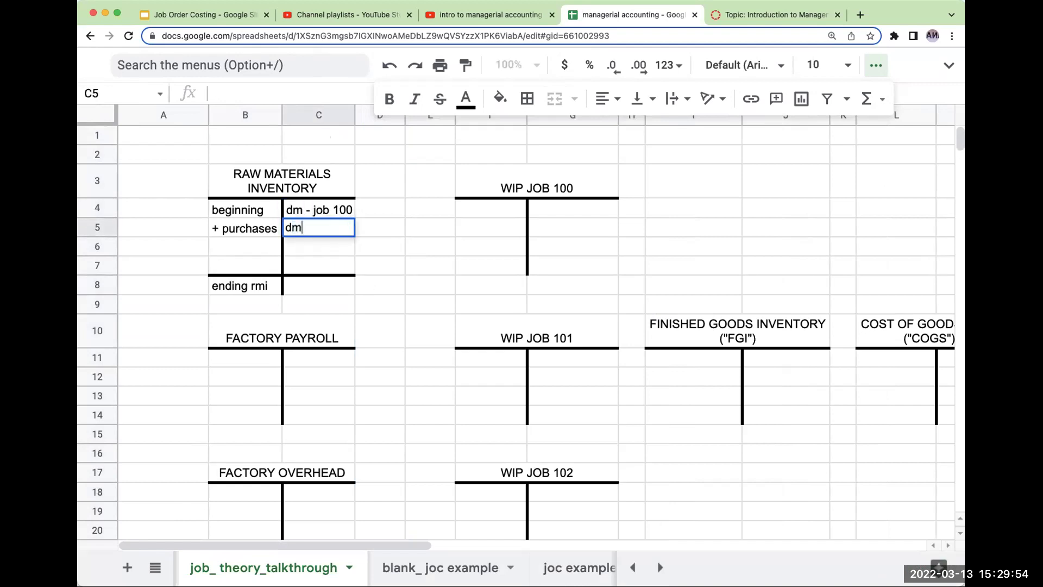
text( - job 101)
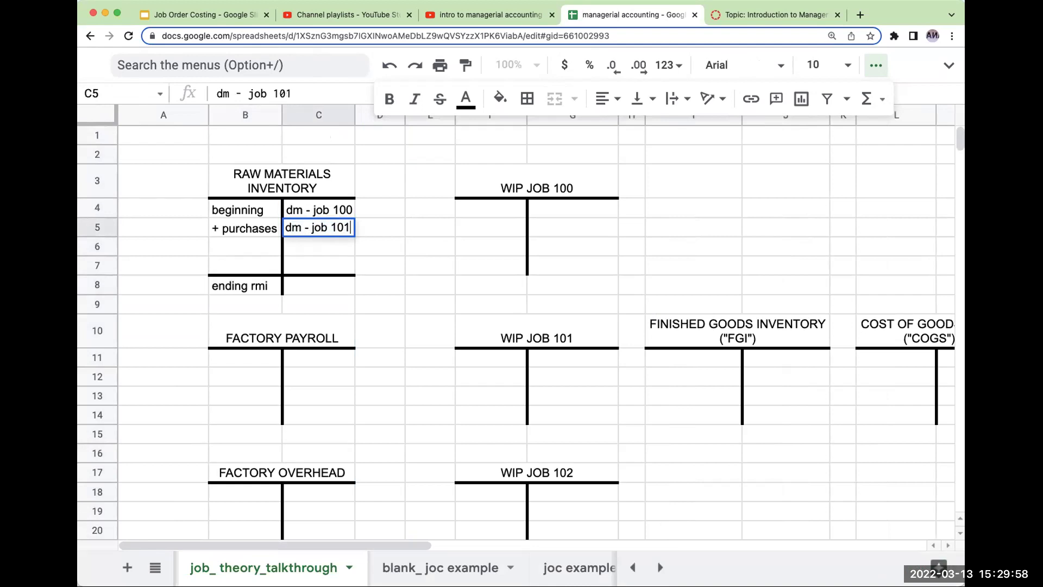
key(Return)
text(dm - job )
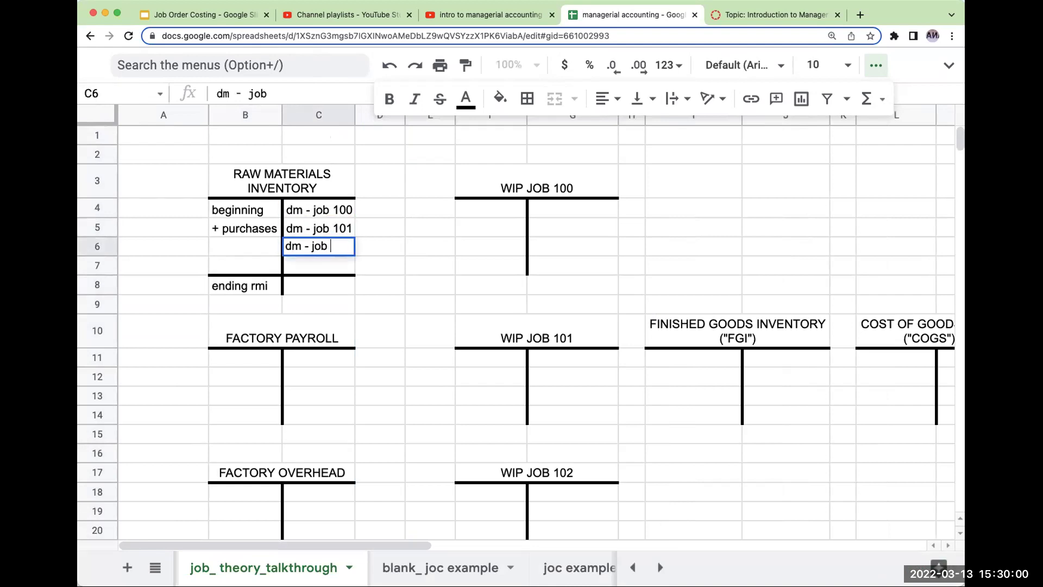
text(102)
key(Return)
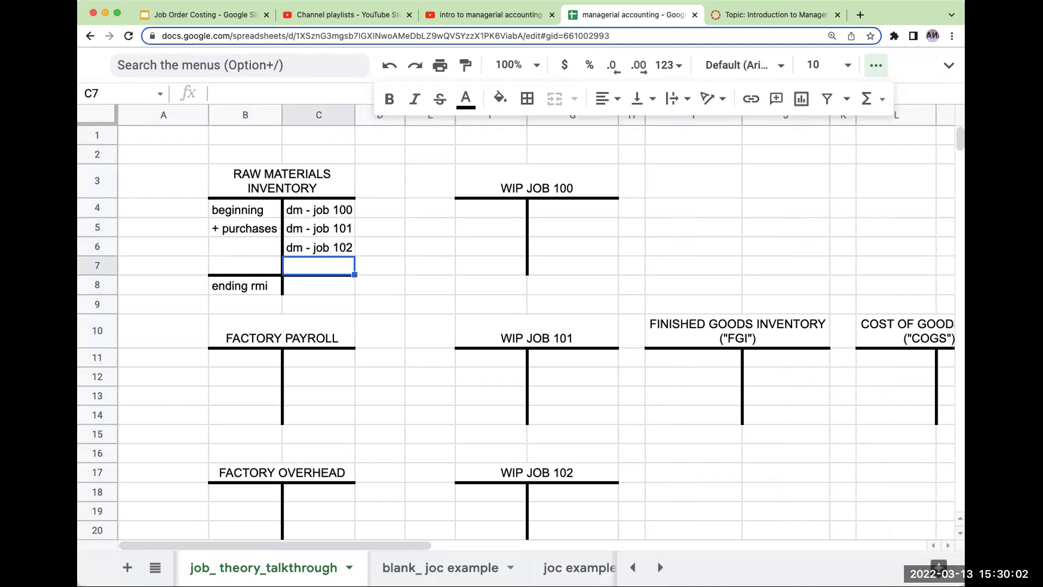
Link F5 on the debit side of WIP Job 100 to the job 100 direct materials in C4.
click(491, 246)
click(491, 227)
text(=)
key(Left)
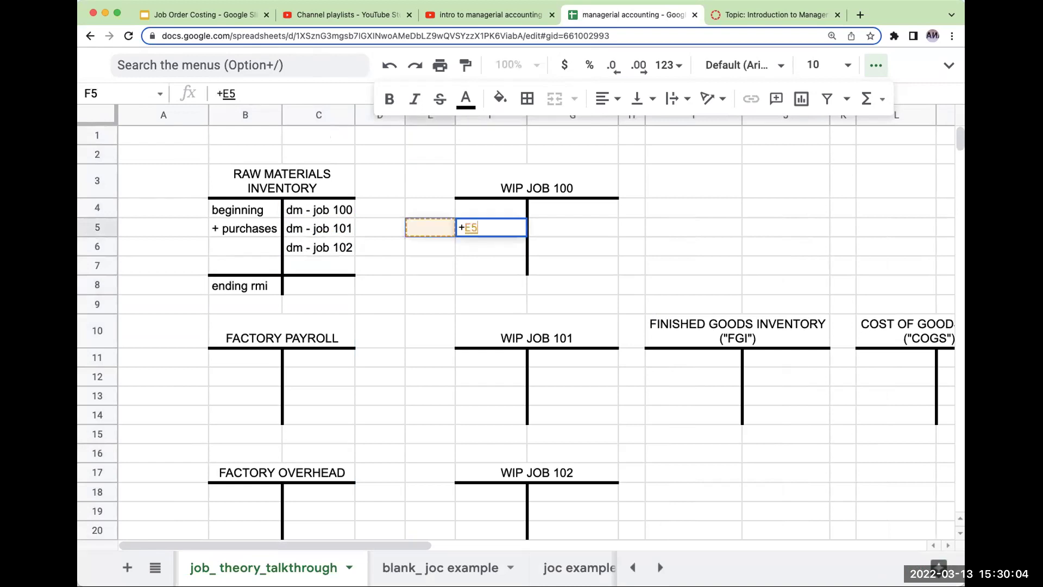
key(Left)
key(Left)
key(Up)
key(Return)
Link F12 on the debit side of WIP Job 101 to the job 101 direct materials in C5.
key(Return)
key(Down)
key(Down)
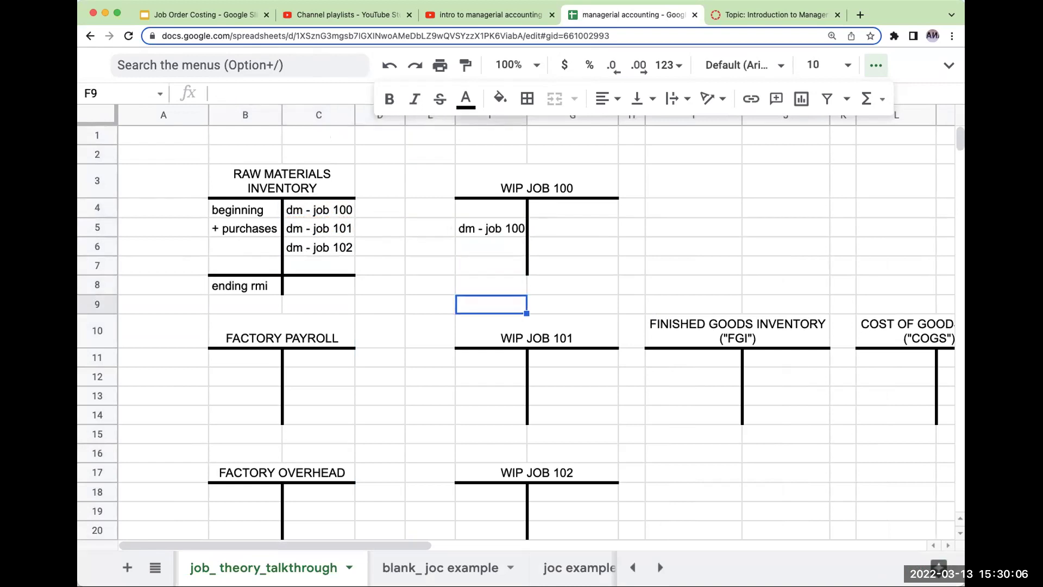
key(Down)
key(Down)
key(Down)
key(Down)
key(Up)
text(+)
key(Left)
key(Left)
key(Up)
key(Up)
key(Left)
key(Left)
key(Up)
key(Up)
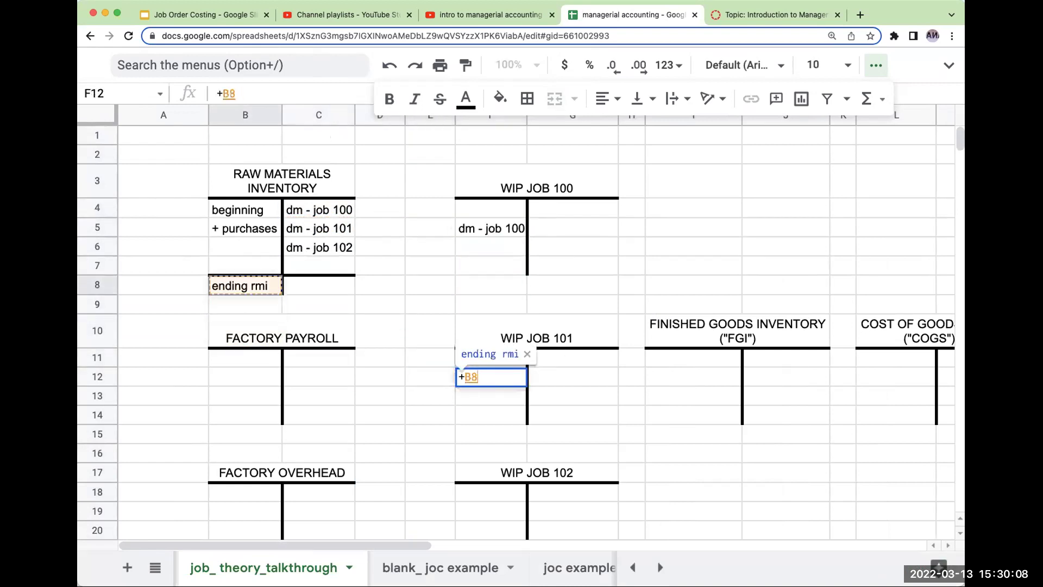
key(Up)
key(Up)
key(Up)
key(Right)
key(Return)
Link F19 on the debit side of WIP Job 102 to the job 102 direct materials in C6.
key(Down)
key(Down)
key(Down)
key(Down)
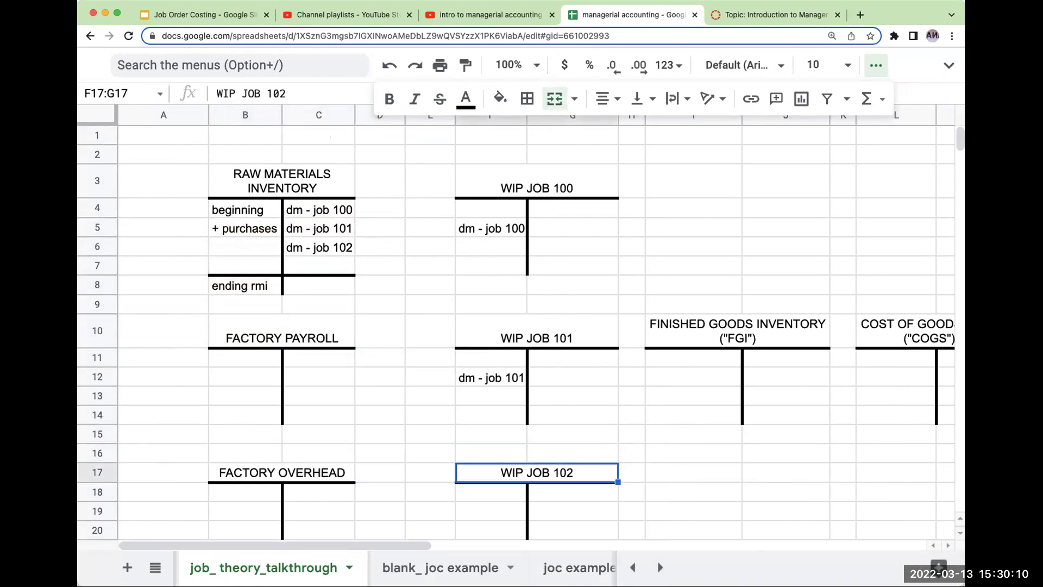
key(Down)
key(Down)
text(+)
key(Left)
key(Left)
key(Up)
key(Up)
key(Up)
key(Up)
key(Up)
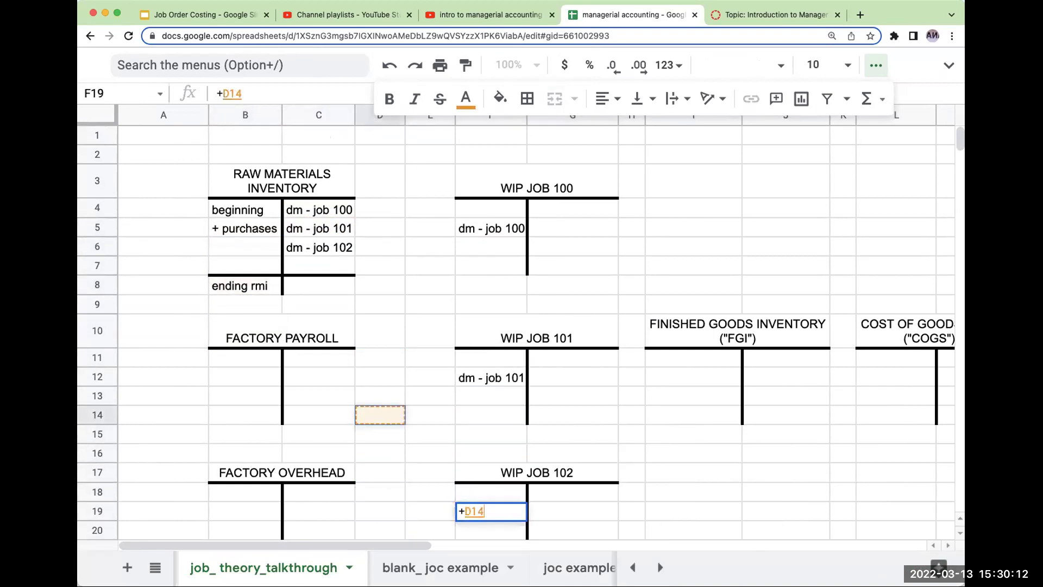
key(Up)
key(Up)
key(Up)
key(Up)
key(Up)
key(Left)
key(Up)
key(Up)
key(Up)
key(Return)
Enter "INDIRECT MATERIALS" in C7 on the credit side of Raw Materials Inventory.
key(Left)
key(Up)
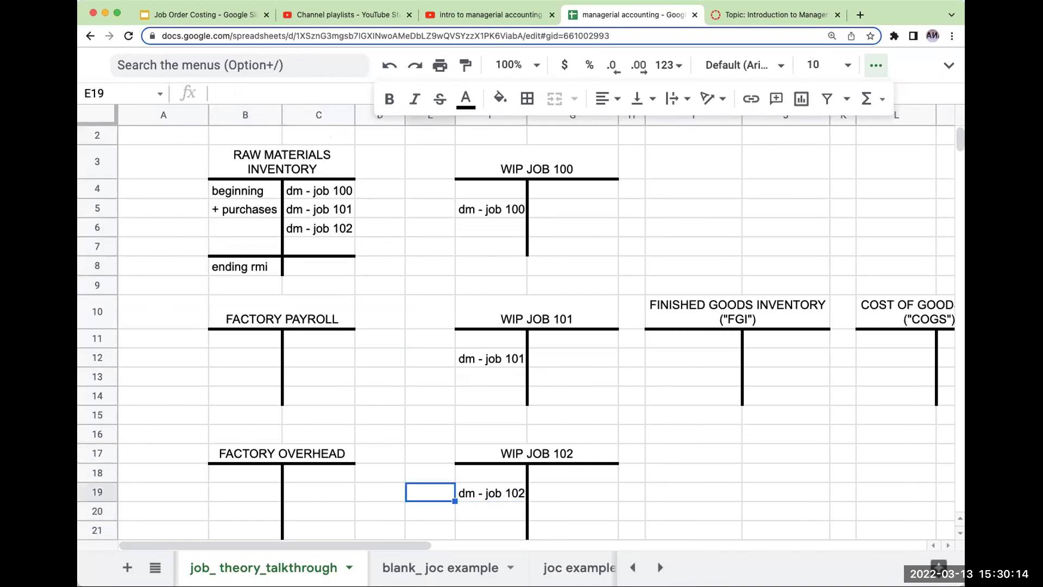
key(Up)
key(Up)
key(Up)
key(Up)
key(Up)
key(Up)
key(Left)
key(Up)
key(Up)
key(Up)
key(Up)
key(Up)
key(Up)
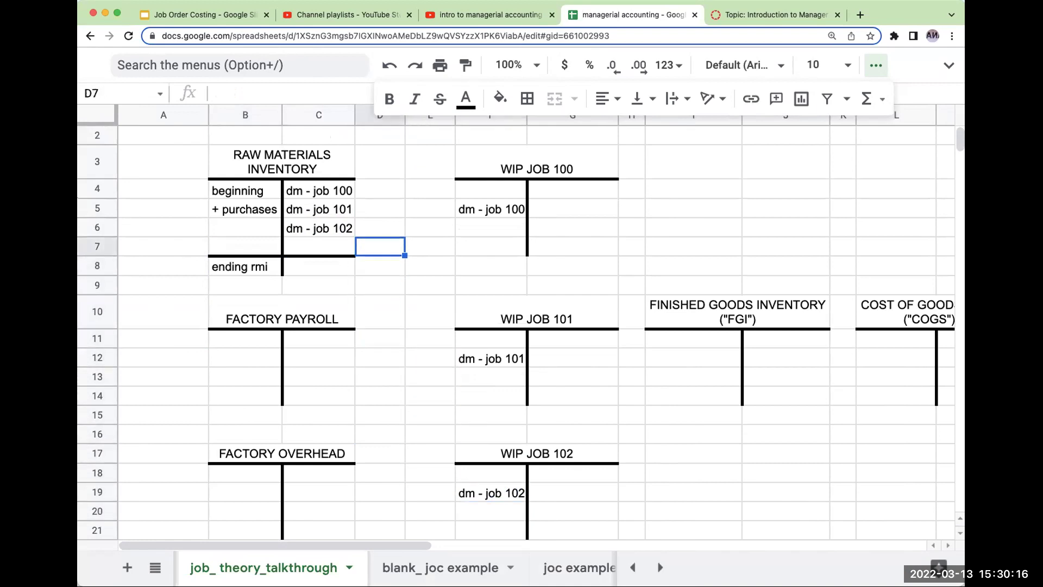
key(Left)
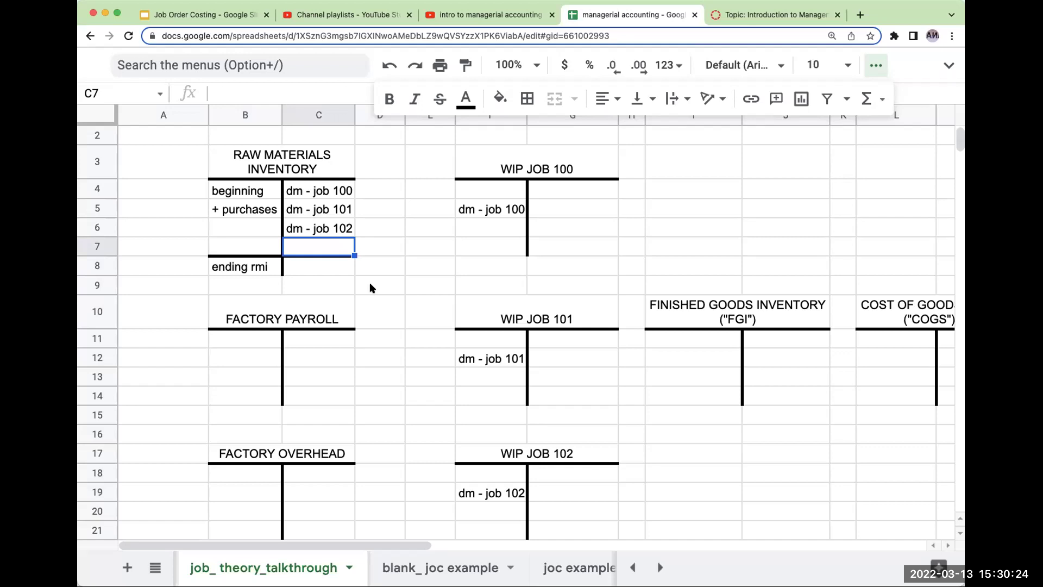
text(INDIRECT MATERIAL)
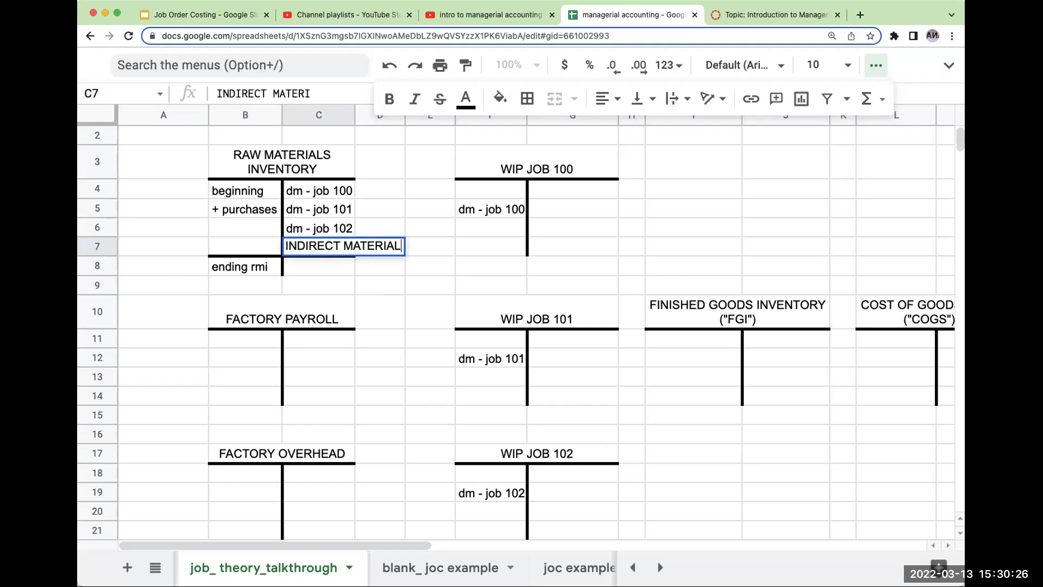
text(S)
key(Return)
click(319, 246)
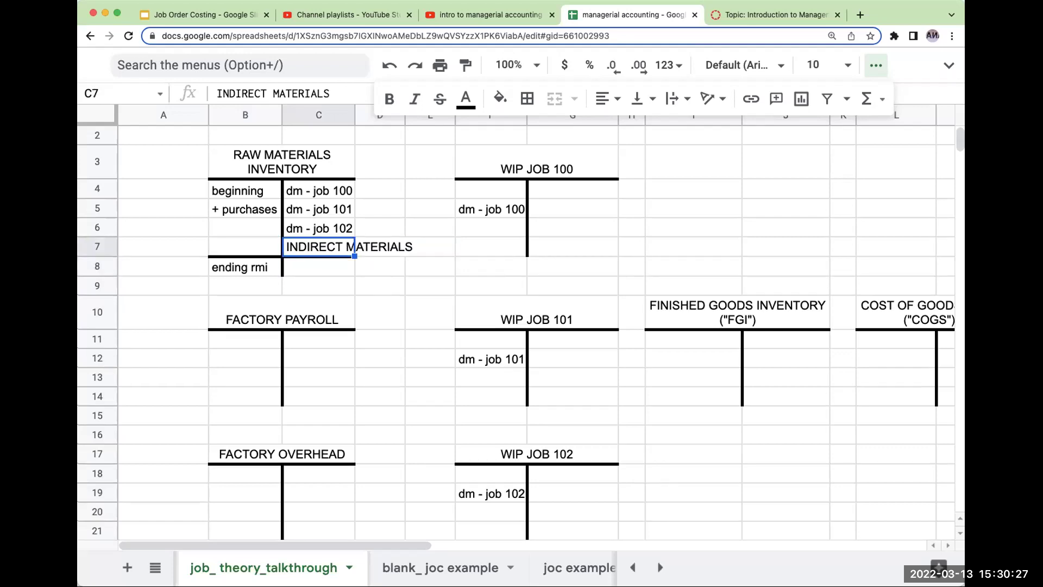
click(298, 231)
click(513, 189)
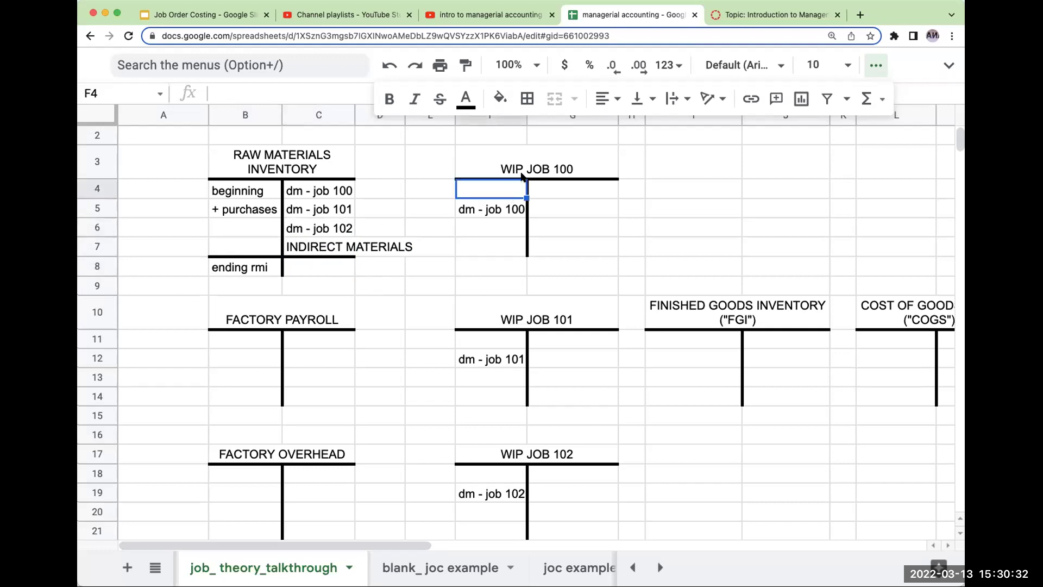
click(326, 254)
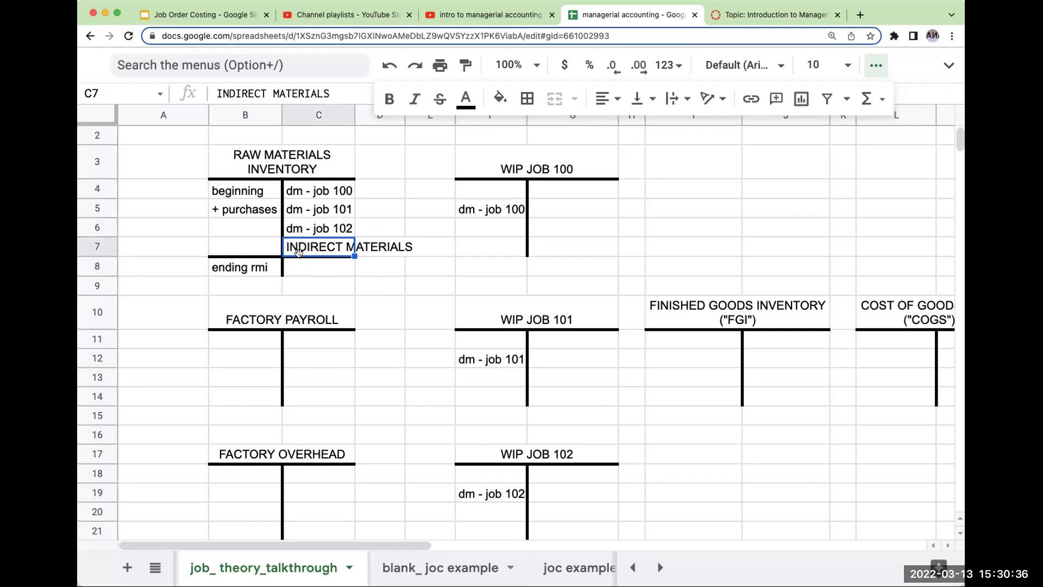
Link B18 on the debit side of Factory Overhead to the indirect materials in C7 and right-align it.
click(262, 473)
text(=C7)
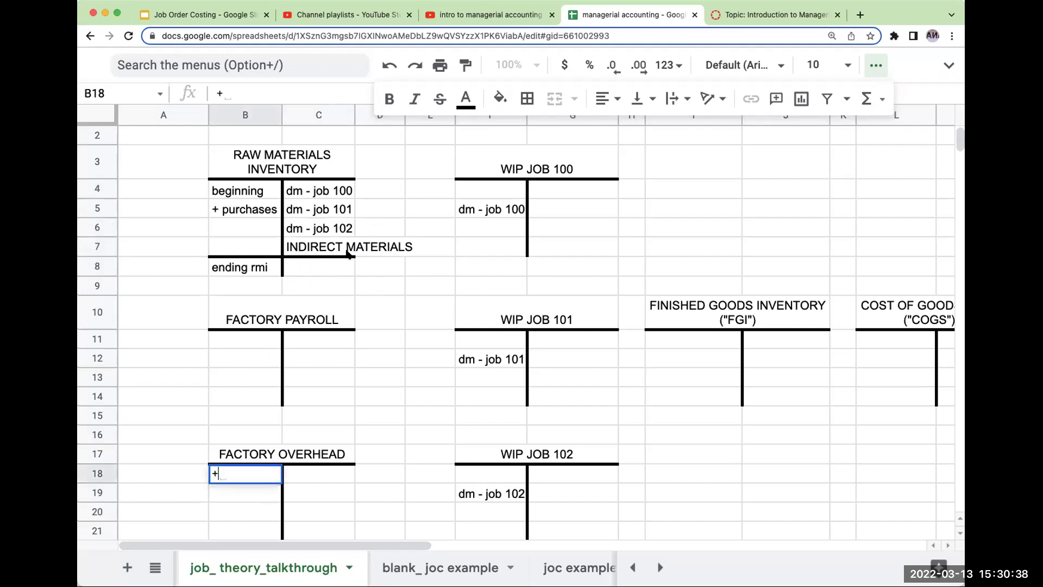
key(Return)
click(262, 475)
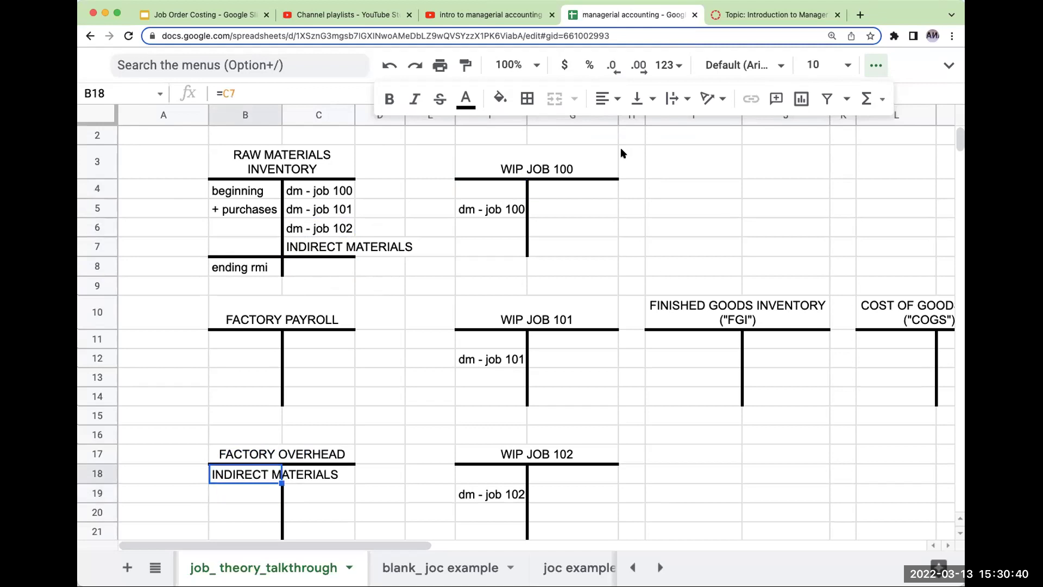
click(604, 102)
click(648, 128)
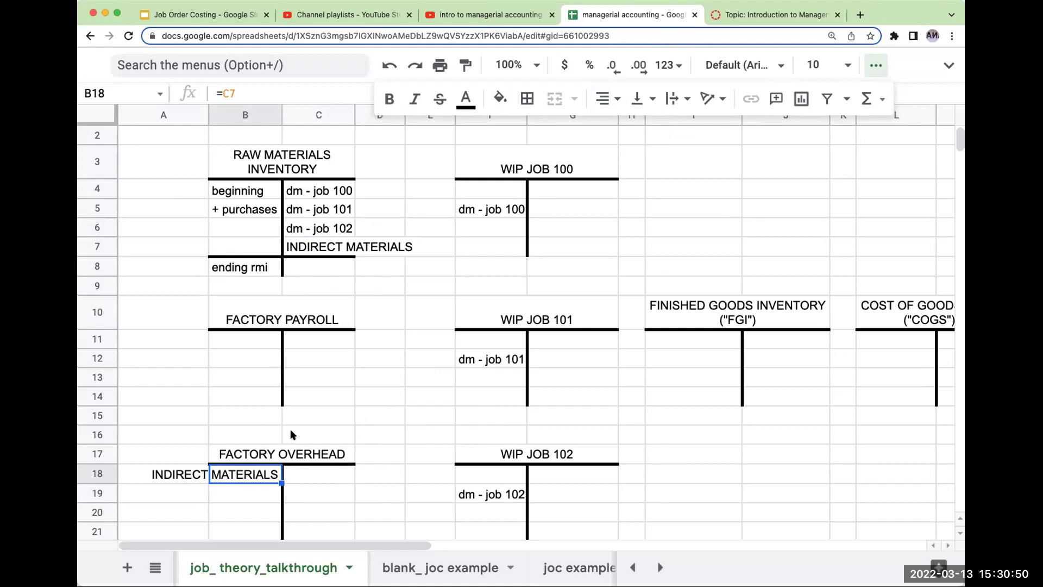
Enter "TOTAL FACTORY PAYROLL" in B11 on the debit side of Factory Payroll and right-align it.
scroll(357, 343, down, 3)
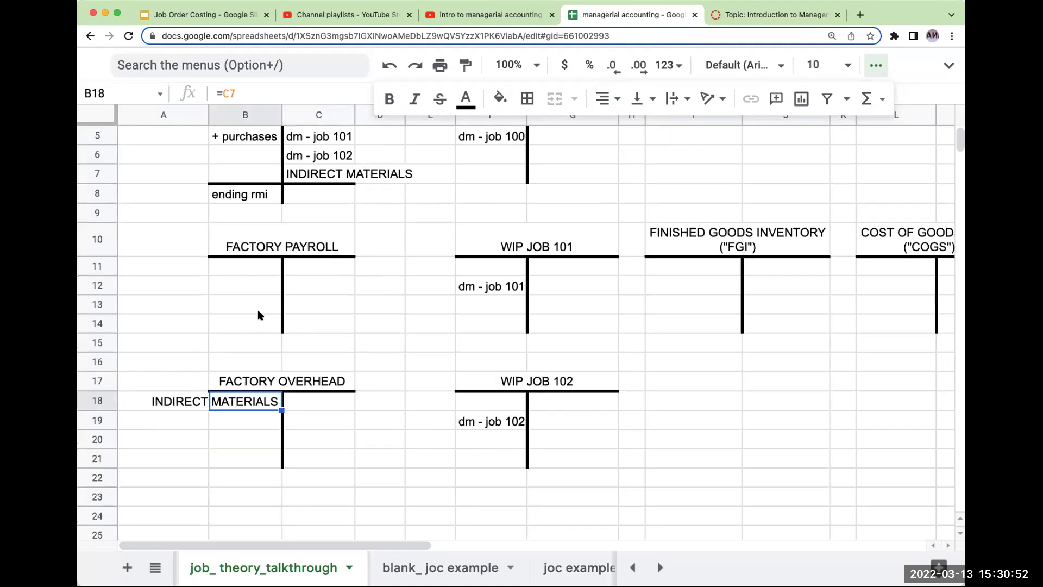
click(248, 269)
scroll(317, 280, up, 3)
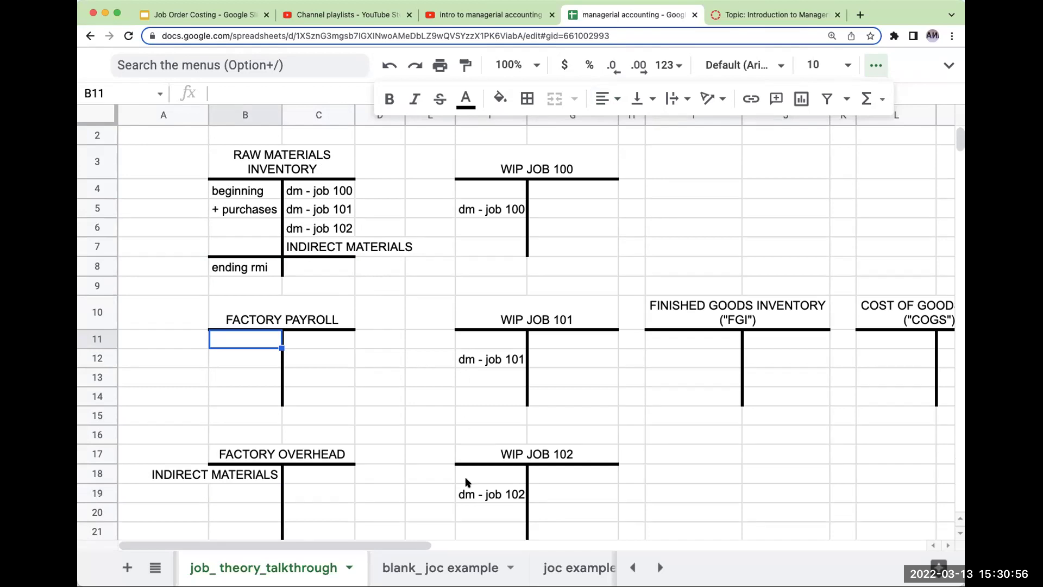
text(TOTAL F)
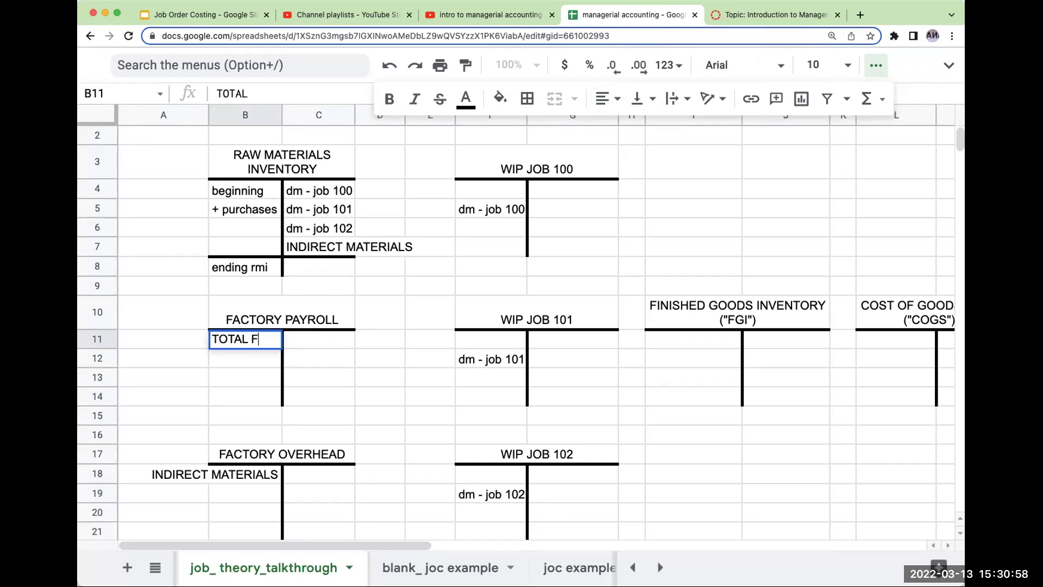
text(AC)
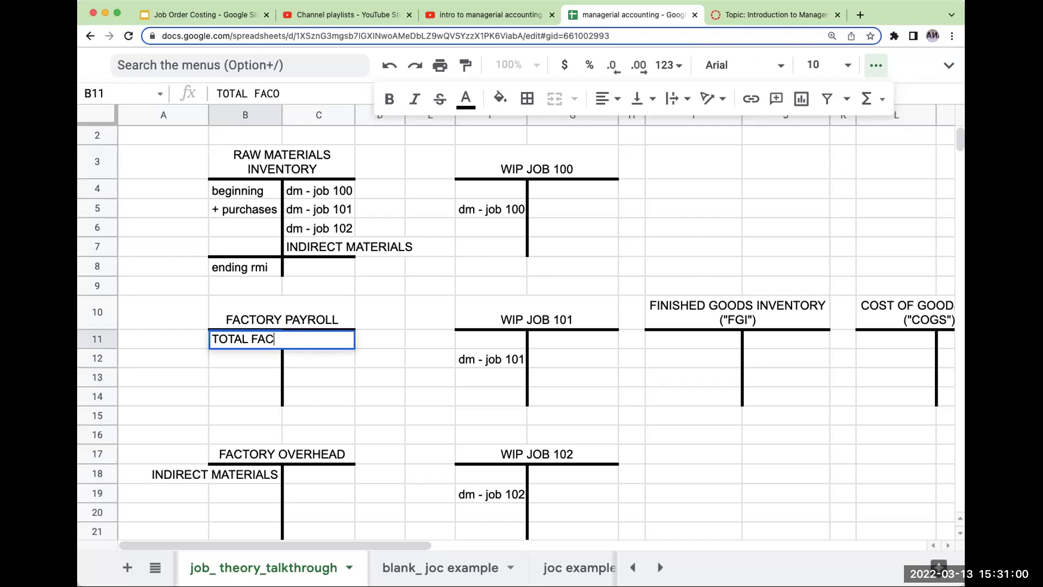
text(OORY PAYR)
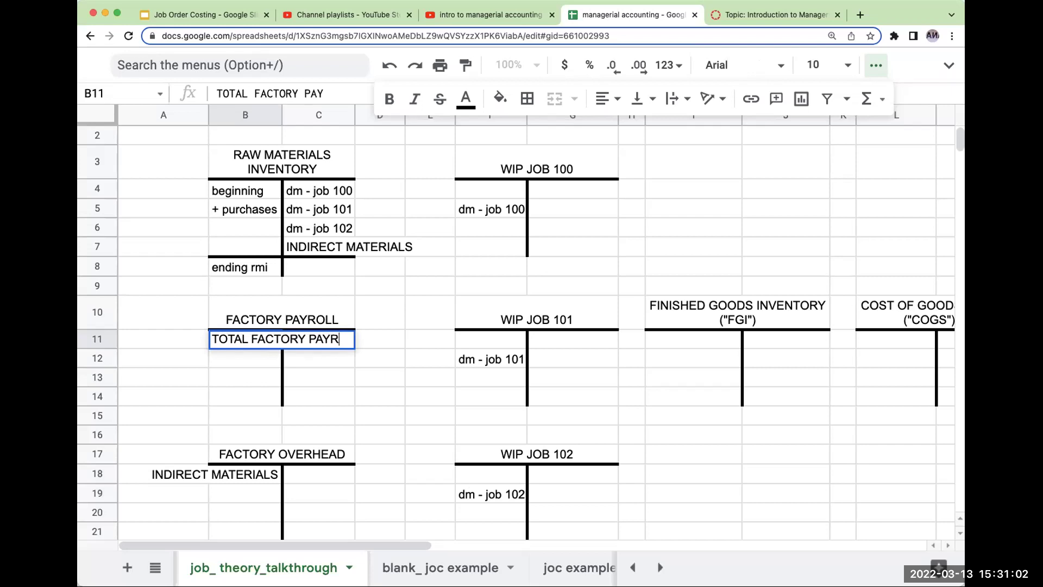
text(OLL)
key(Return)
key(Up)
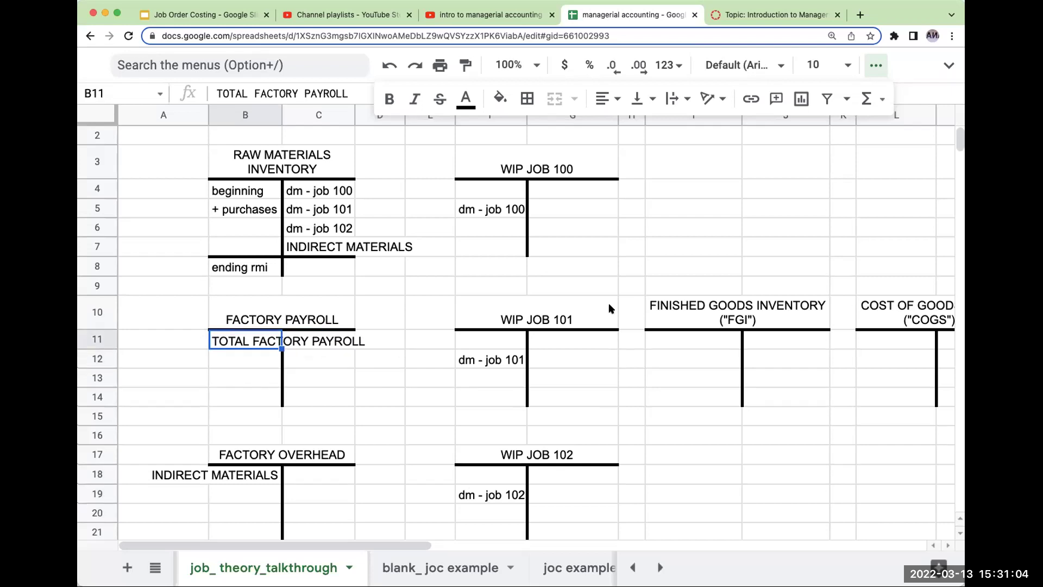
click(614, 98)
click(650, 137)
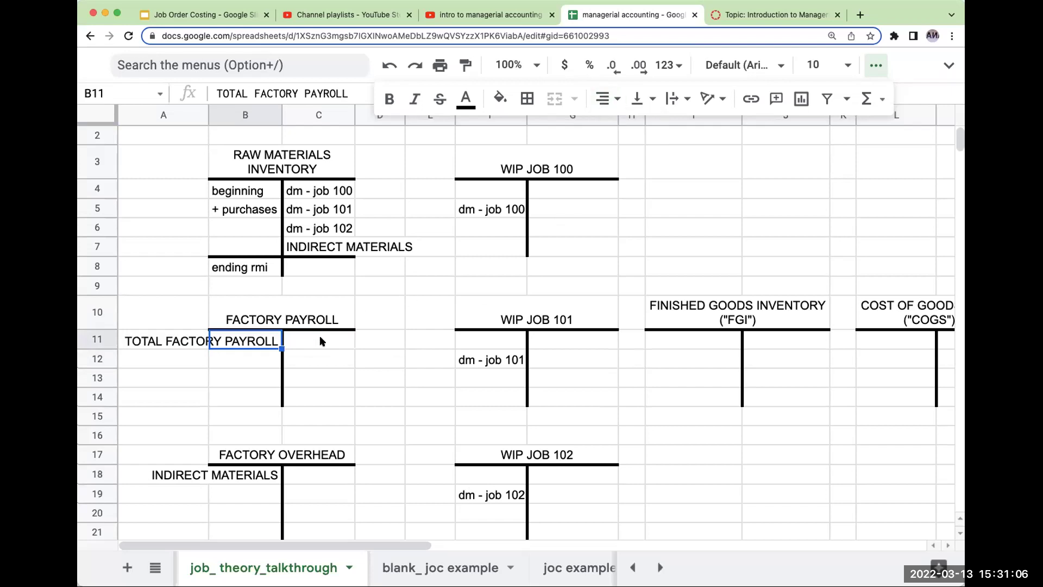
Enter "DL - JOB 100", "DL - JOB 101" and "DL JOB 102" in C11 to C13 on the credit side of Factory Payroll.
click(337, 347)
text(DL)
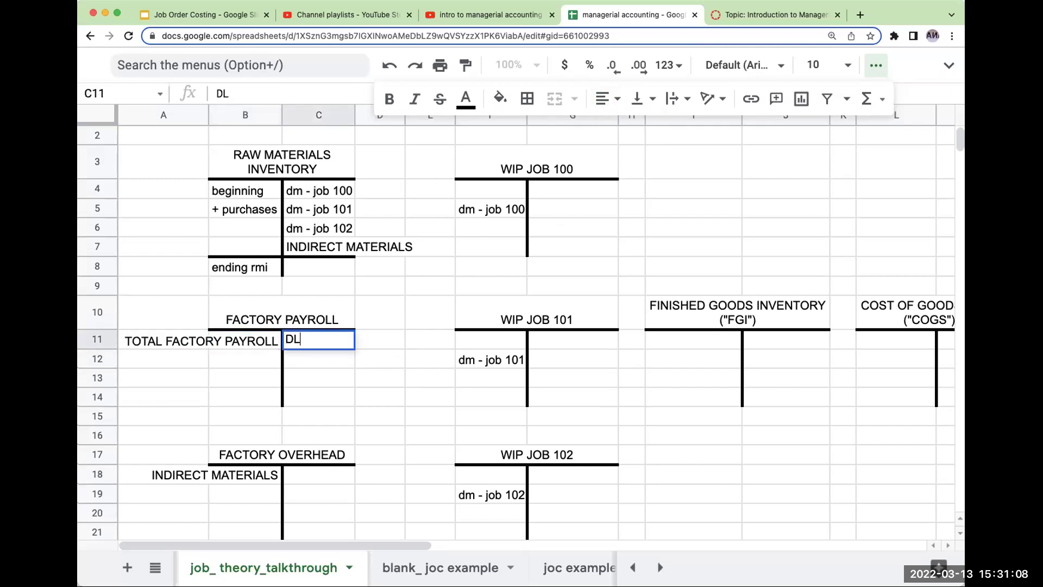
text( - JOB 100)
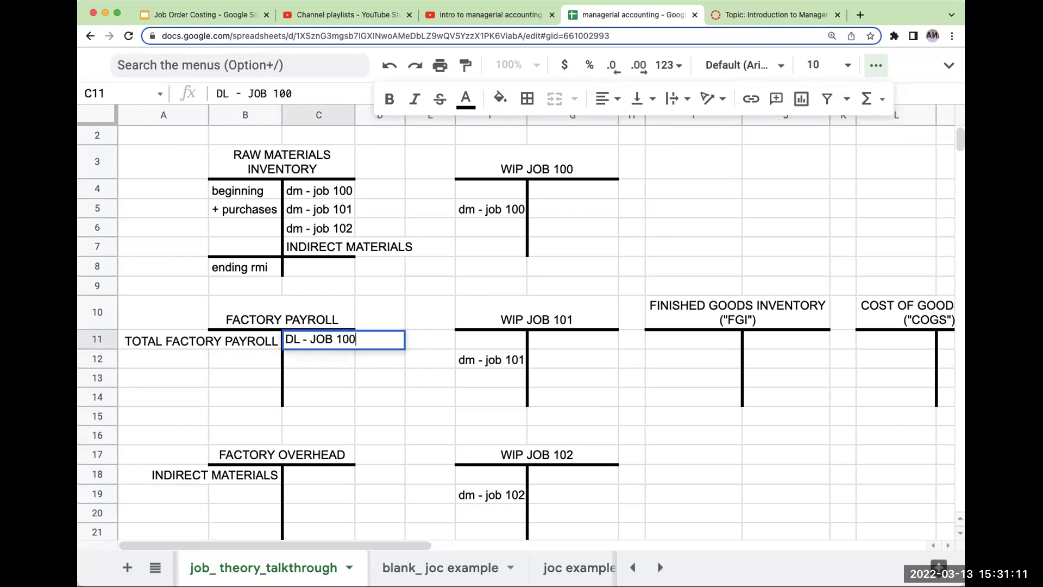
key(Return)
text(DL - JOB 101)
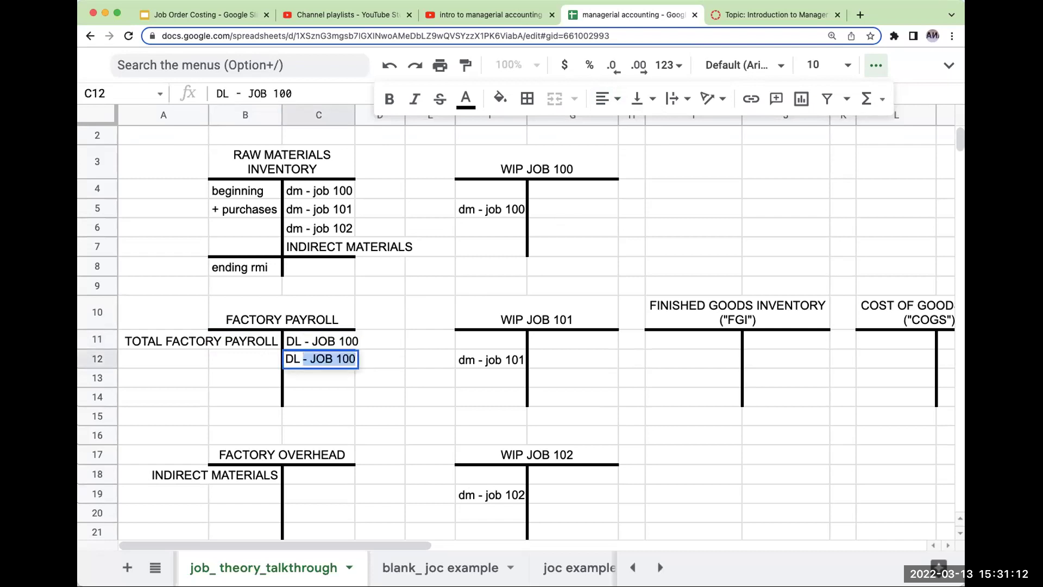
key(Return)
text(D)
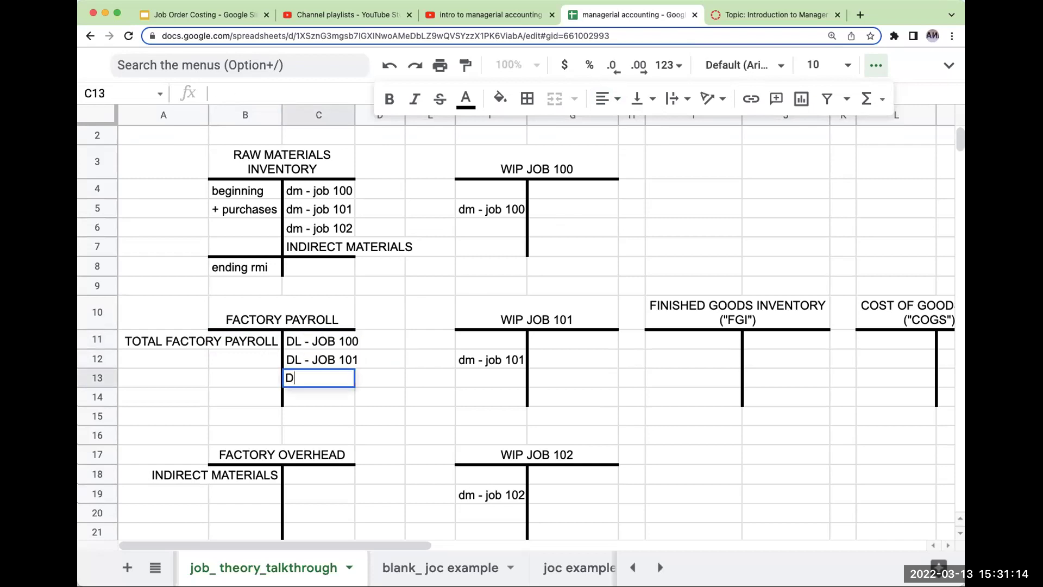
text(L JOB 102)
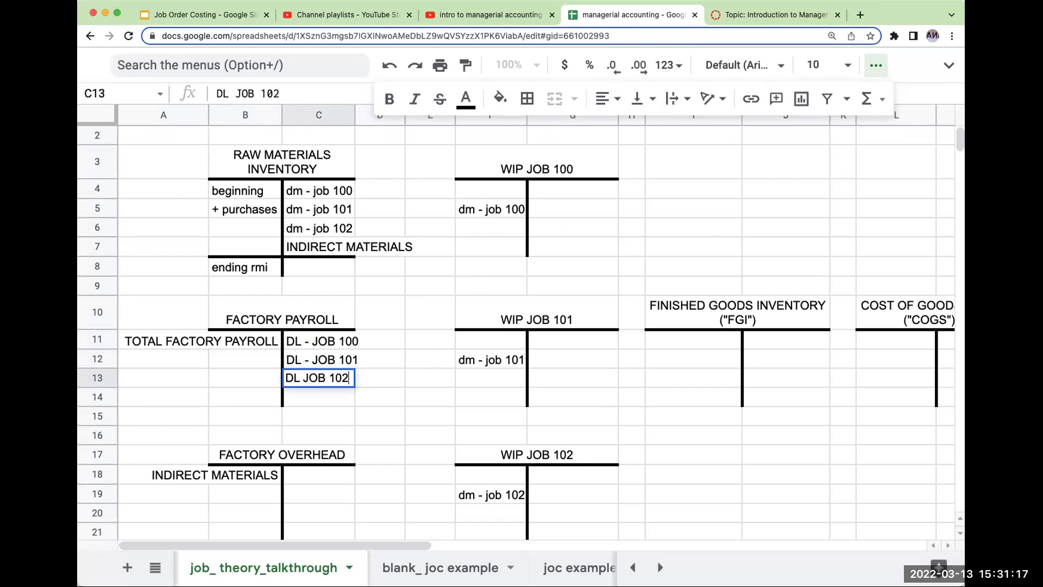
key(Return)
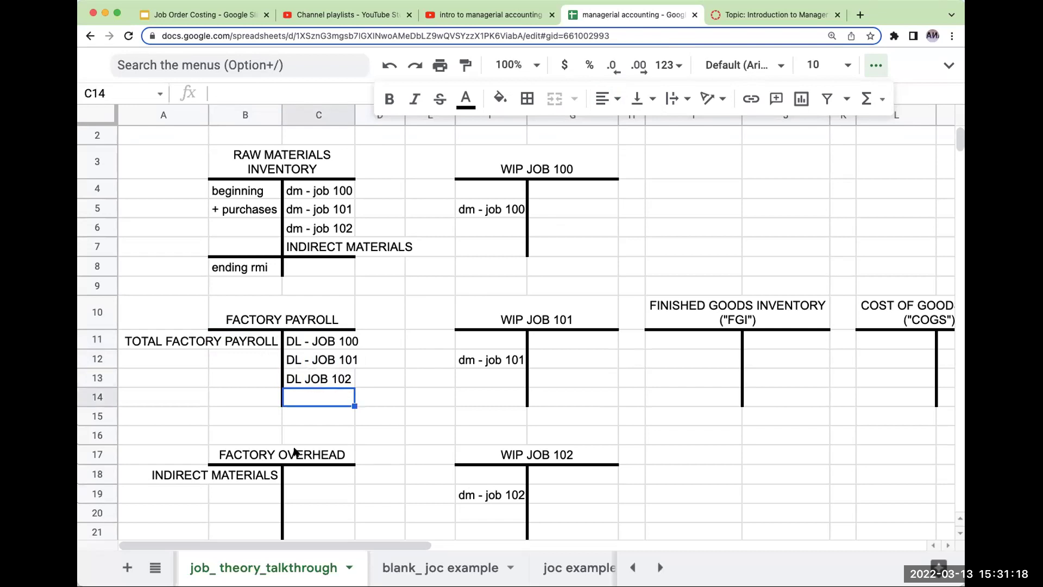
Copy the empty cell B14 into B15 to extend the Factory Payroll account's vertical line down one row.
click(254, 396)
key(Down)
key(ctrl+v)
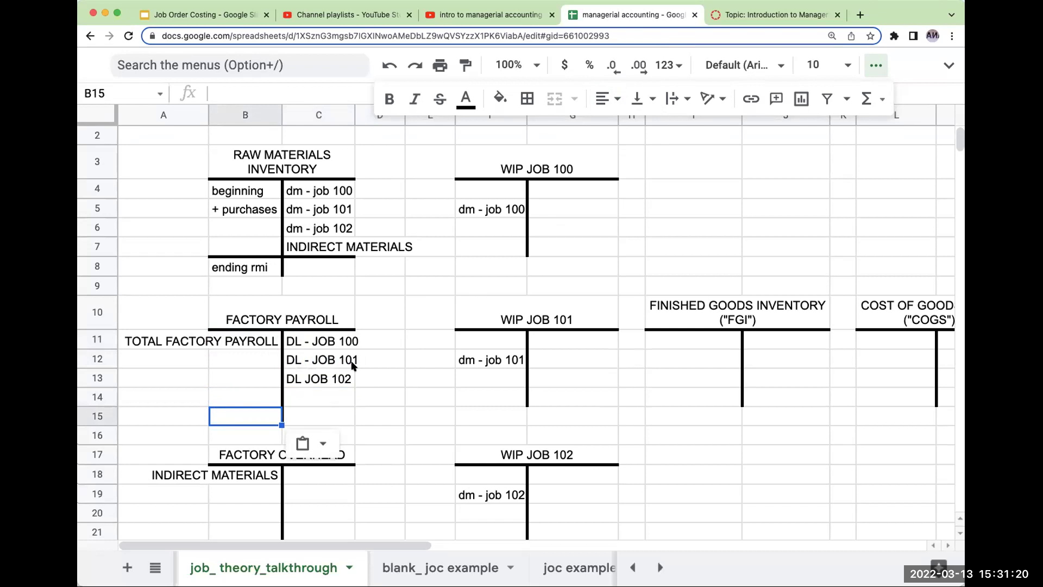
Link F6 on the debit side of WIP Job 100 to the job 100 direct labor in C11.
click(333, 346)
click(488, 234)
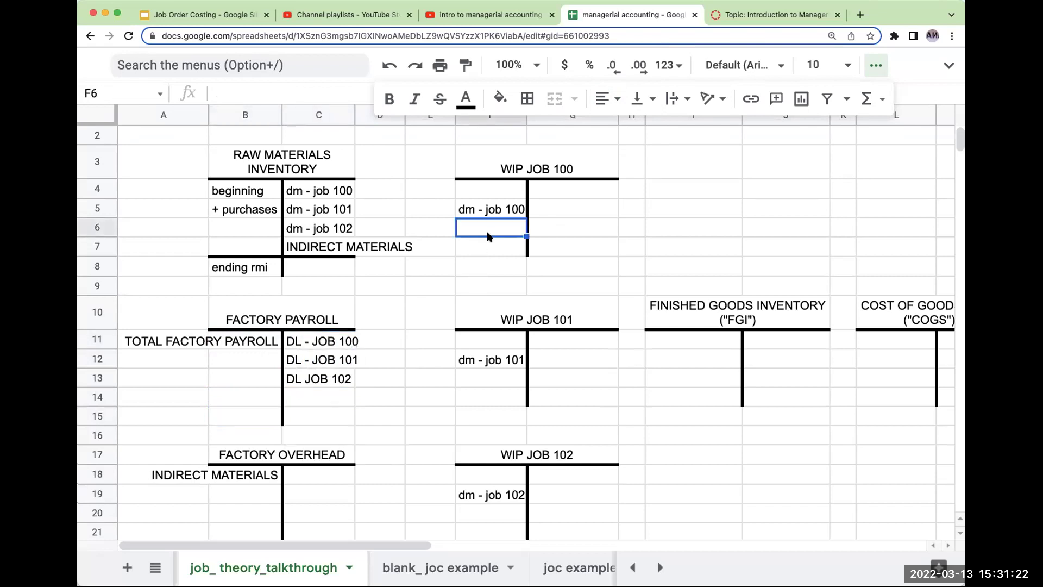
text(=)
click(306, 343)
key(Return)
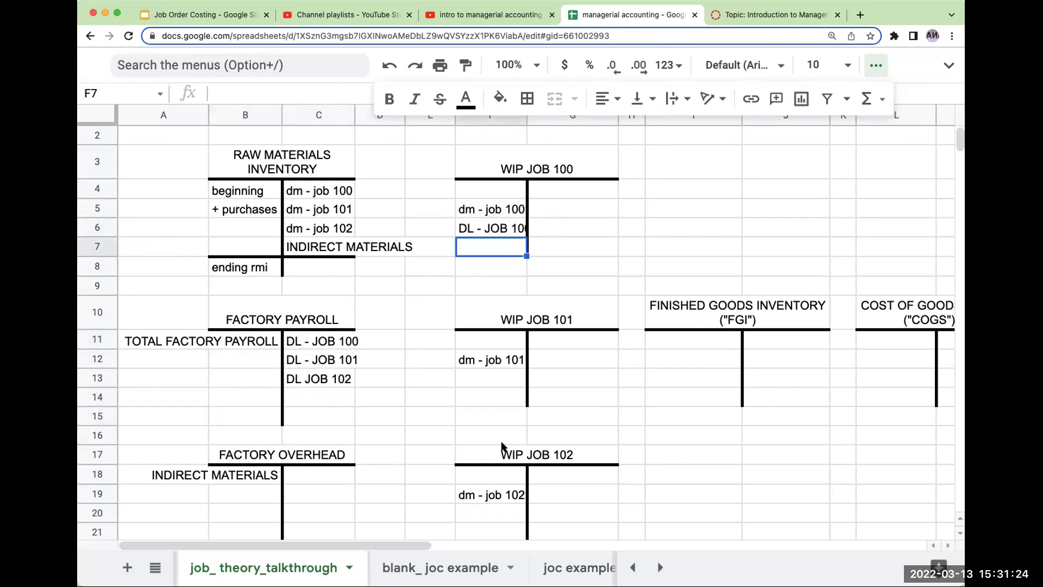
Link F13 on the debit side of WIP Job 101 to the job 101 direct labor in C12.
click(496, 379)
text(=)
click(329, 360)
key(Return)
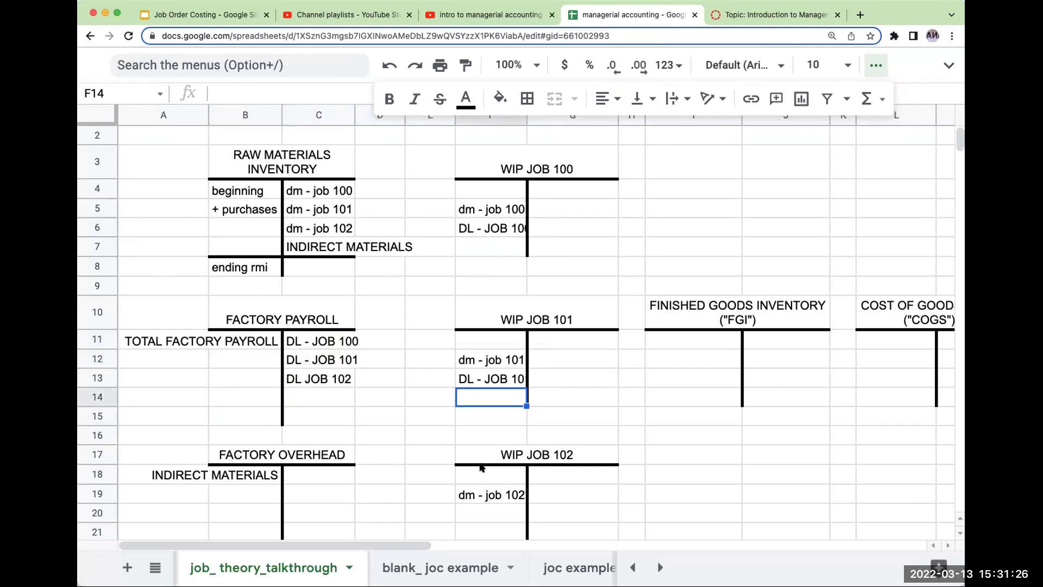
Link F20 on the debit side of WIP Job 102 to the direct labor in C13, and widen column F to fit its labels.
click(491, 512)
text(=)
click(296, 376)
key(Return)
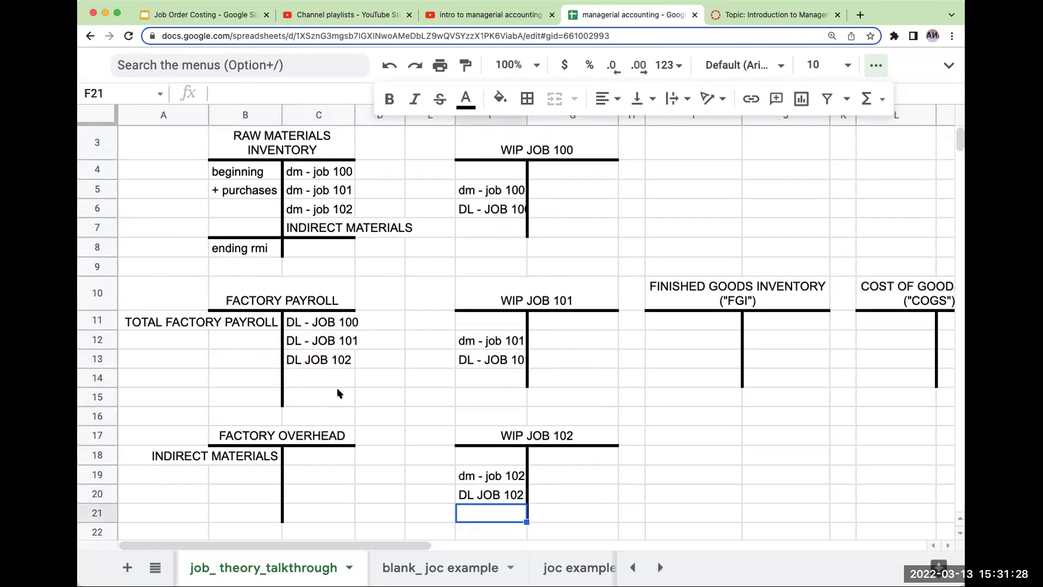
drag(527, 116, 547, 115)
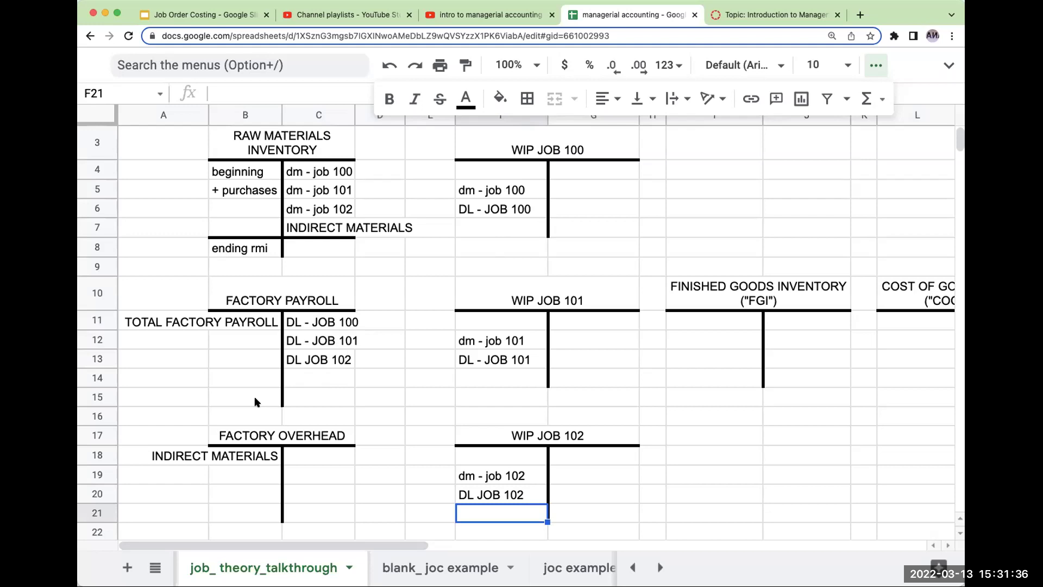
Add a top border across B15:C15 to close off the Factory Payroll account entries.
drag(257, 402, 326, 399)
click(527, 98)
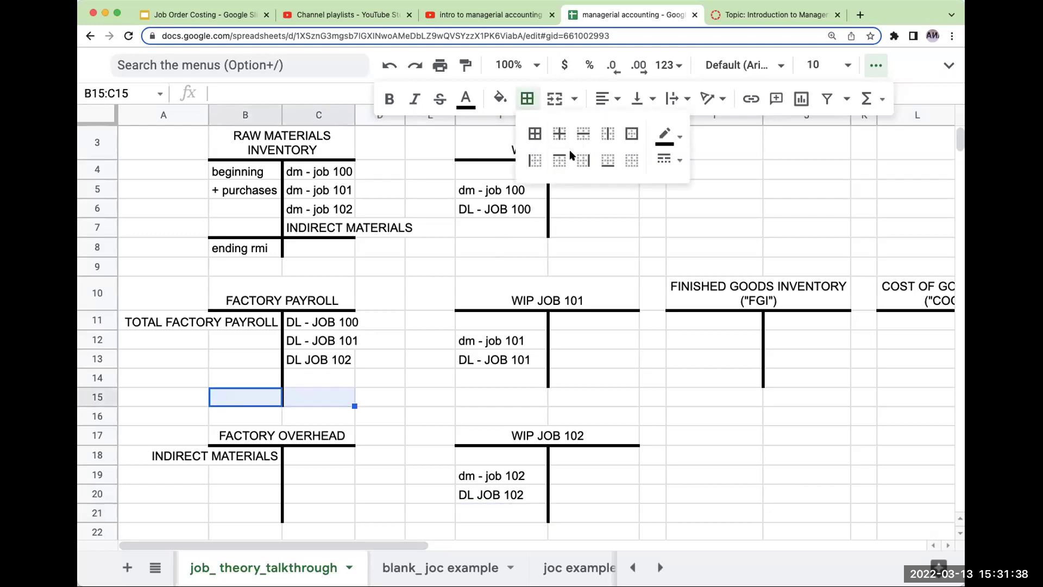
click(559, 160)
Enter "INDIRECT LABOR" in C14 on the credit side of Factory Payroll.
click(319, 379)
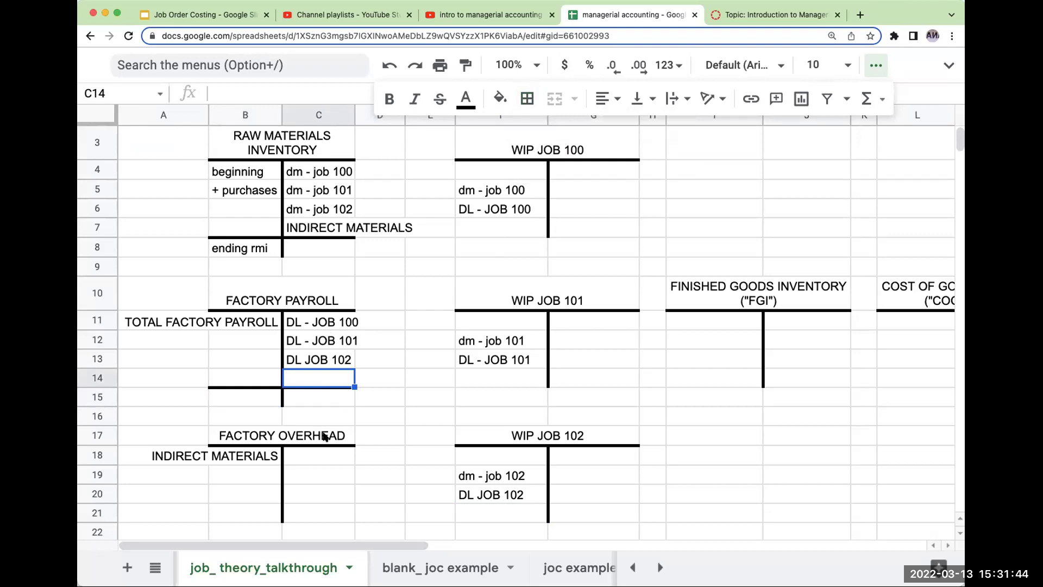
text(INDIDIR)
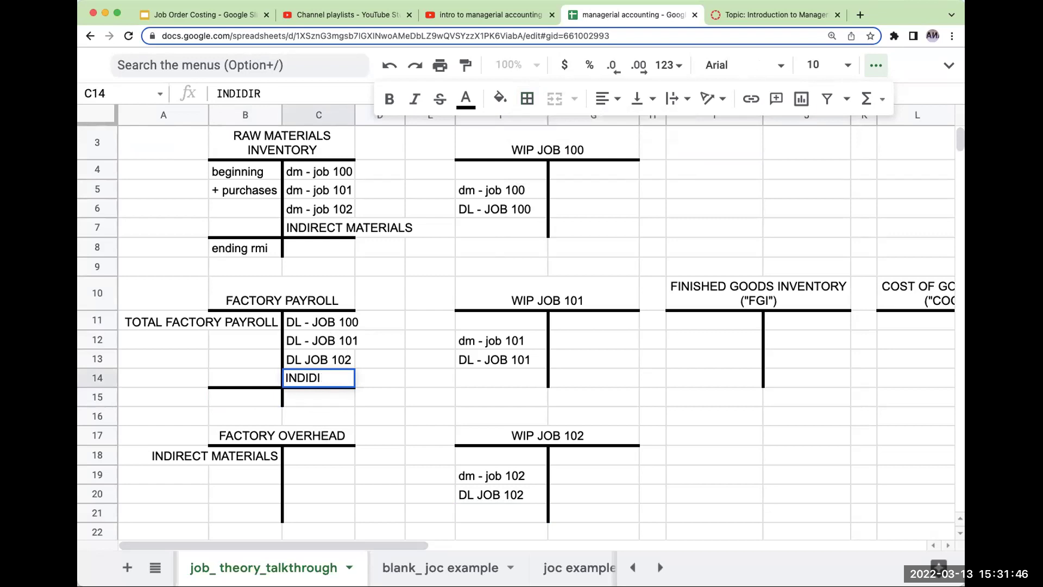
key(BackSpace)
key(BackSpace)
key(BackSpace)
text(RECT LABO)
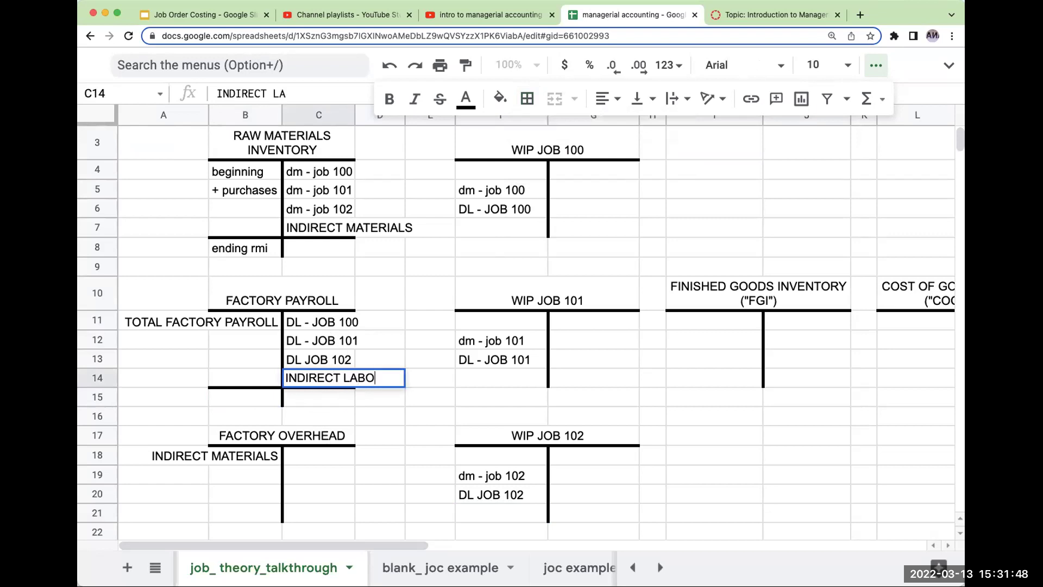
text(R)
key(Return)
Link B19 on the debit side of Factory Overhead to the indirect labor in C14 and right-align it.
key(Up)
key(Down)
key(Down)
key(Down)
key(Down)
key(Down)
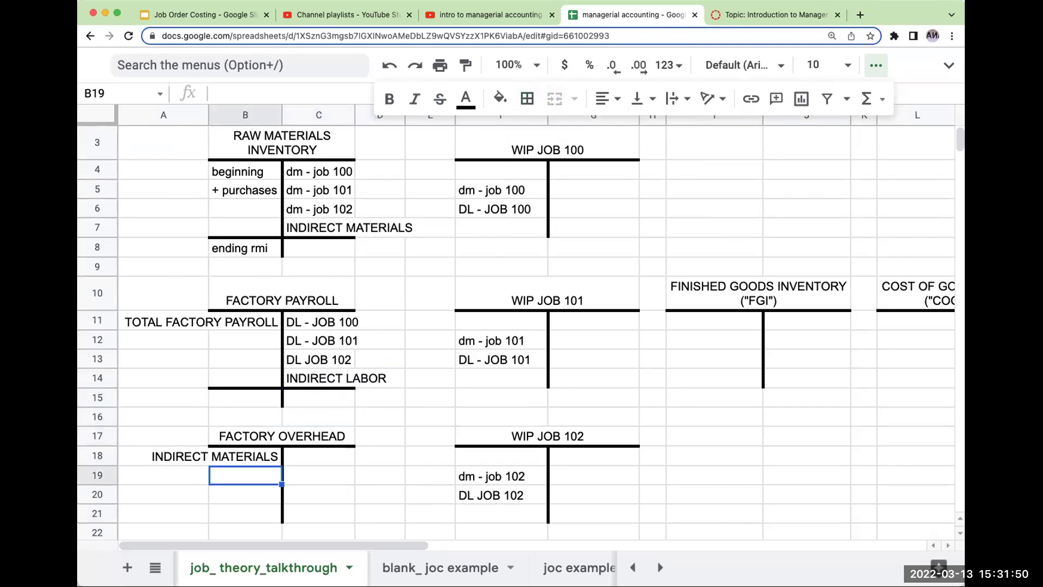
text(=)
key(Right)
key(Up)
key(Up)
key(Up)
key(Up)
key(Up)
key(Return)
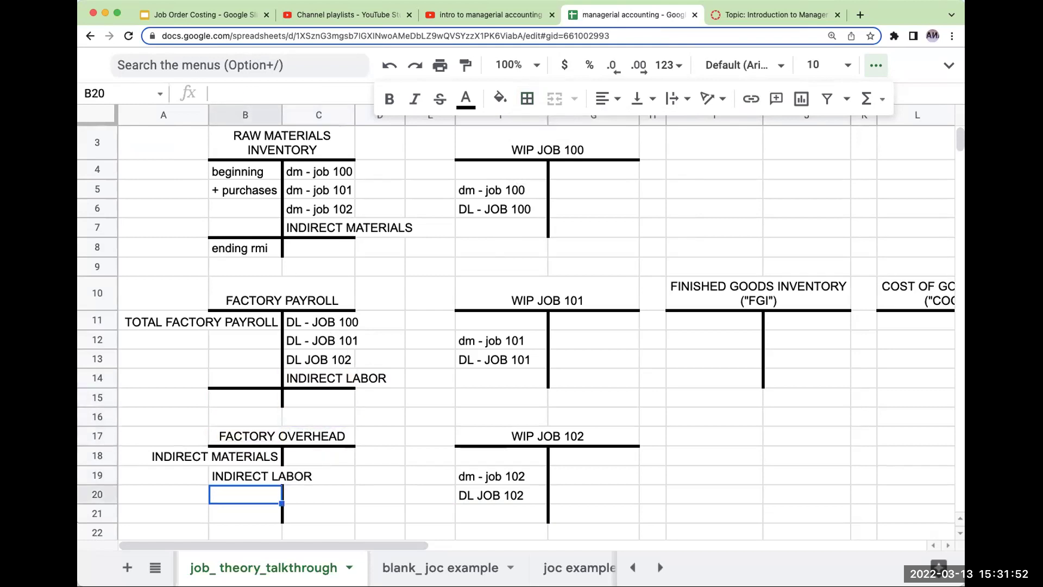
key(Up)
click(607, 98)
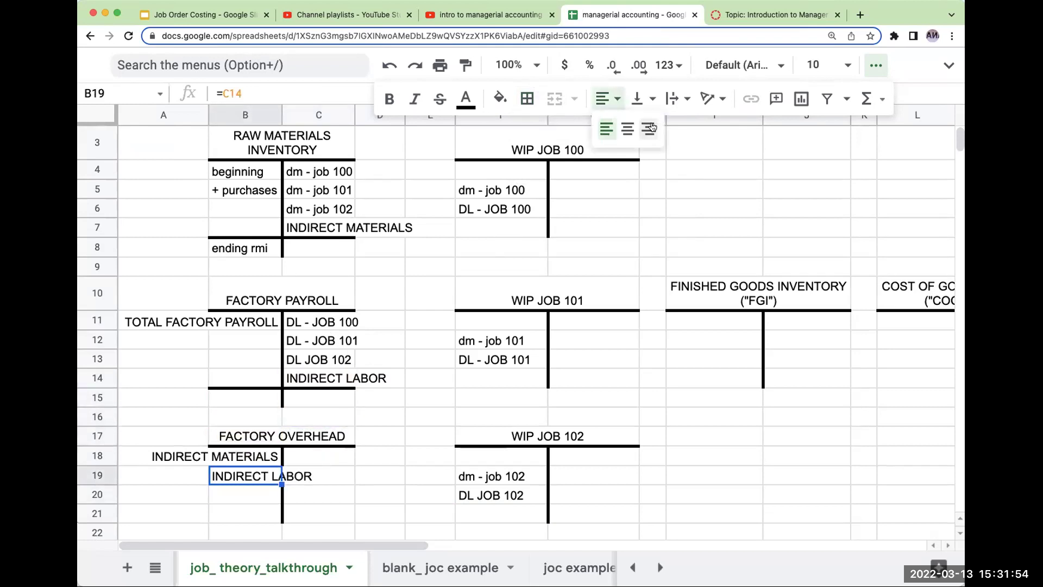
click(649, 129)
Enter 0 in B15 as the ending balance of Factory Payroll.
key(Up)
key(Up)
key(Up)
key(Up)
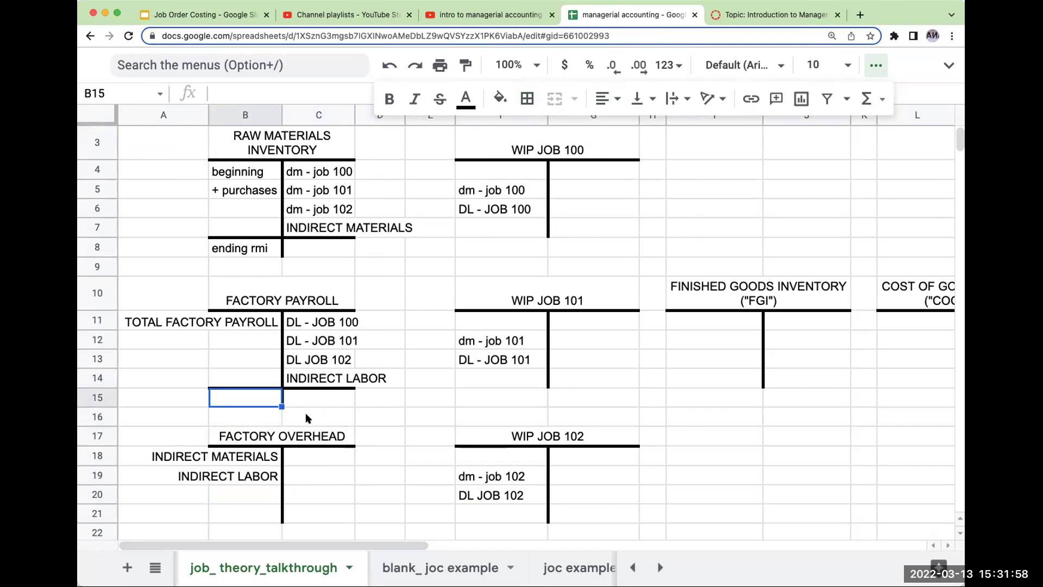
text(0)
key(Return)
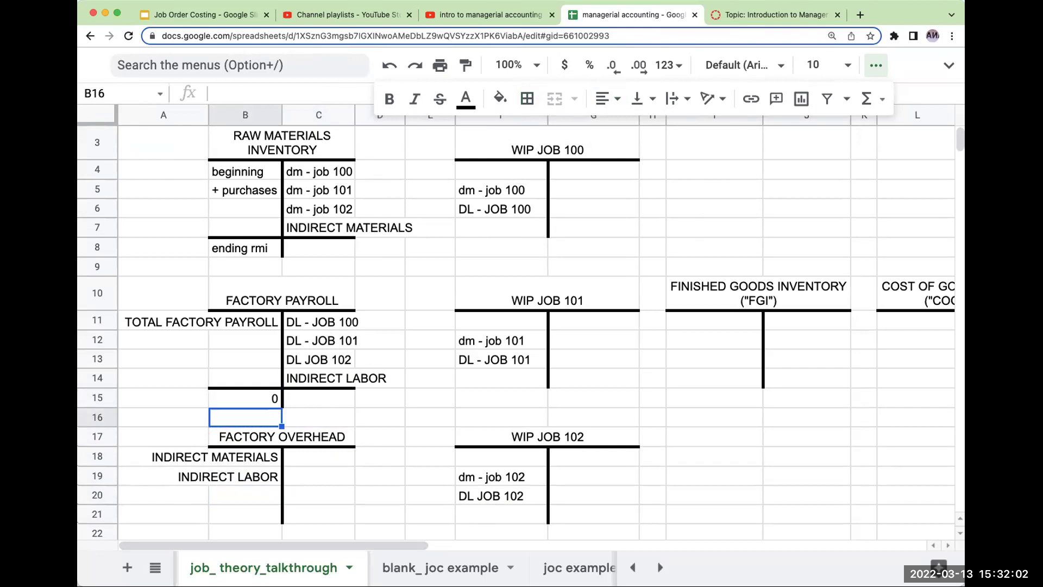
scroll(304, 373, down, 5)
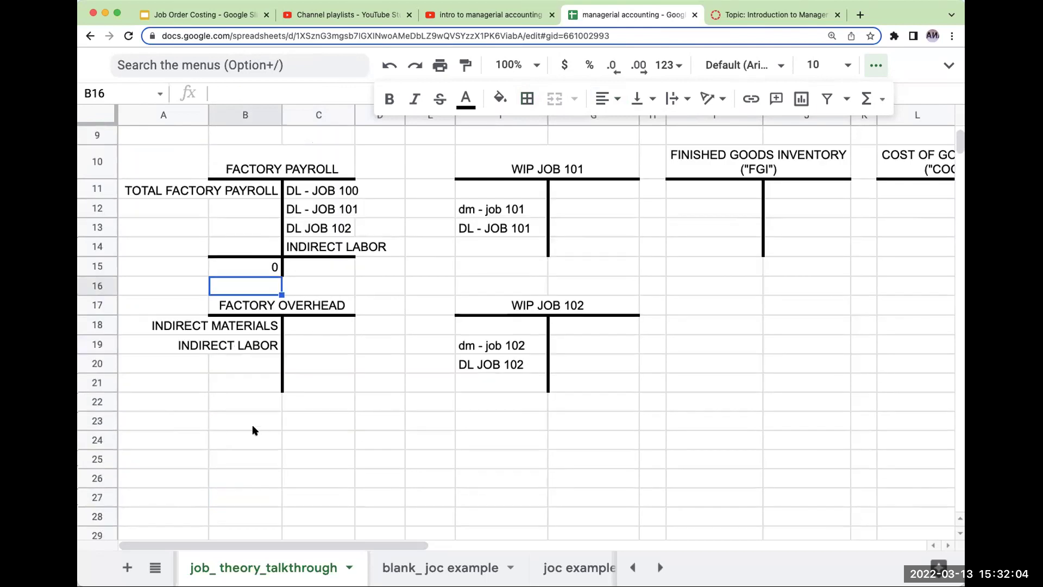
Extend the vertical line of the Factory Overhead T-account down through B22:B23.
click(260, 386)
key(Down)
key(Down)
key(Down)
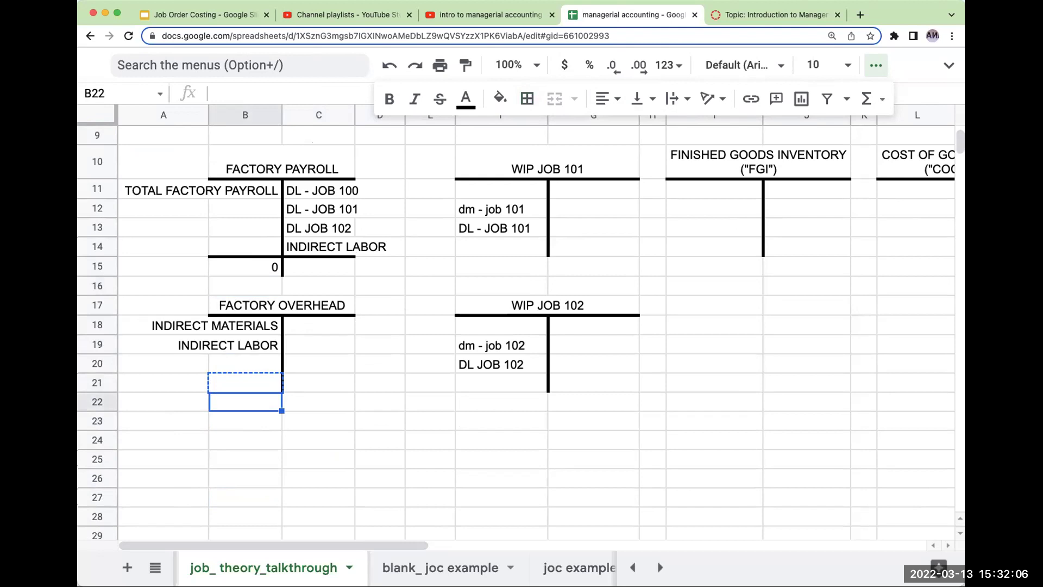
Extend the vertical line of the WIP Job 100 T-account down through F8:F9.
scroll(324, 368, up, 5)
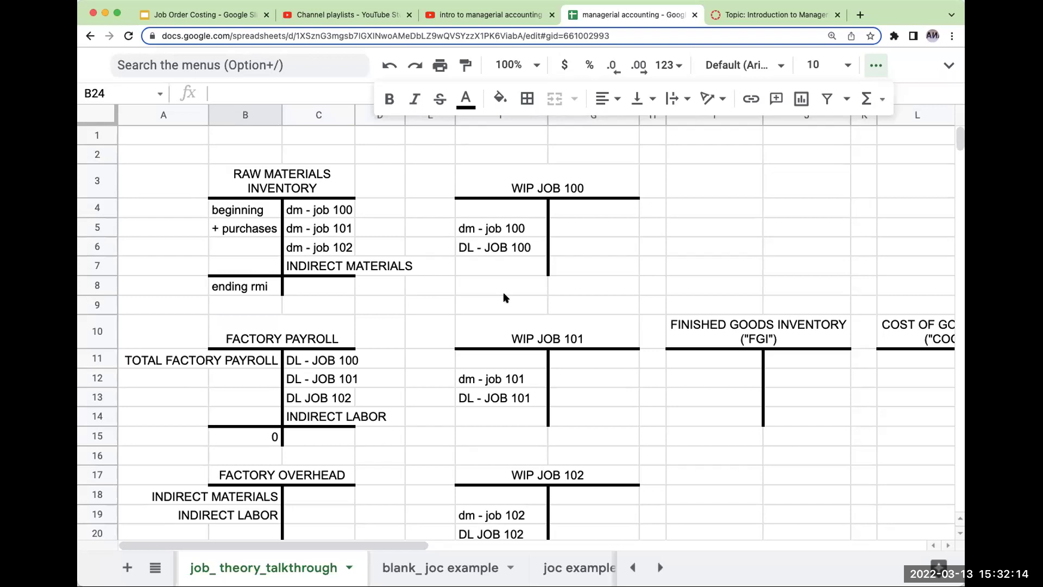
click(501, 265)
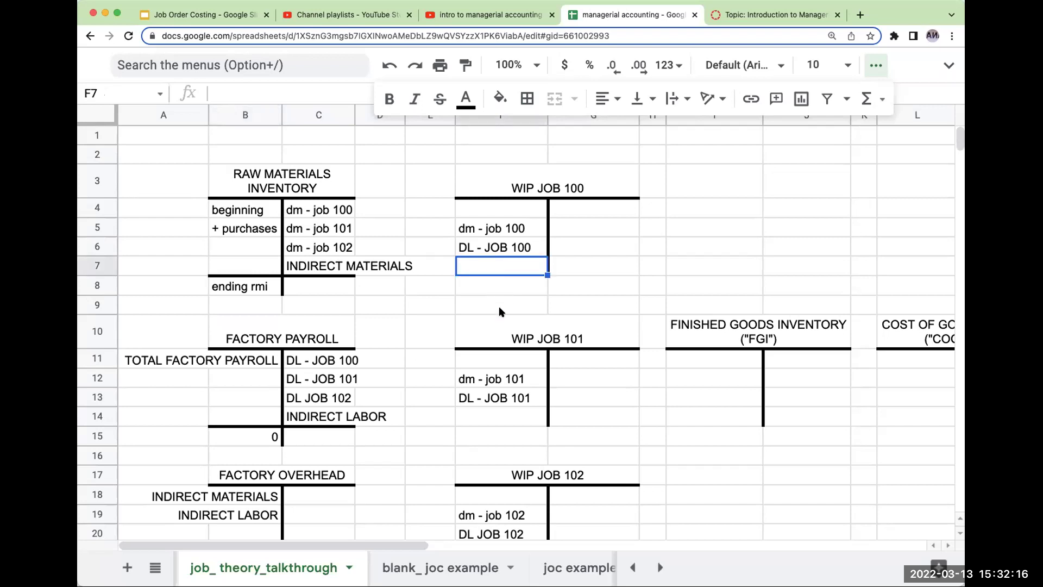
key(Down)
key(Down)
key(Down)
key(Down)
Extend the vertical line of the WIP Job 101 T-account down through F15:F16.
key(Down)
key(Down)
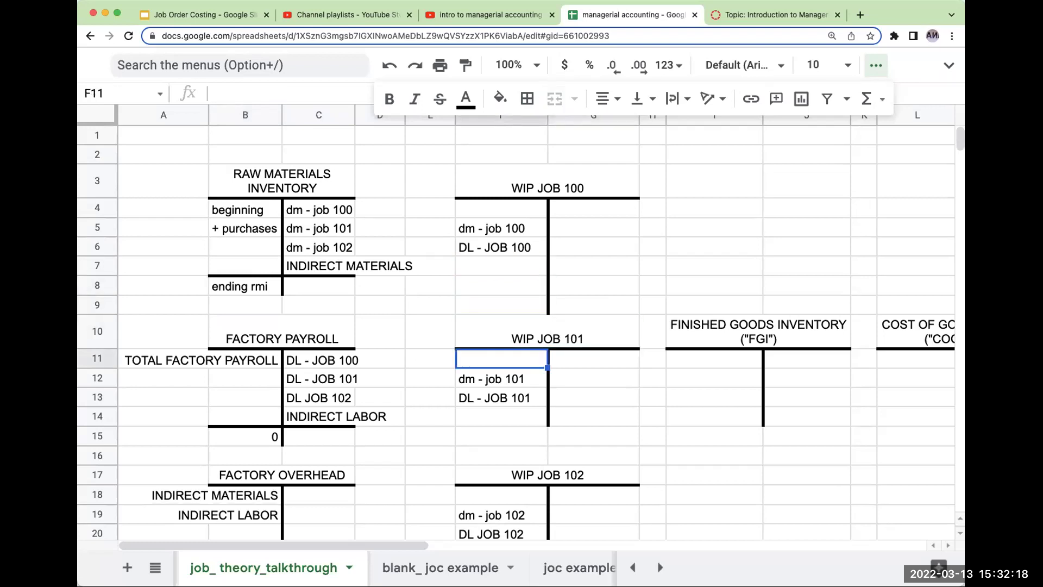
key(Down)
key(Down)
key(ctrl+v)
key(Down)
key(ctrl+v)
key(Down)
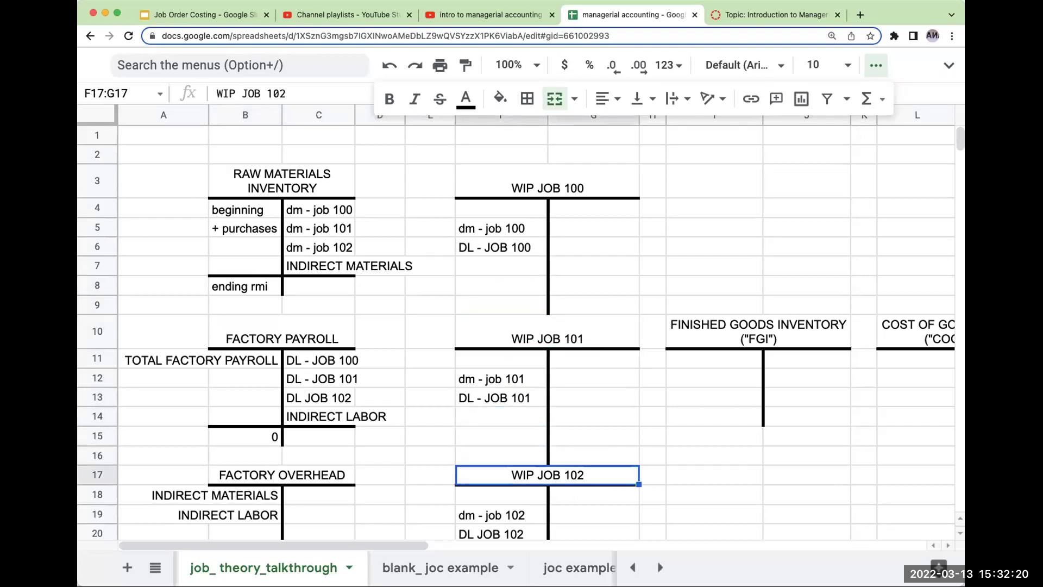
Extend the vertical line of the WIP Job 102 T-account down through F22:F23.
key(Down)
key(Down)
key(Down)
key(Down)
key(ctrl+v)
key(Down)
key(ctrl+v)
key(Down)
key(ctrl+v)
key(Down)
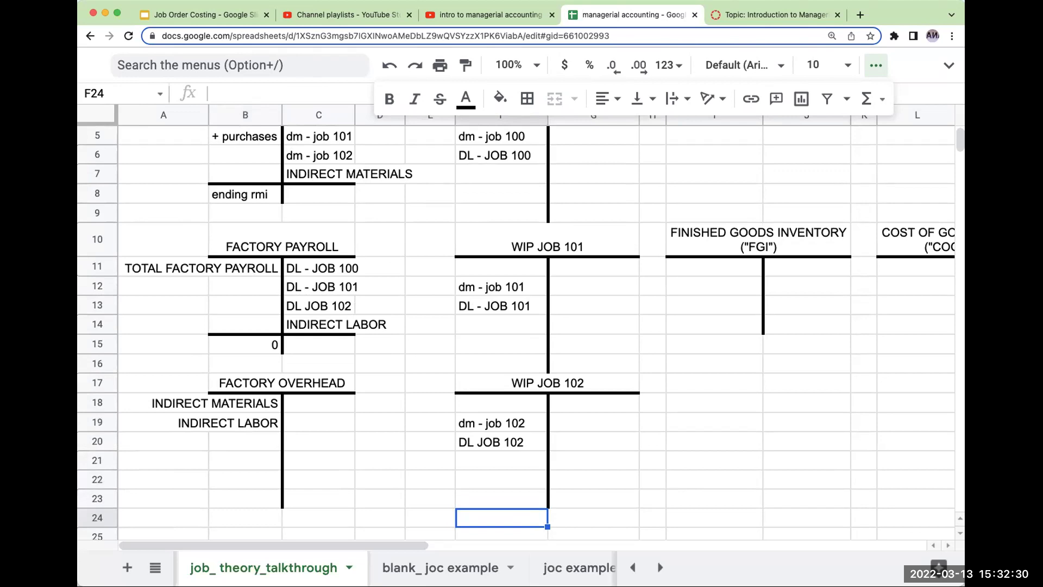
click(222, 443)
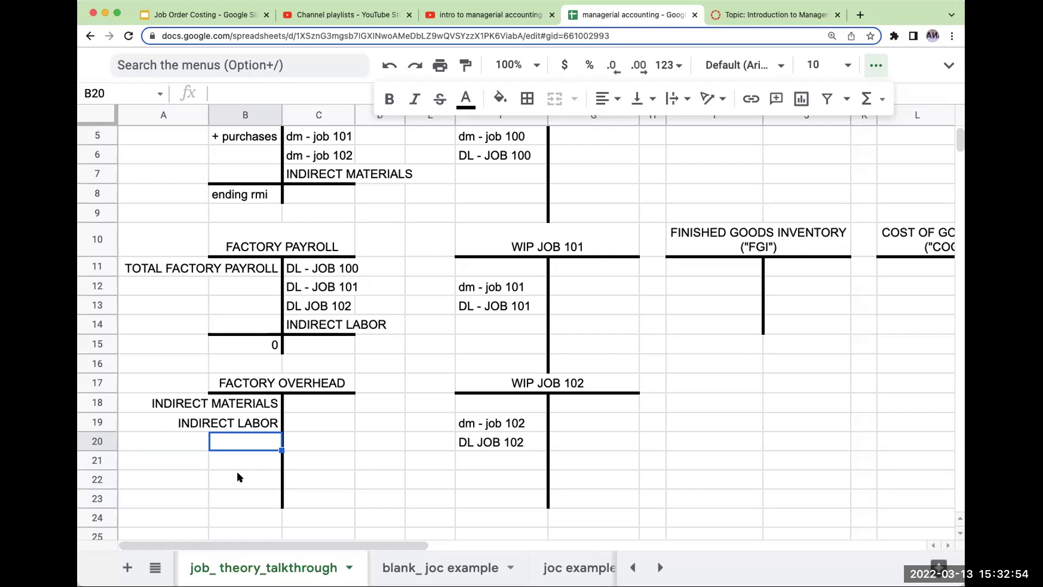
scroll(205, 400, up, 3)
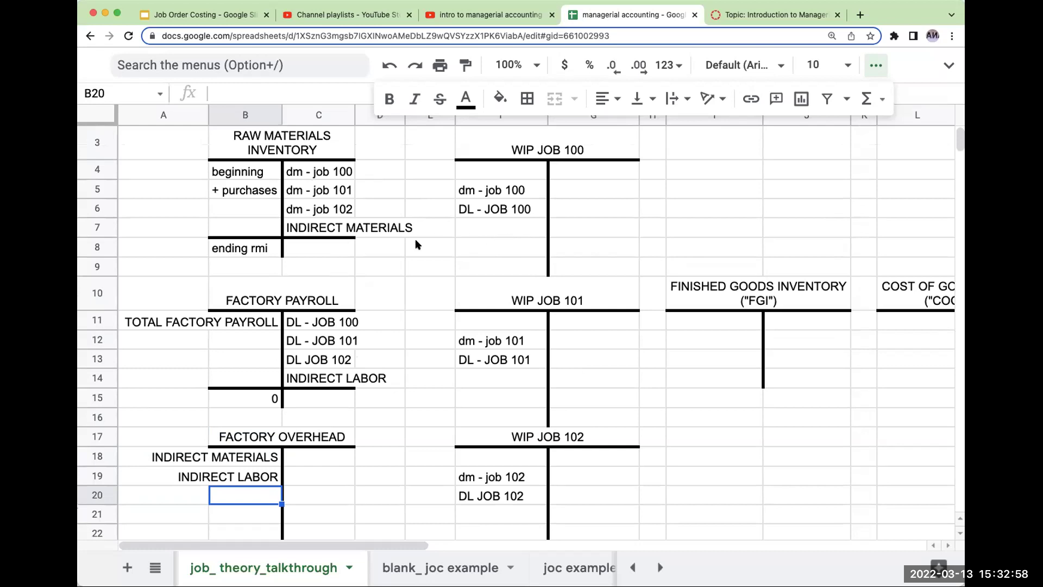
click(488, 397)
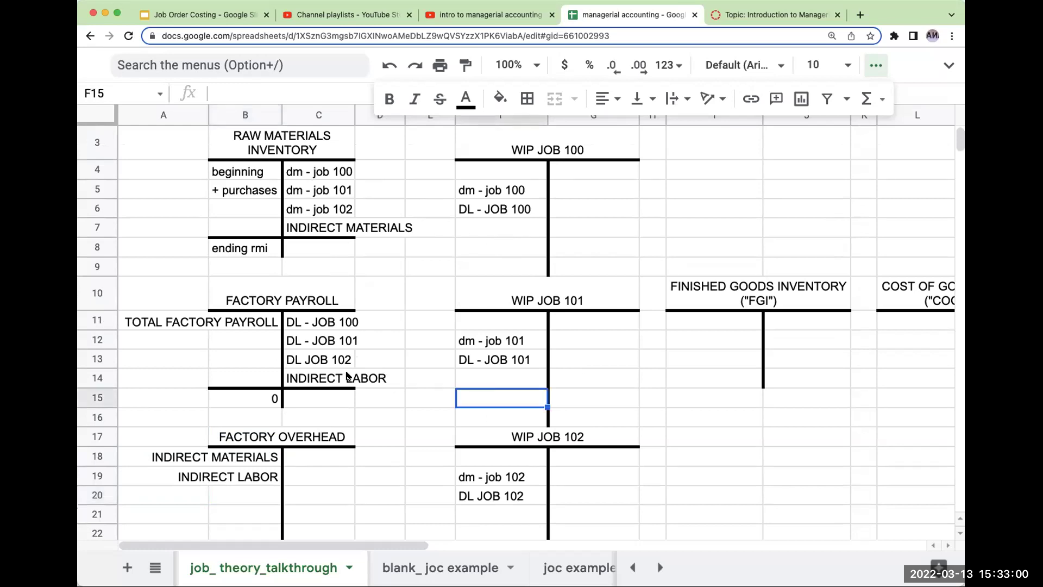
Enter the note "FOH IS BEING APPLIED AT 50% OF DIRECT LABOR COSTS" in C26 below the T-accounts.
scroll(348, 376, down, 9)
click(375, 405)
click(307, 404)
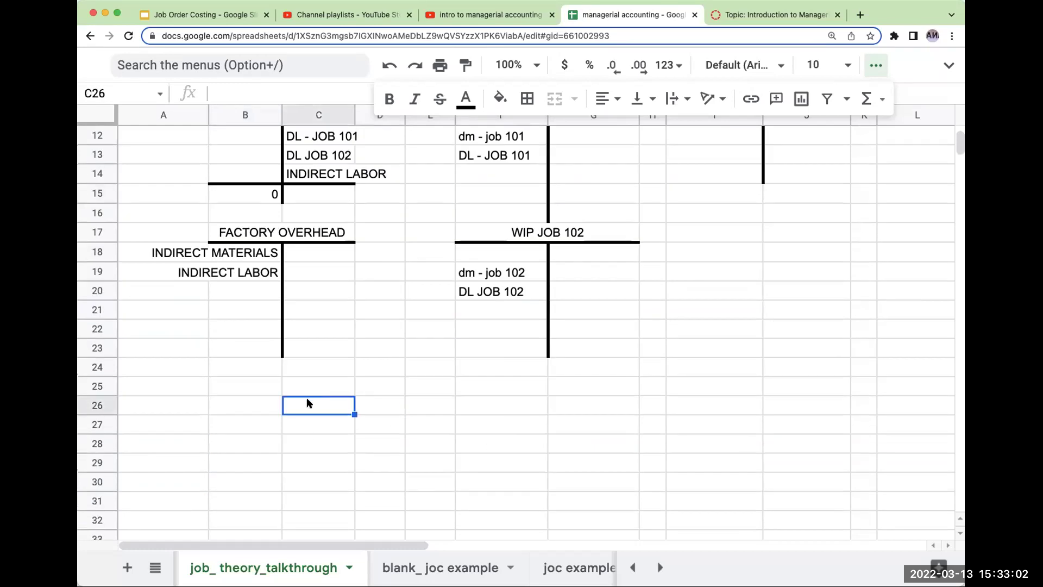
text(FOH IS B)
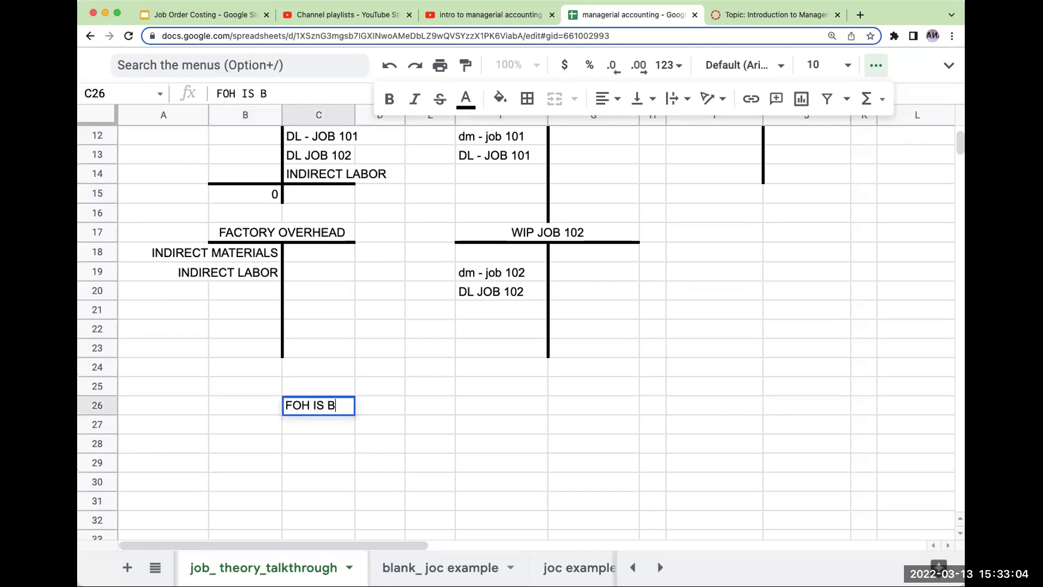
text(EING APPLIED AT )
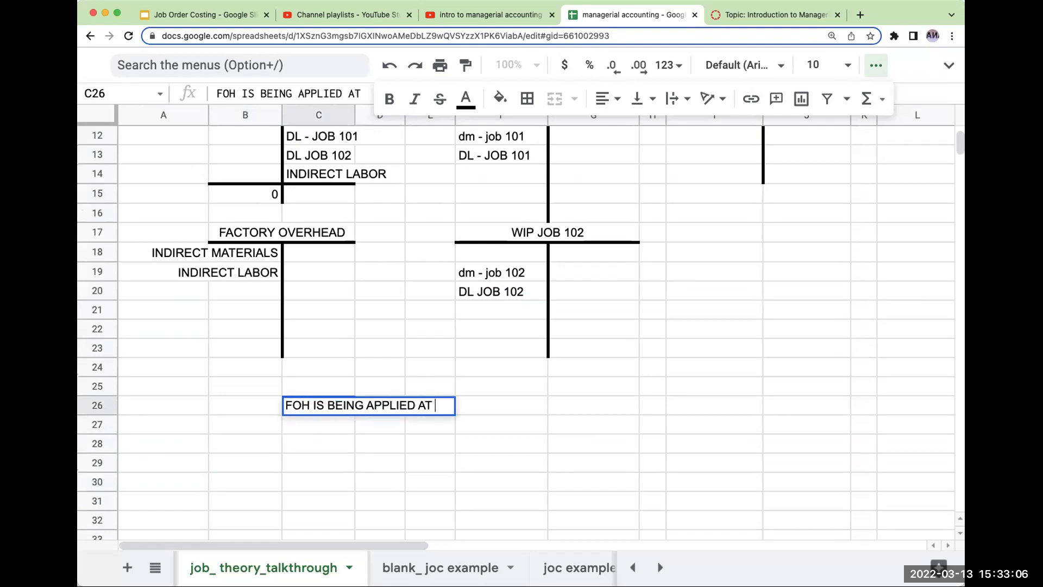
text(50% OF )
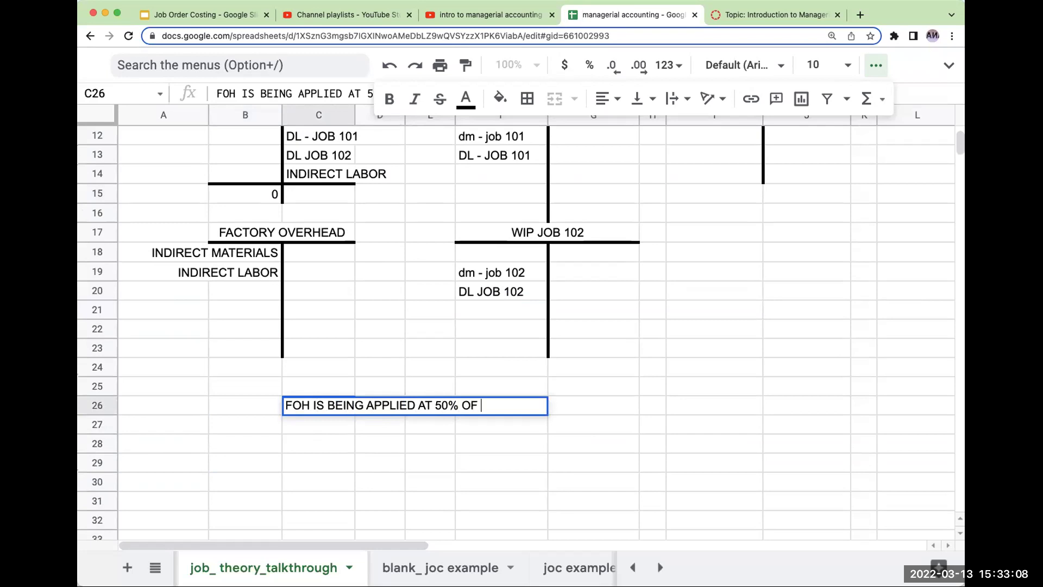
text(DIRECT LABOR COSTS)
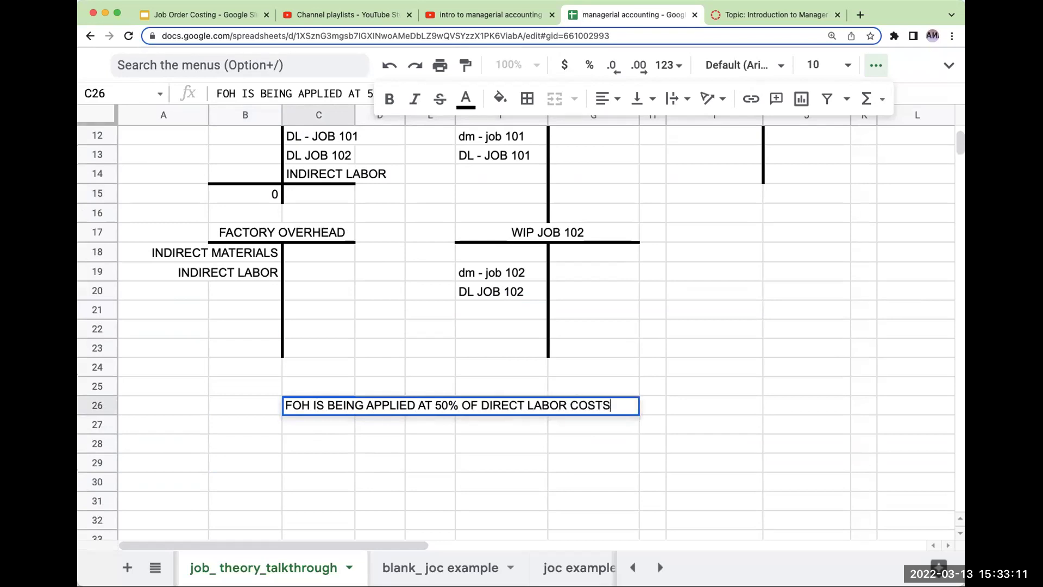
key(Return)
Enter "FOH 50% DL 100" in F7 on the debit side of WIP Job 100.
scroll(460, 366, up, 5)
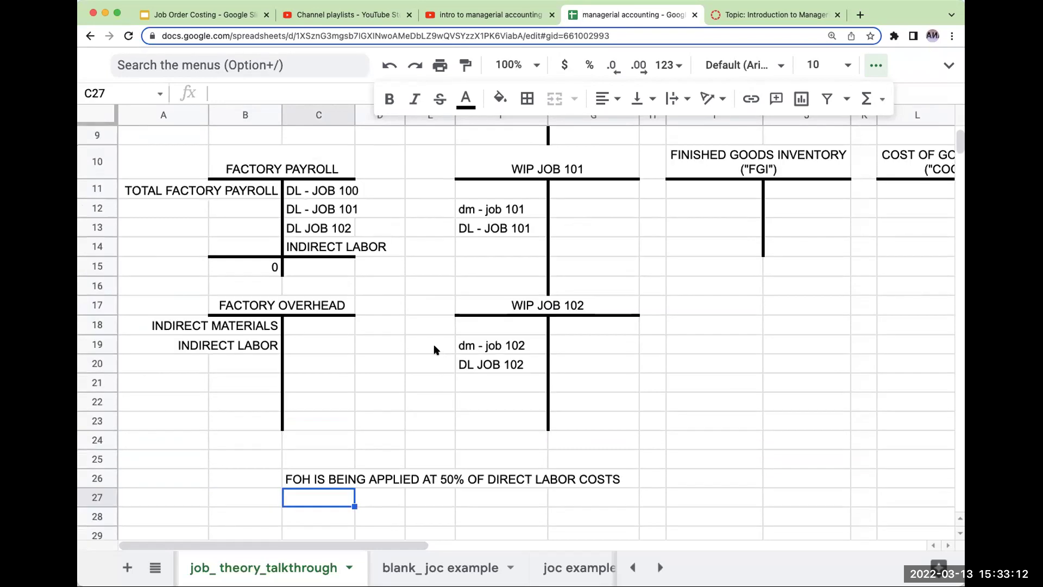
click(489, 287)
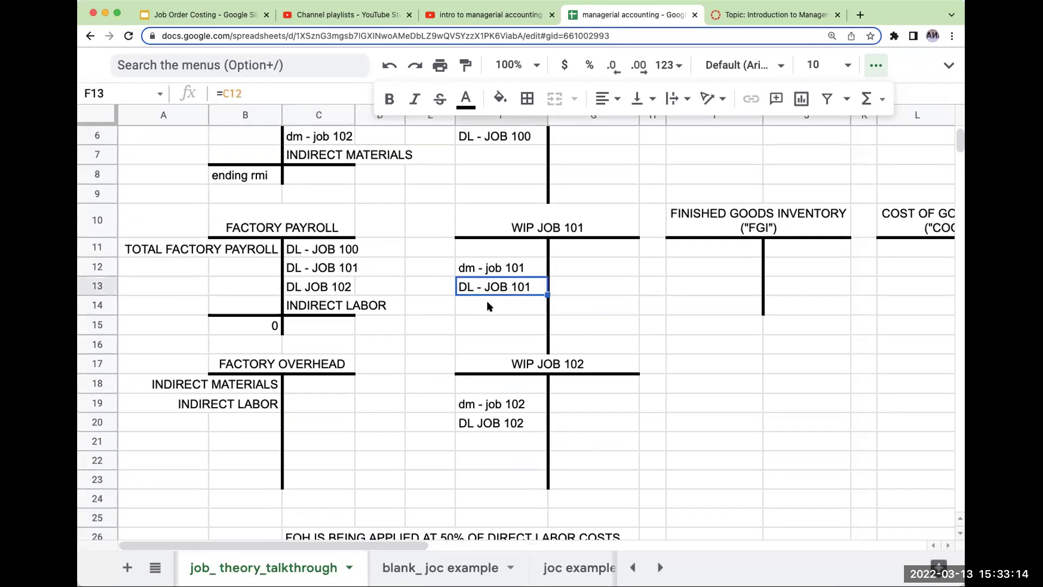
click(489, 306)
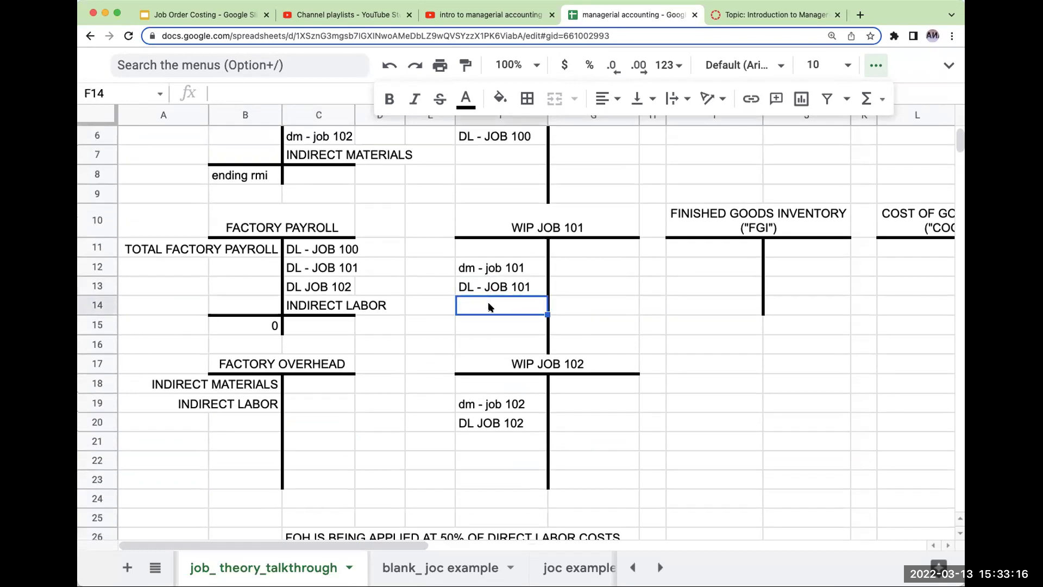
scroll(491, 307, up, 3)
click(476, 229)
text(OF)
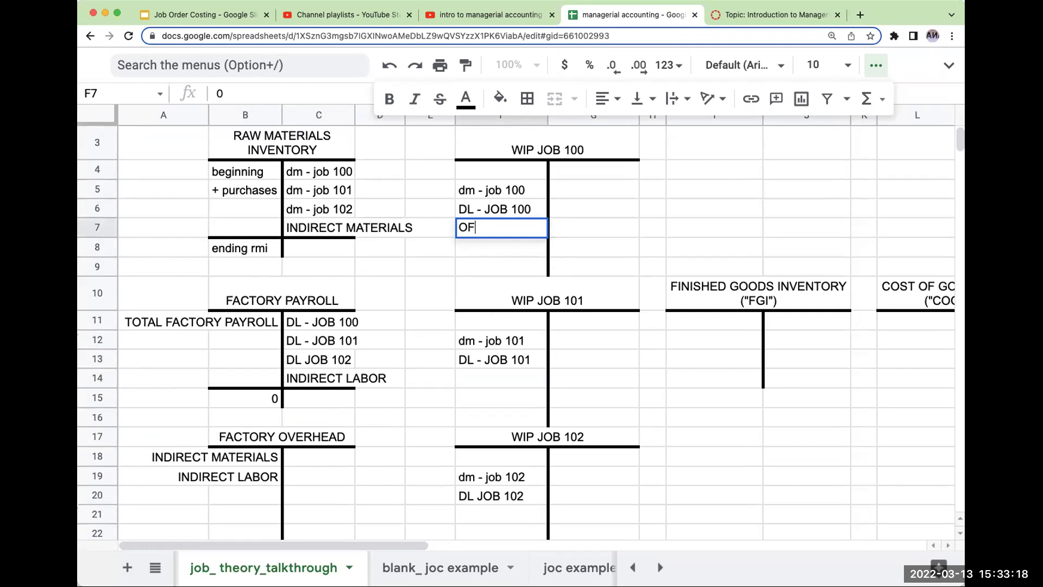
key(BackSpace)
key(BackSpace)
text(FOH 5)
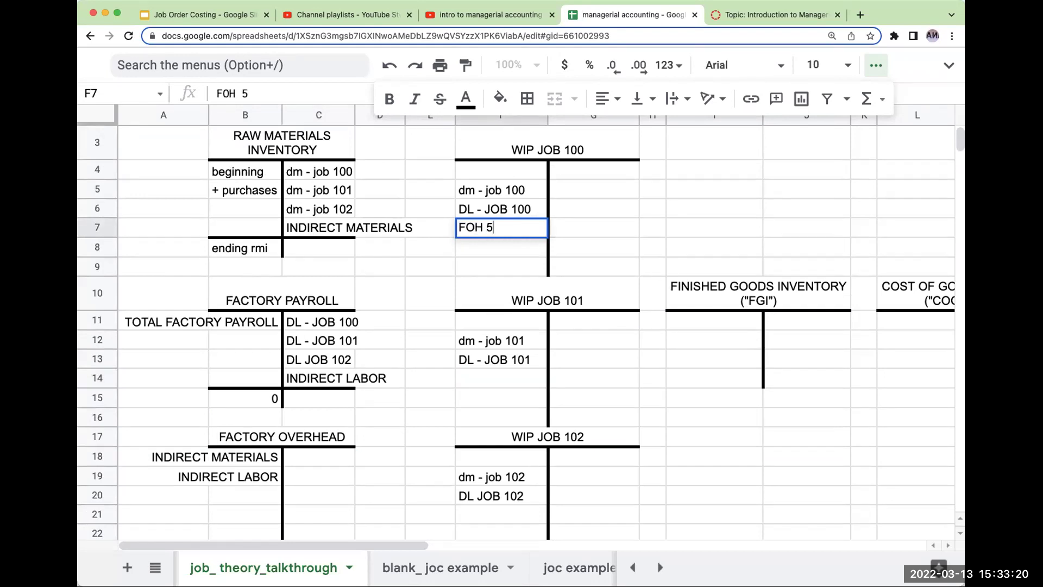
text(0% DL 100)
key(Return)
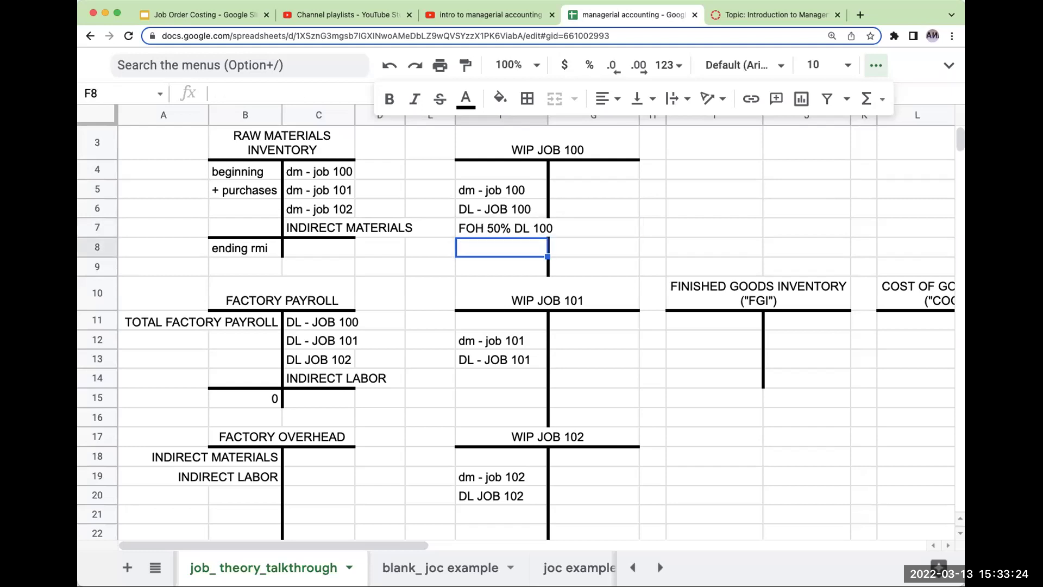
Enter "FOH 50% DL 101" in F14 on the debit side of WIP Job 101.
key(Down)
key(Down)
key(Down)
key(Down)
key(Down)
key(Down)
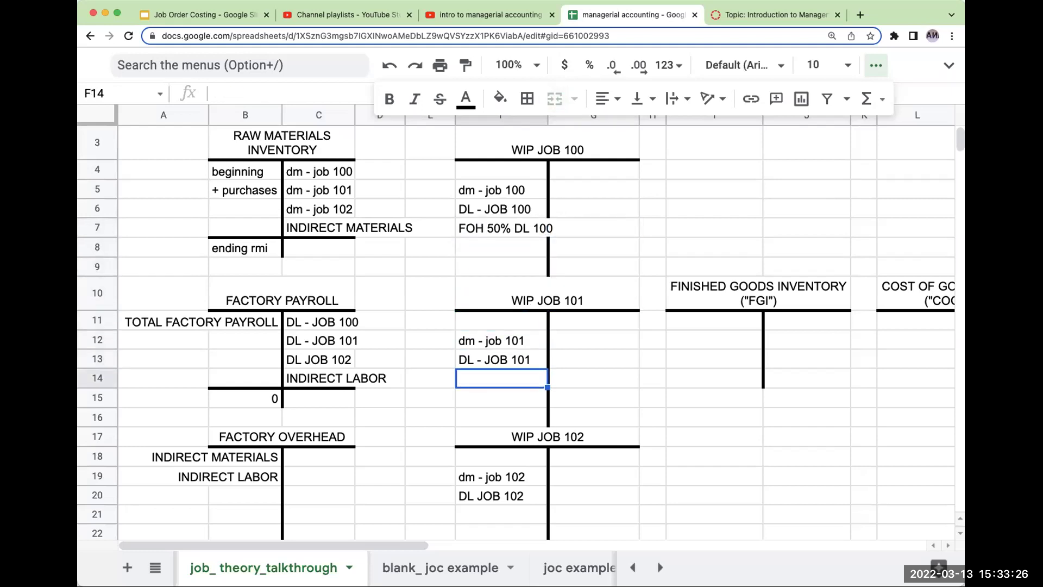
text(FOH 50% )
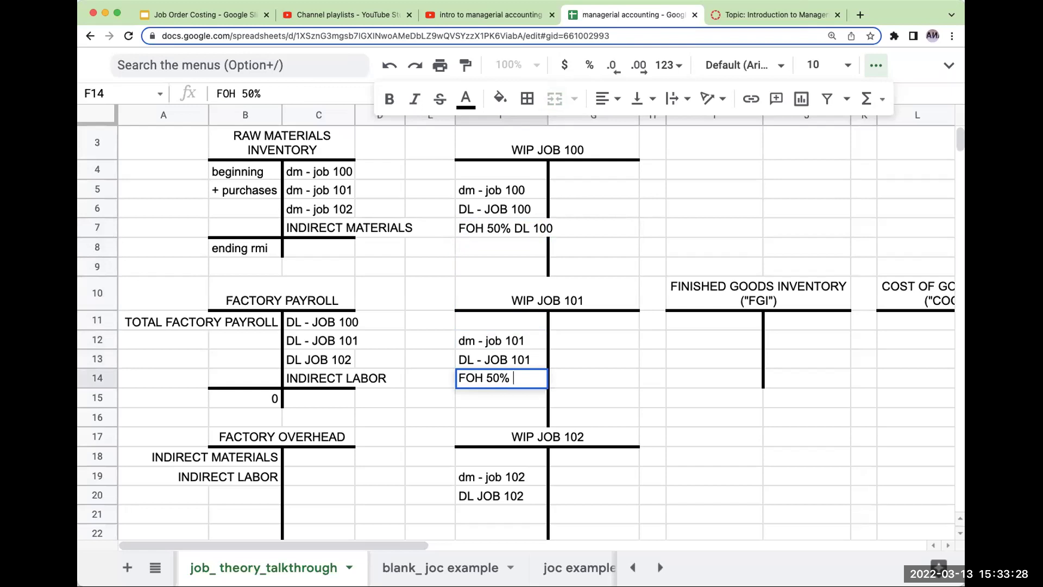
text(DL 101)
key(Return)
Enter "FOH 50% DL 102" in F21 on the debit side of WIP Job 102.
key(Down)
key(Down)
key(Down)
key(Down)
key(Down)
key(Down)
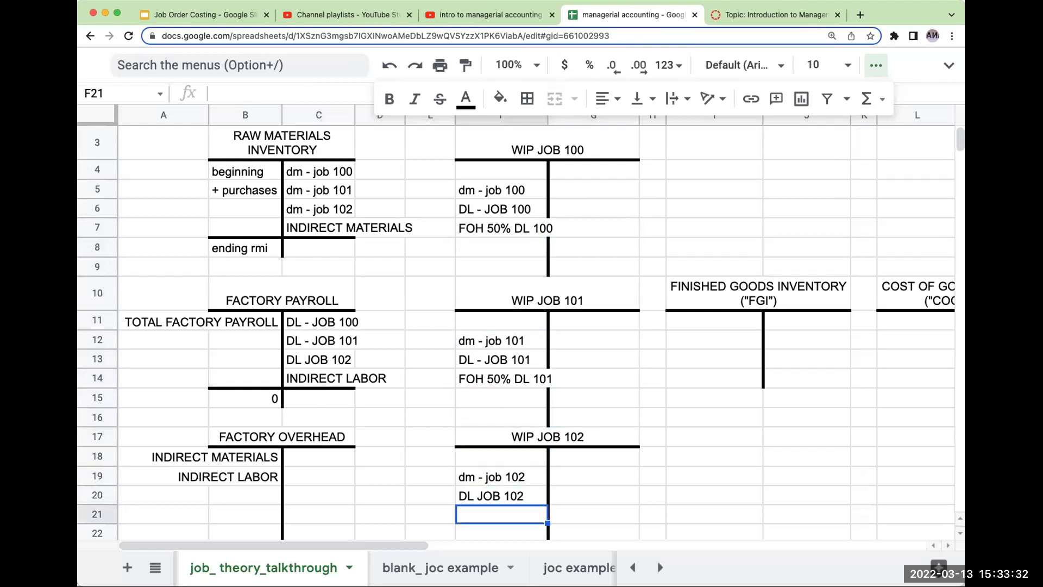
text(FOH 50% )
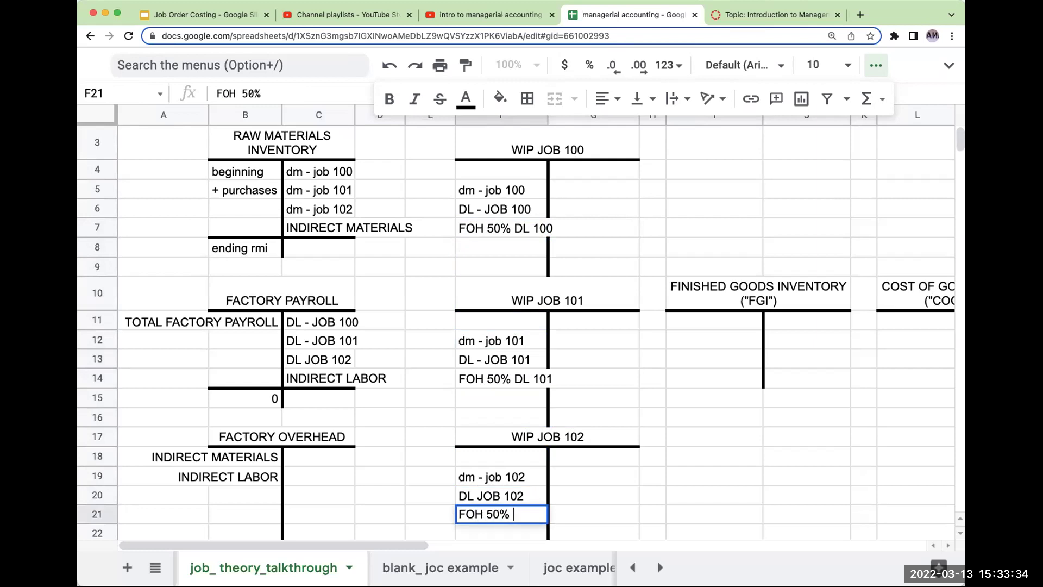
text(DL 102)
key(Return)
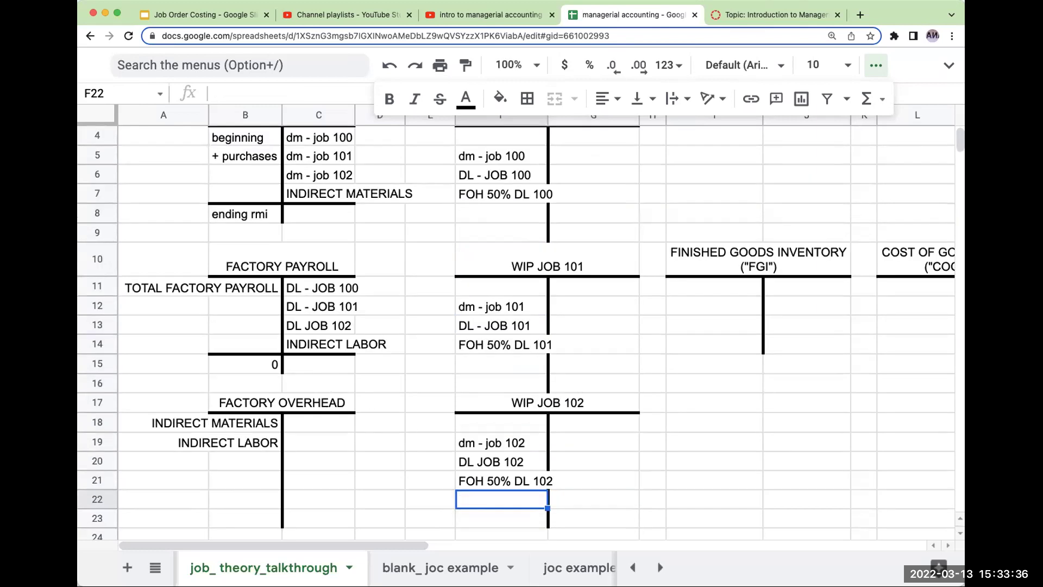
Label the two sides of Factory Overhead with "ACTUAL" in B16 and "APPLIED" in C16.
key(Up)
key(Left)
key(Right)
key(Up)
key(Up)
key(Left)
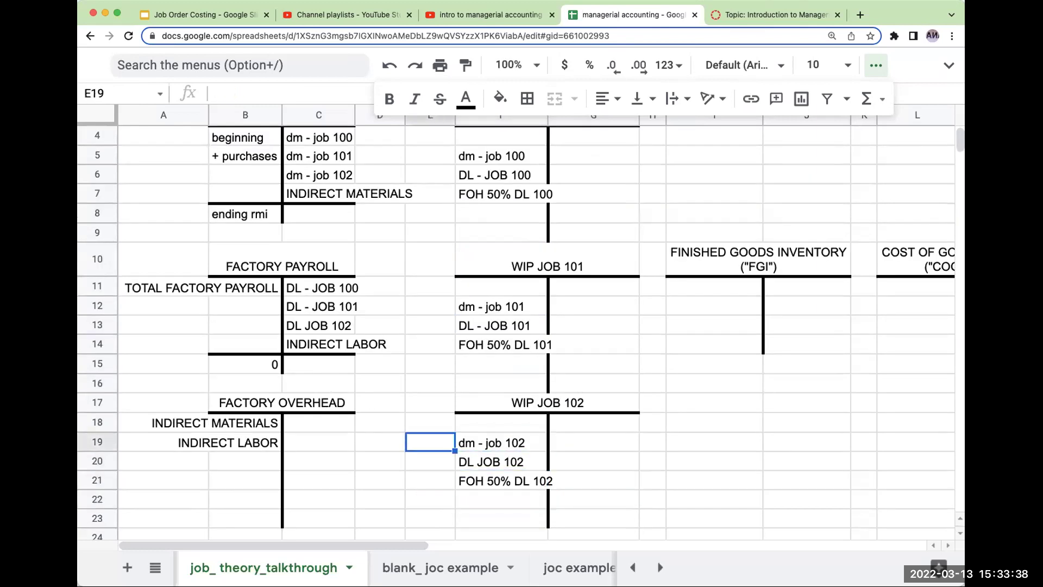
key(Left)
key(Left)
click(245, 383)
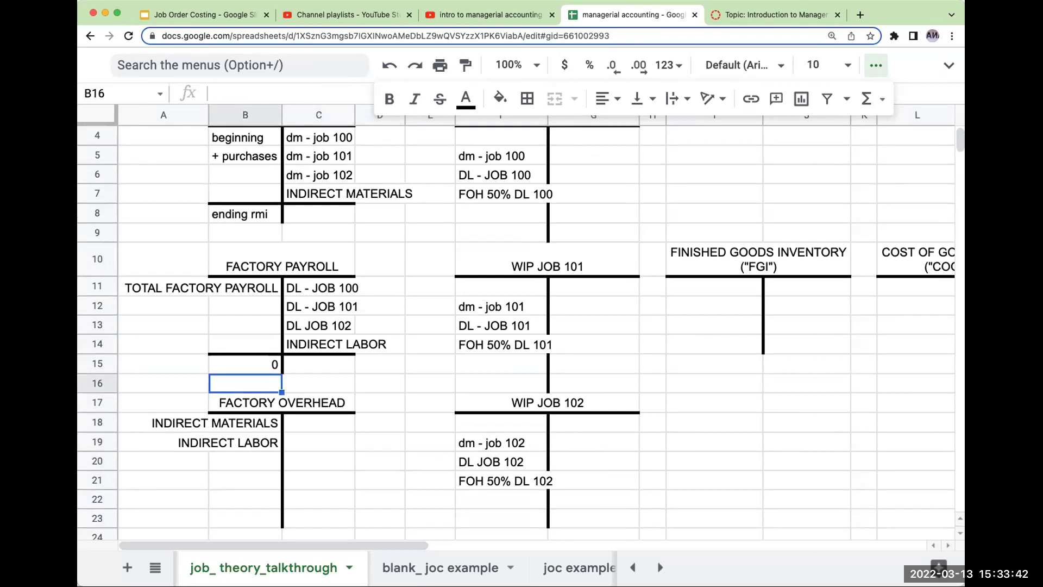
text(ACTUAL)
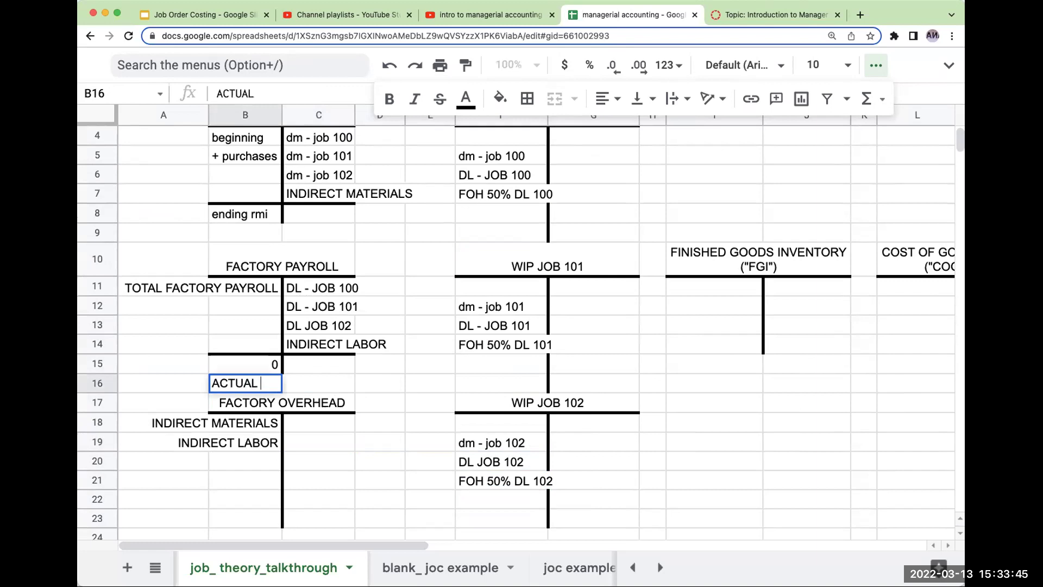
key(Tab)
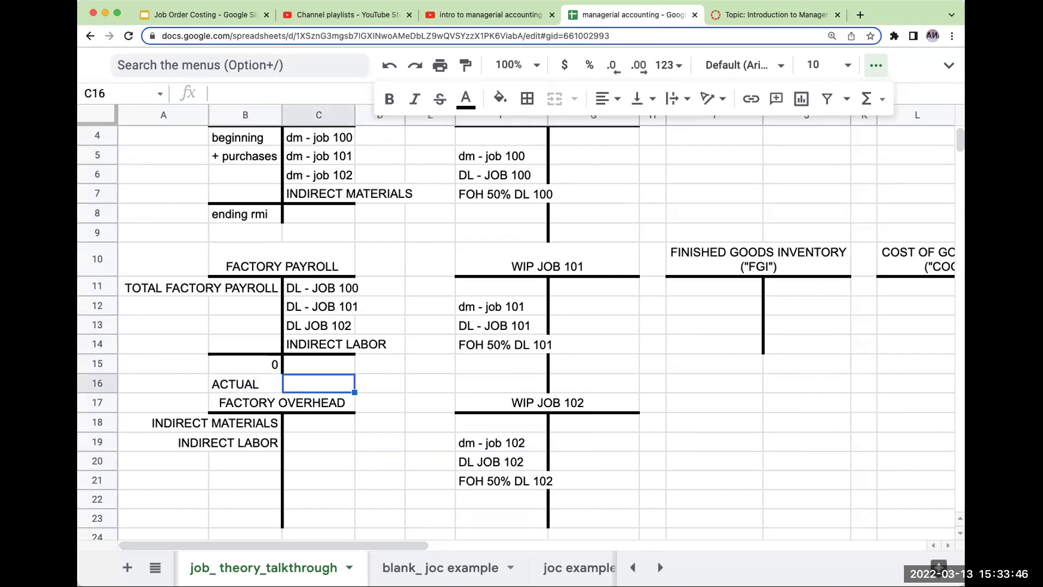
text(APPLIED)
key(Return)
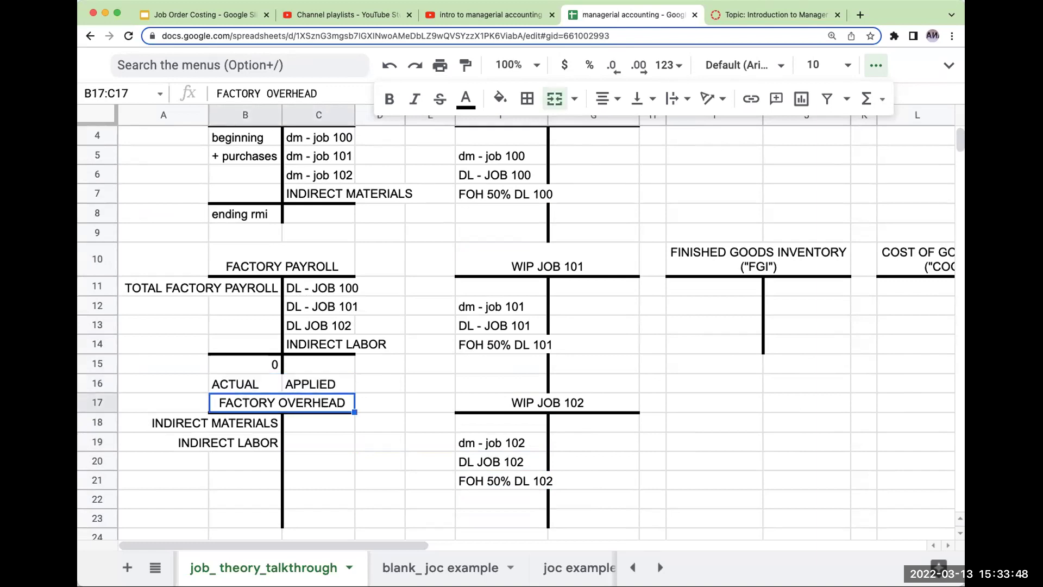
Link C18 on the credit side of Factory Overhead to the Job 100 applied overhead in F7.
key(Down)
key(Right)
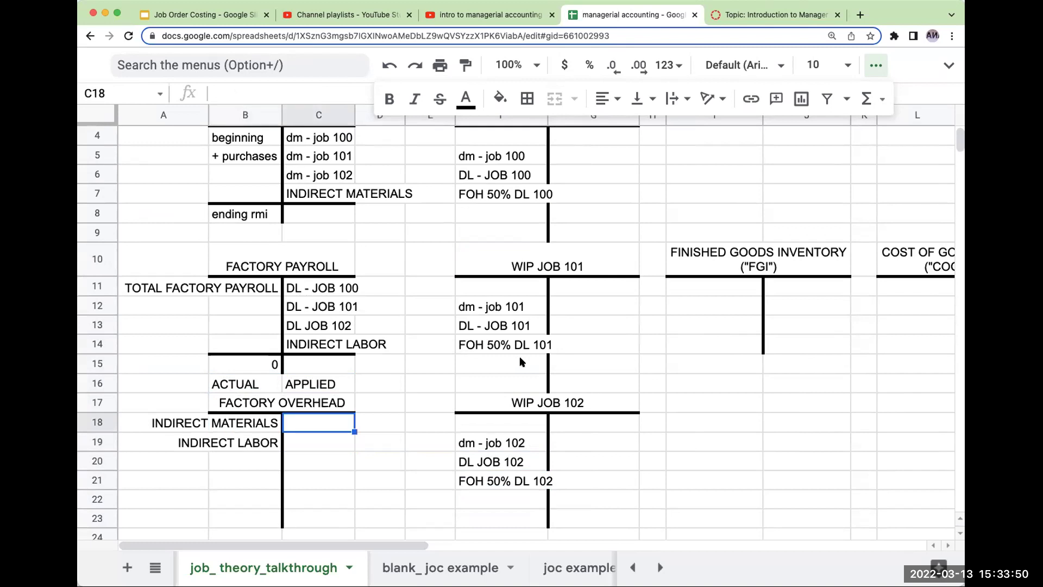
text(=)
scroll(471, 304, up, 3)
click(477, 274)
key(Return)
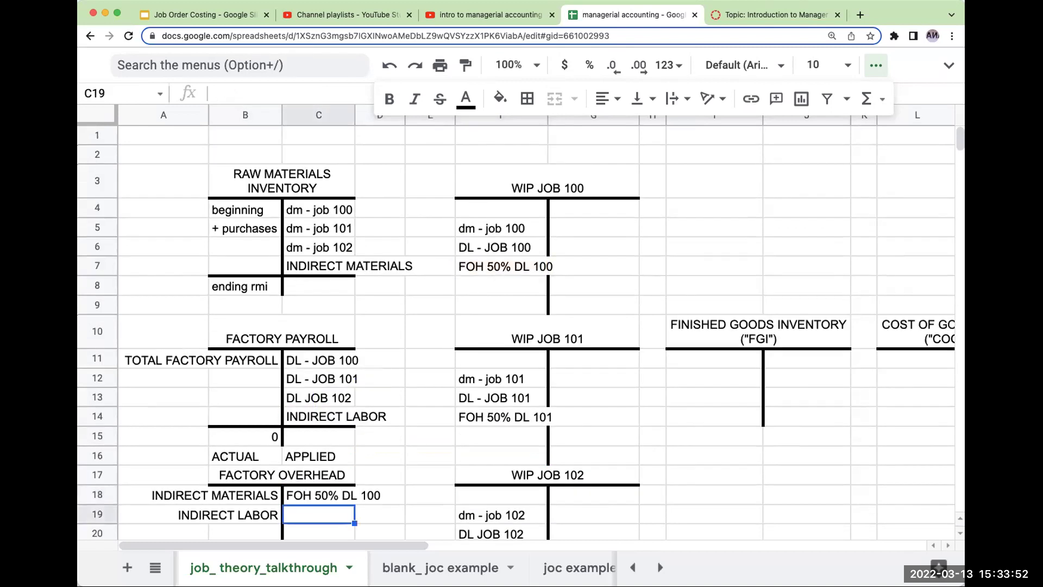
Link C19 and C20 on the credit side of Factory Overhead to the applied overhead in F14 and F21.
text(=)
click(488, 415)
key(Return)
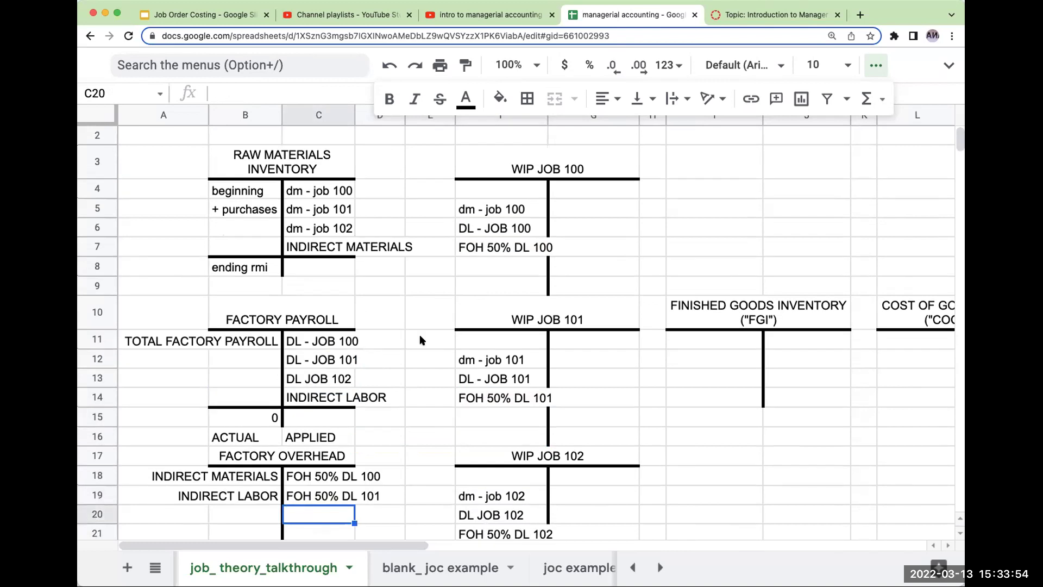
scroll(422, 341, down, 2)
text(=)
click(467, 404)
key(Return)
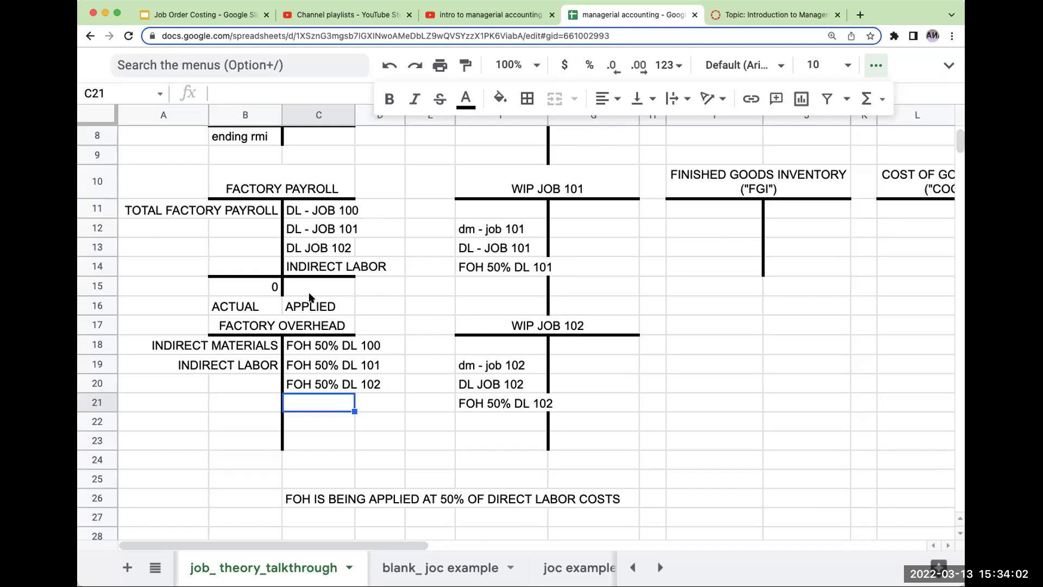
Enter "beginning wip 100" in F4 at the top of the debit side of WIP Job 100.
scroll(444, 308, up, 3)
click(541, 191)
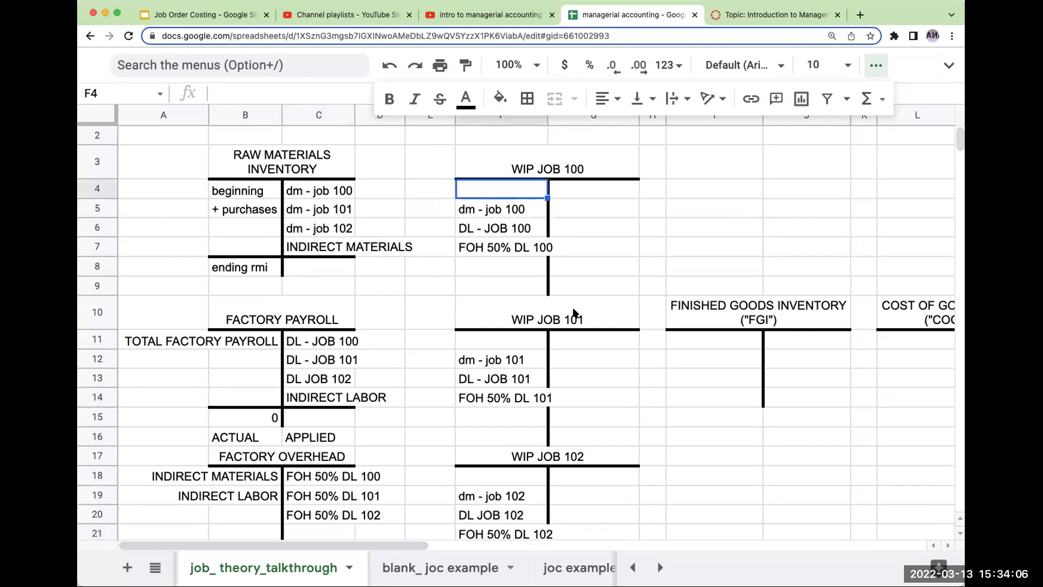
text(BEGINNING W)
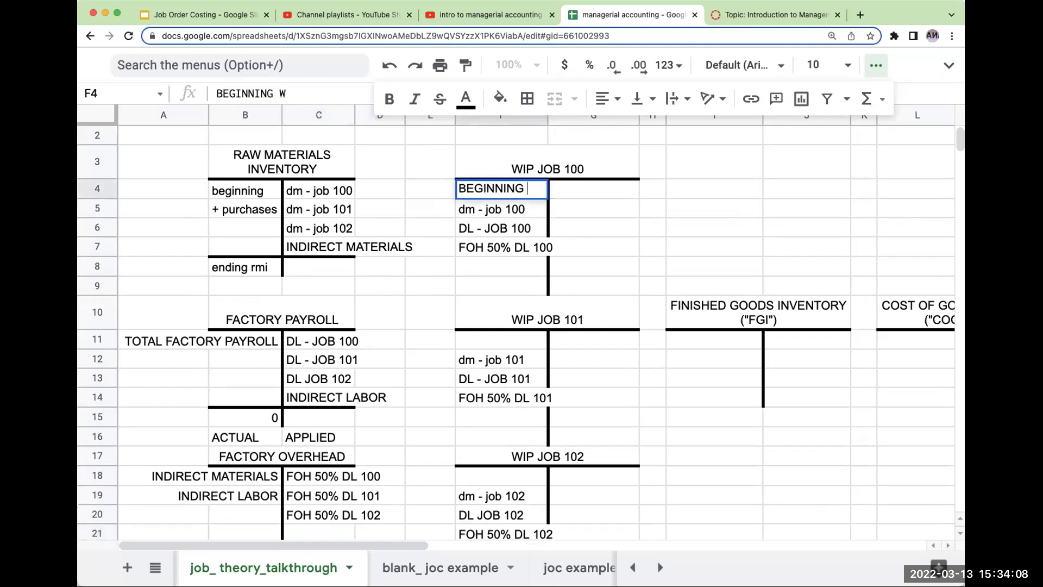
key(super+a)
key(BackSpace)
text(begi)
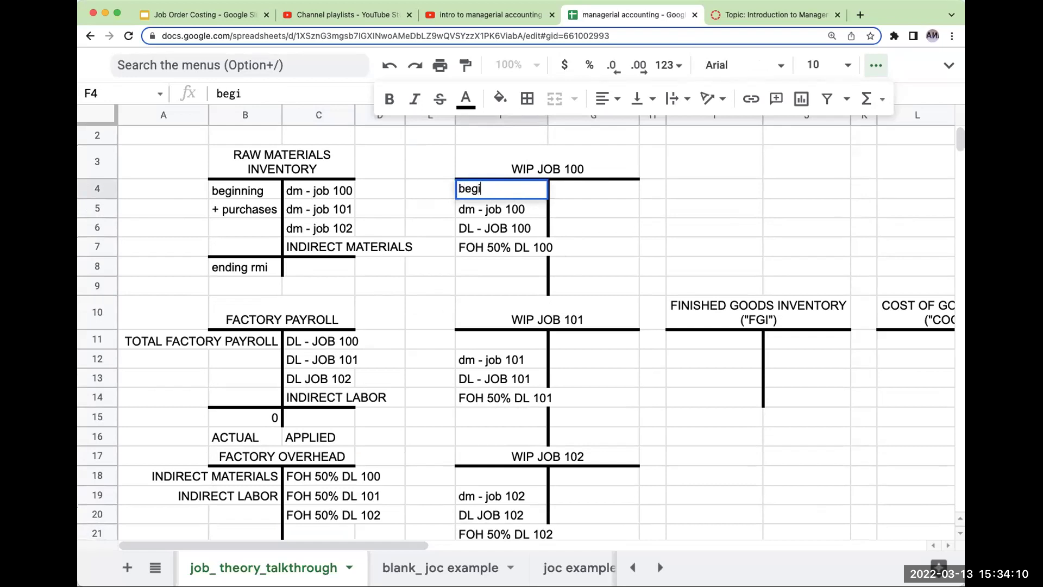
text(nning wip 100)
key(Return)
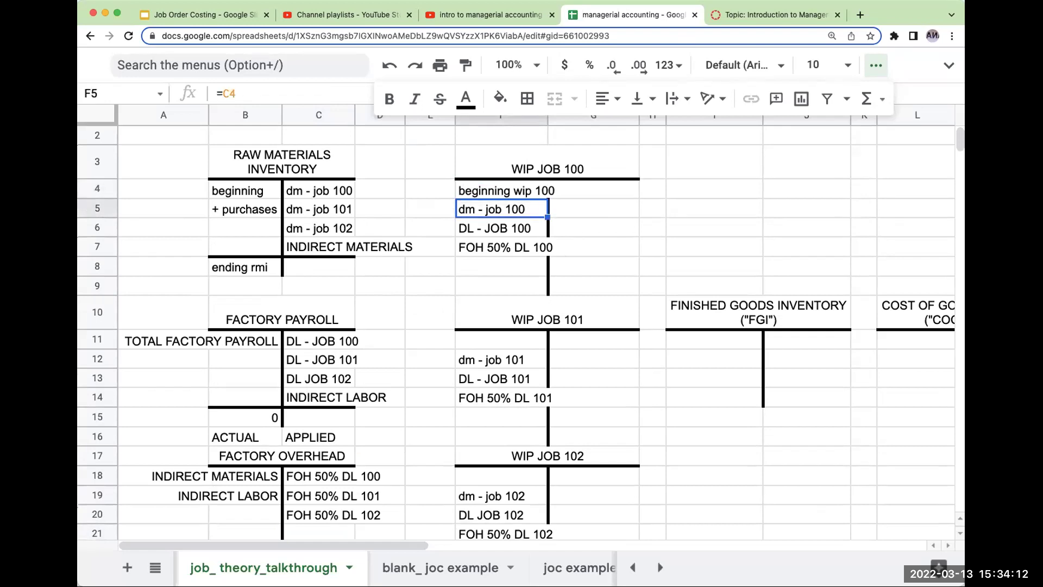
Add a top border across F8:G8 under WIP Job 100 and across F15:G15 under WIP Job 101.
drag(491, 266, 583, 263)
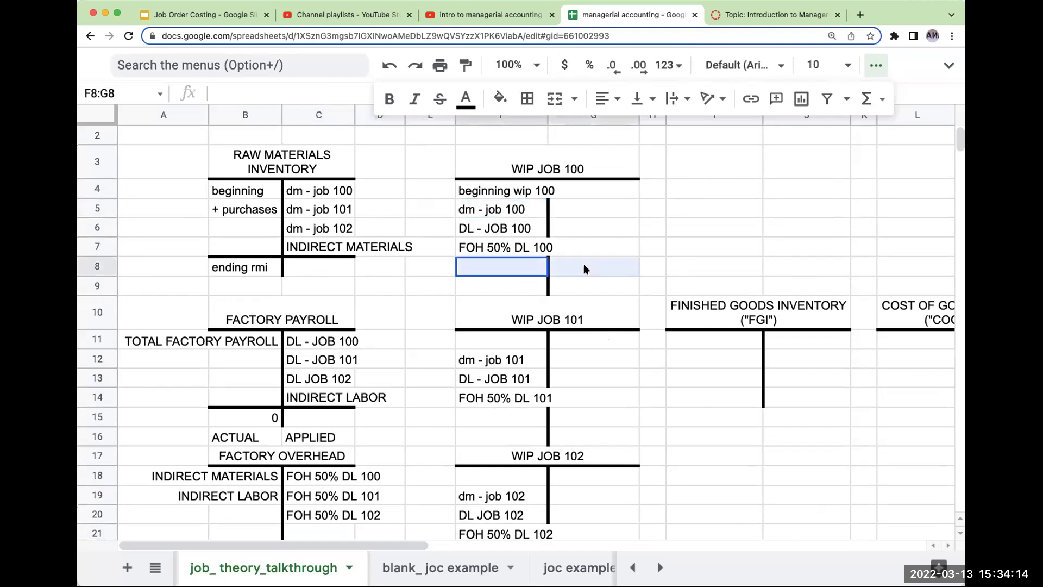
click(527, 100)
click(560, 160)
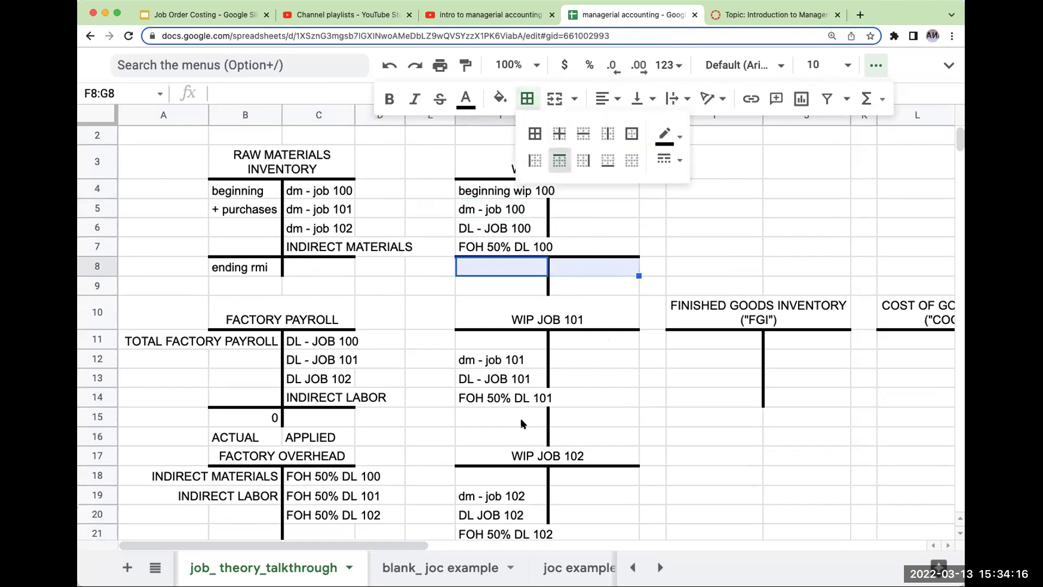
drag(514, 422, 576, 422)
click(527, 98)
click(559, 161)
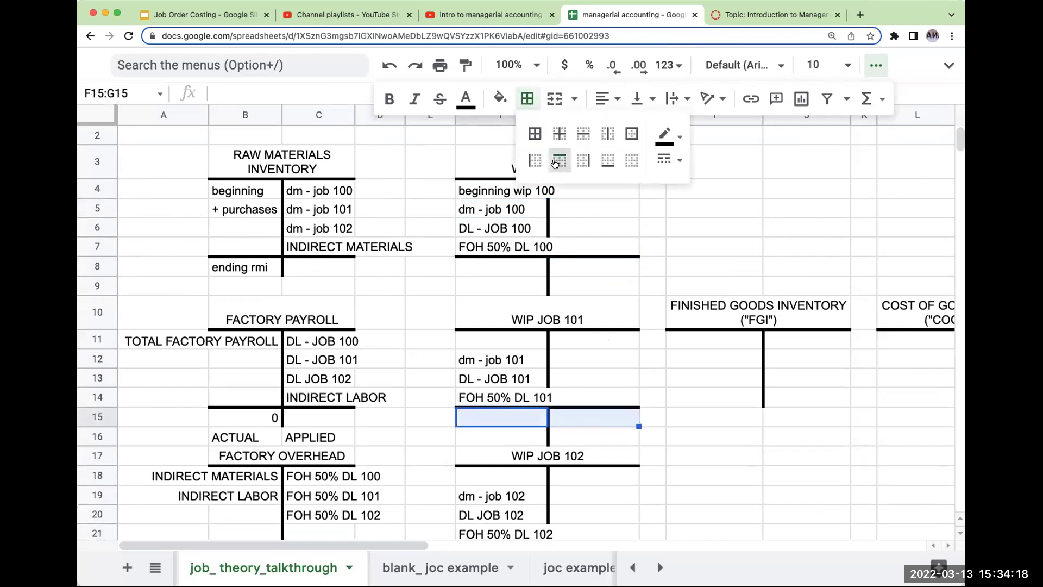
Enter "beginning wip 101" in F11 for WIP Job 101 and "beginning wip 102" in F18 for WIP Job 102.
click(498, 338)
text(beginning)
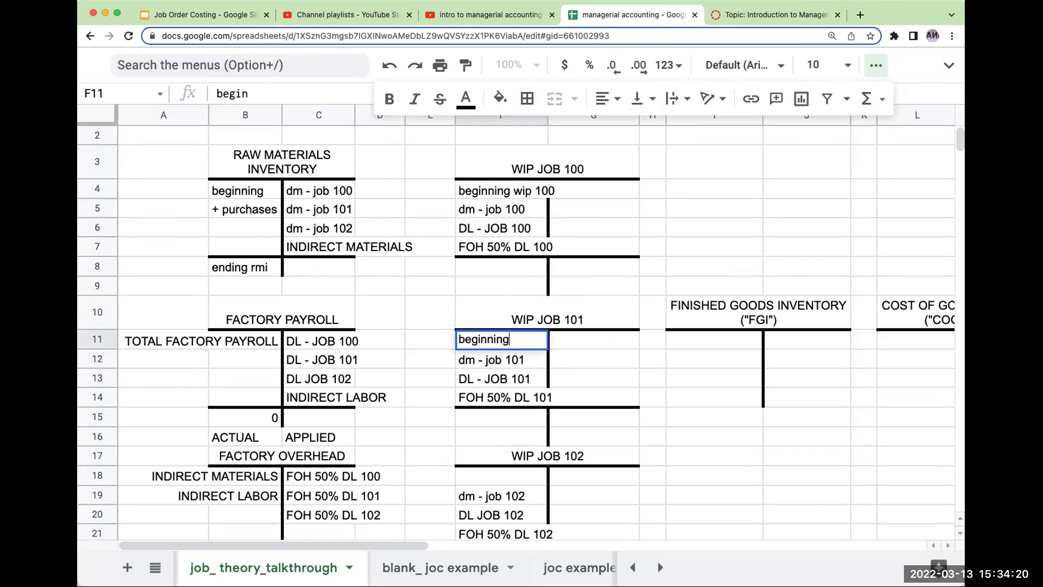
text( wip 101)
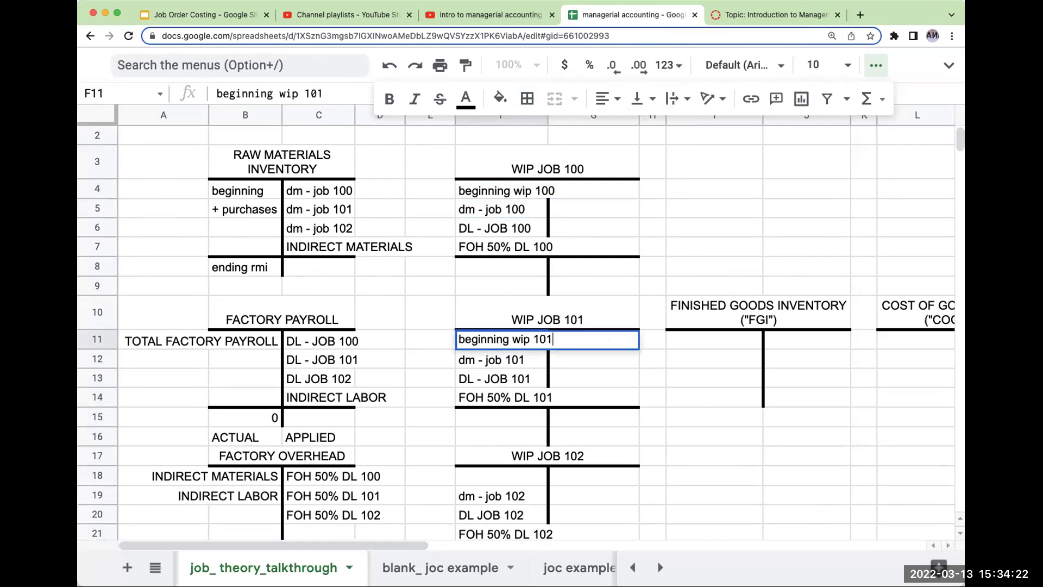
key(Return)
scroll(504, 368, down, 2)
click(489, 422)
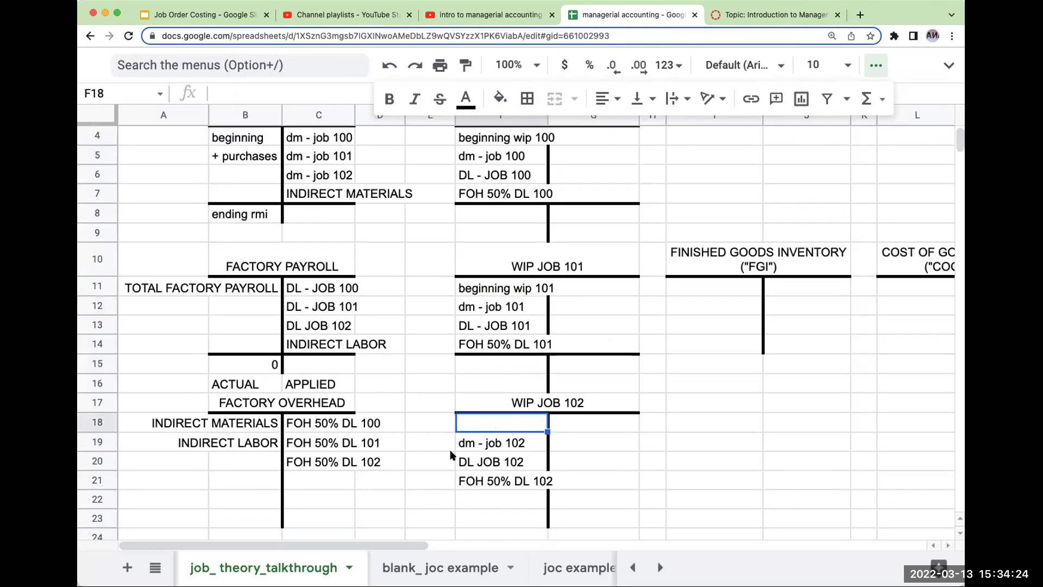
text(beginning wip 102)
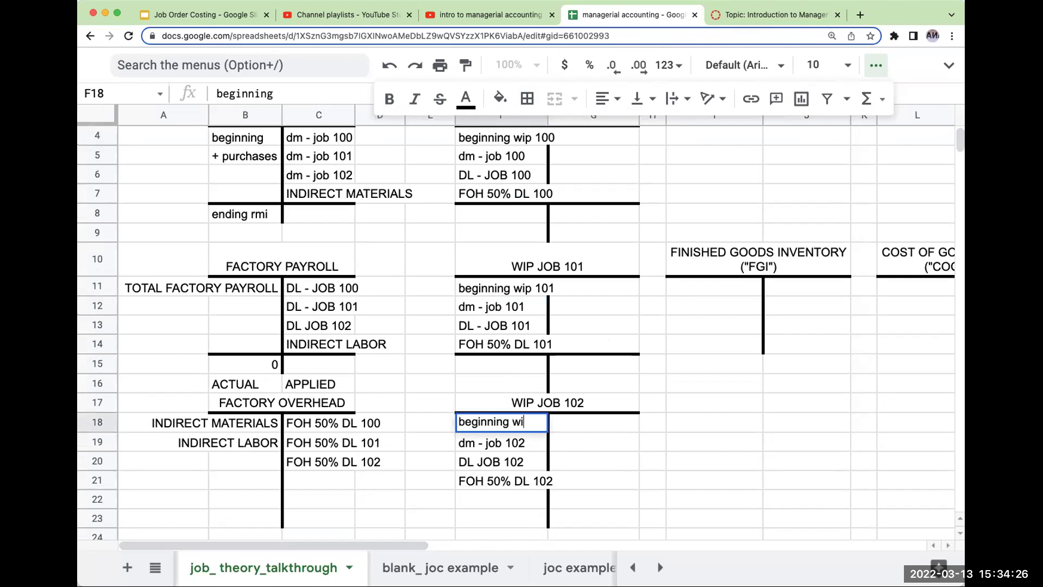
key(Return)
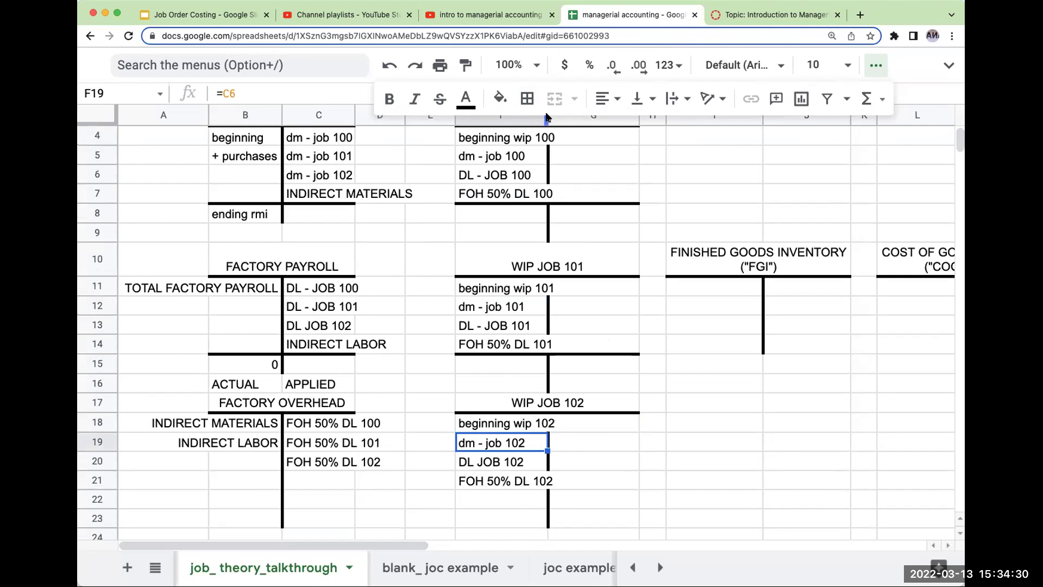
Widen column F to fit the WIP entries and add a top border across F22:G22 under WIP Job 102.
drag(546, 116, 563, 115)
drag(526, 500, 580, 499)
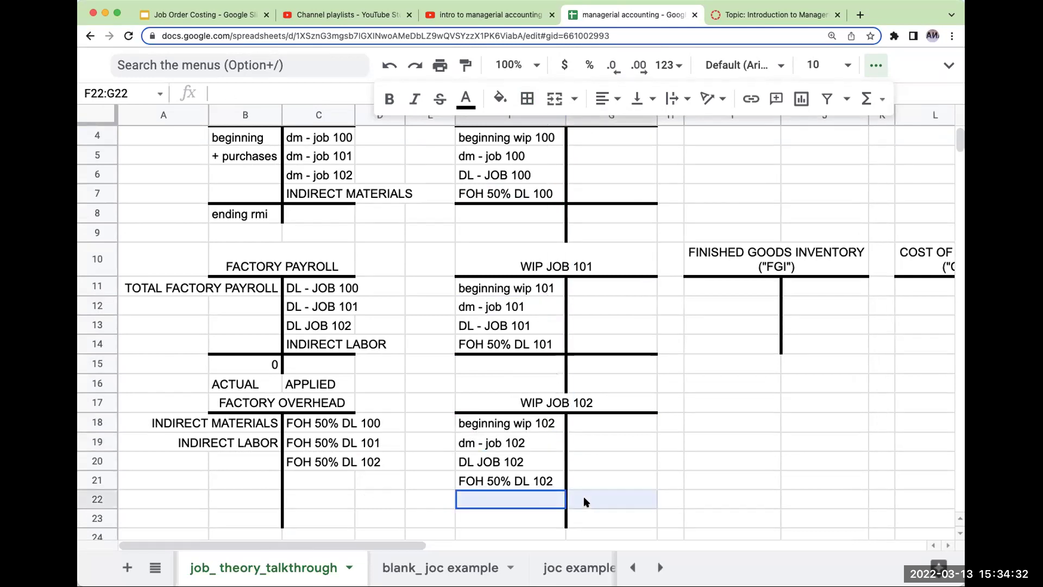
click(527, 98)
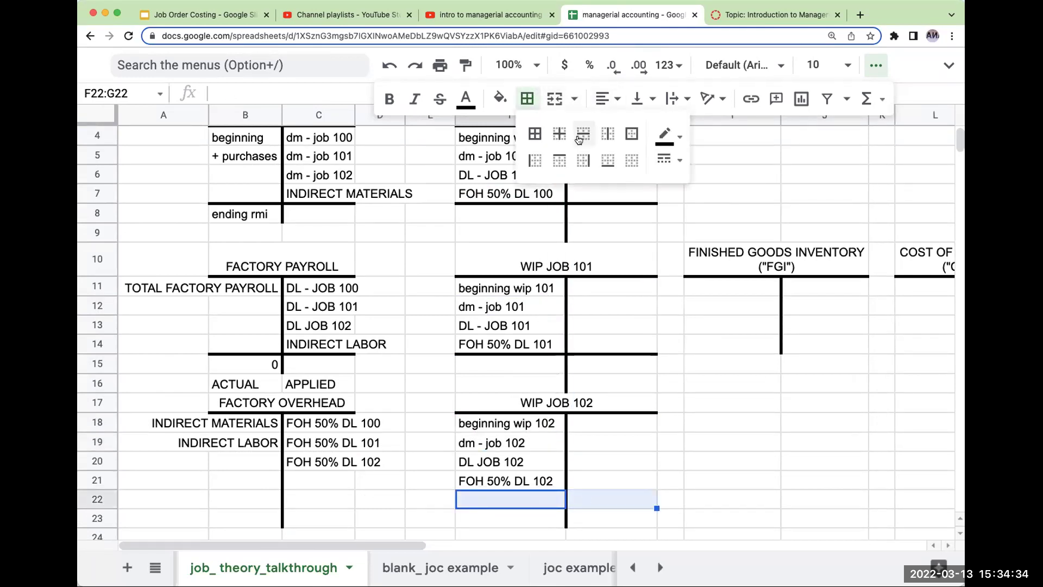
click(559, 160)
click(699, 383)
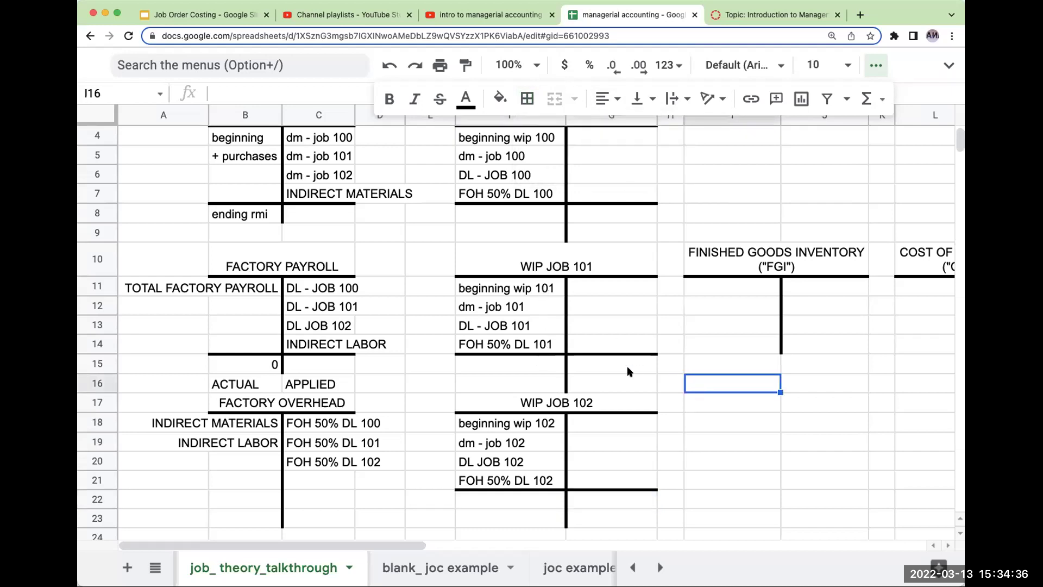
click(506, 514)
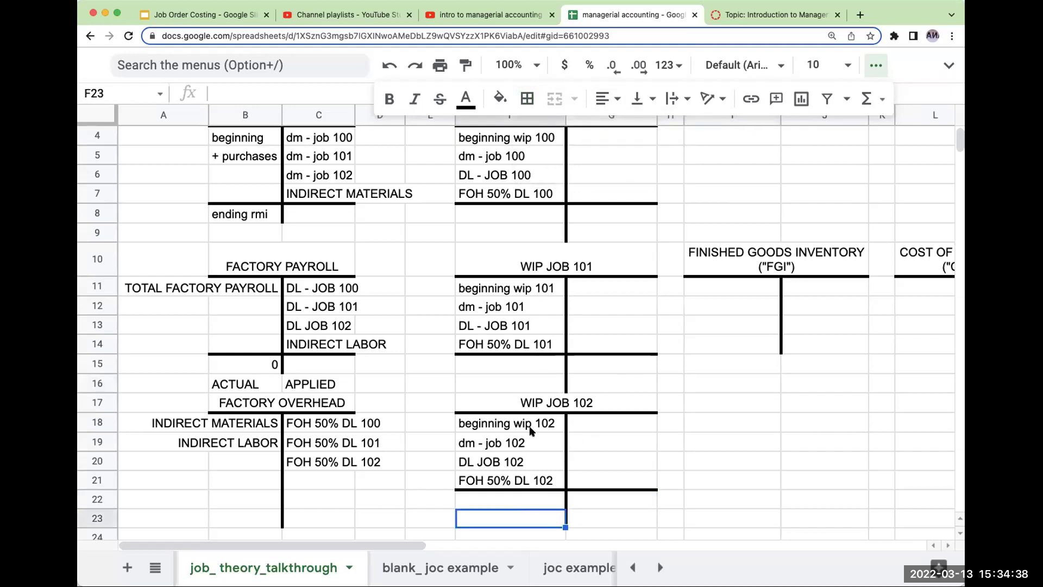
Enter the note "Job 100 remained in WIP" in C27 below the overhead application note.
scroll(531, 431, down, 3)
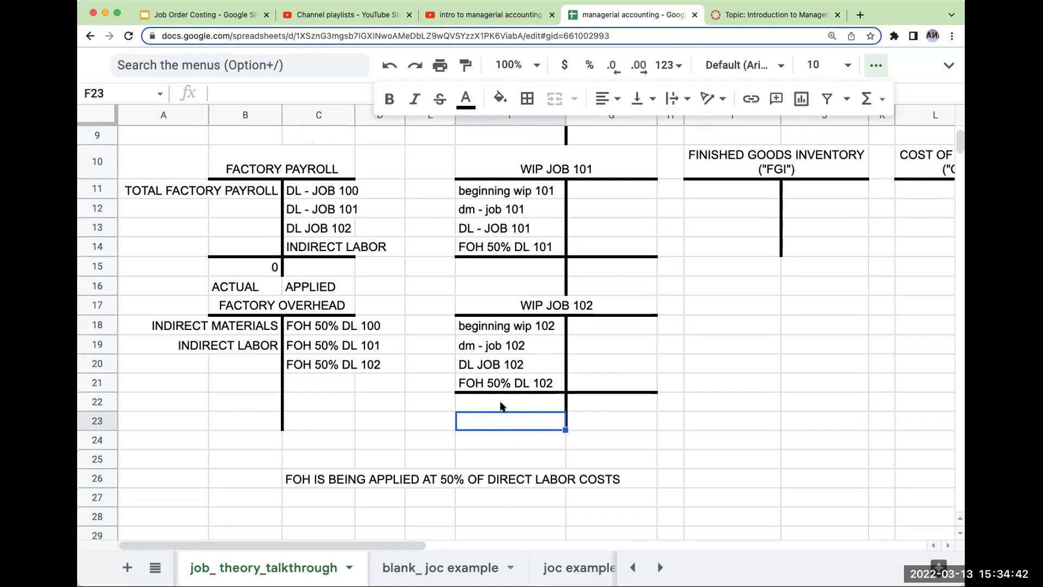
click(338, 504)
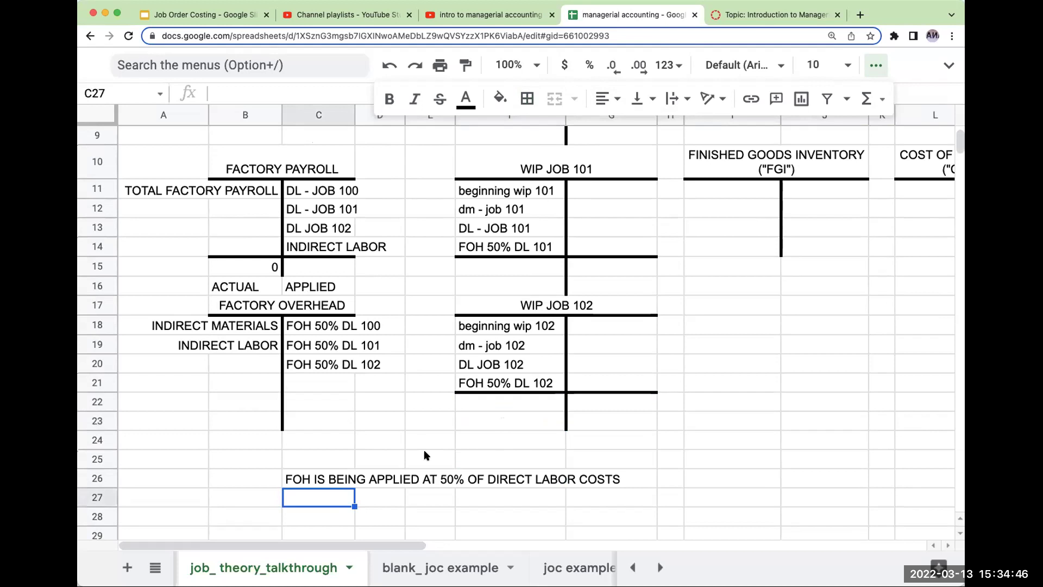
text(WIP for )
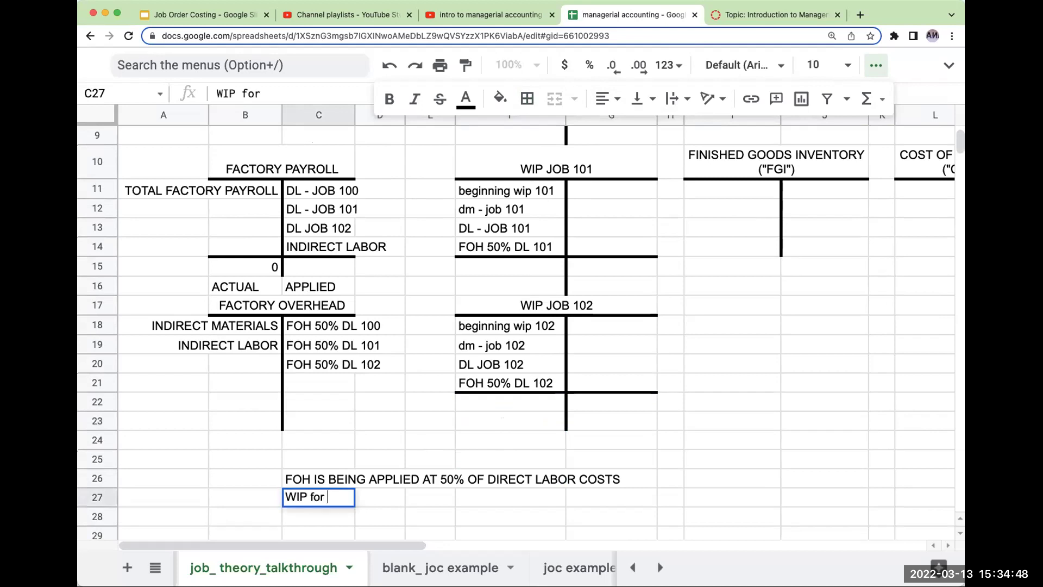
text(job 100)
key(BackSpace)
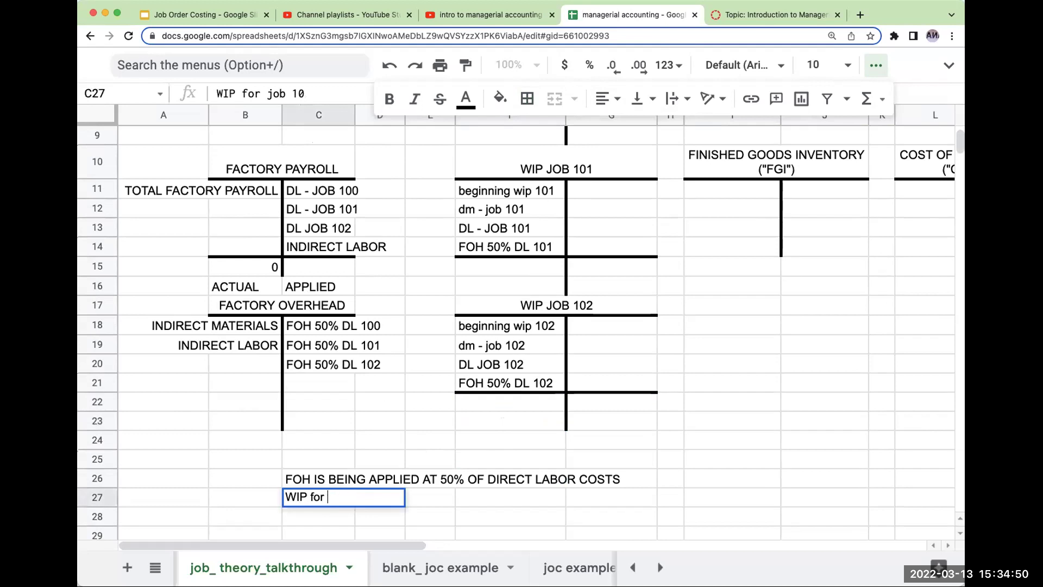
key(BackSpace)
key(BackSpace)
key(BackSpace)
key(BackSpace)
key(BackSpace)
key(BackSpace)
key(BackSpace)
key(BackSpace)
key(BackSpace)
key(BackSpace)
key(BackSpace)
key(BackSpace)
key(BackSpace)
key(BackSpace)
text(Job 100 )
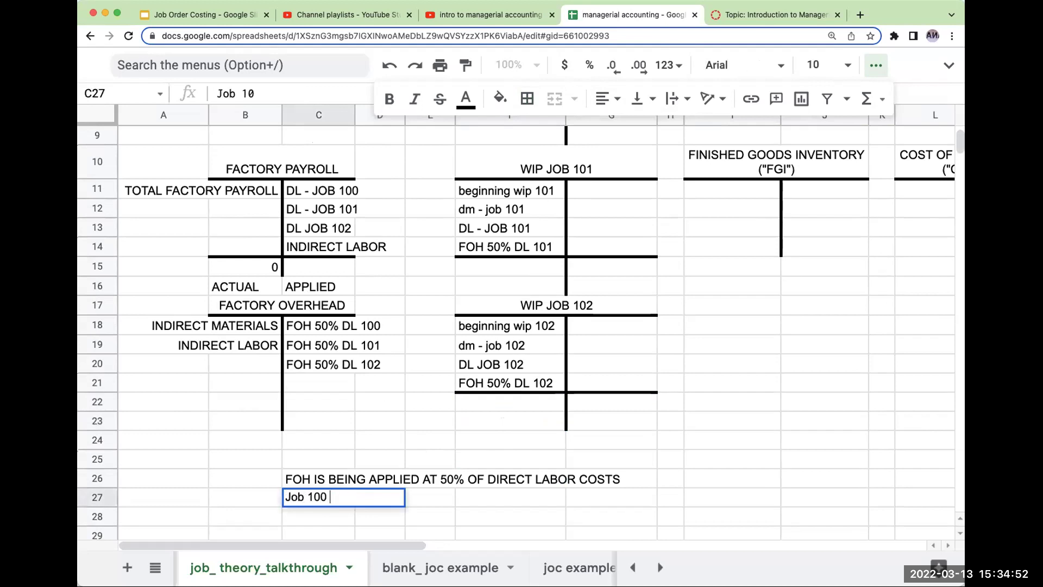
text(remaine)
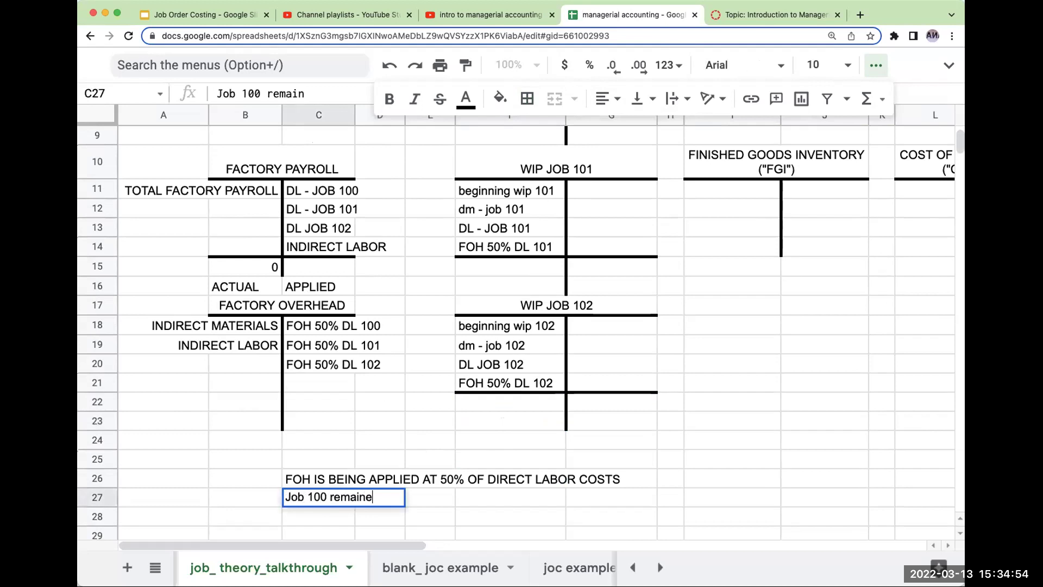
text(d in WIP)
key(Return)
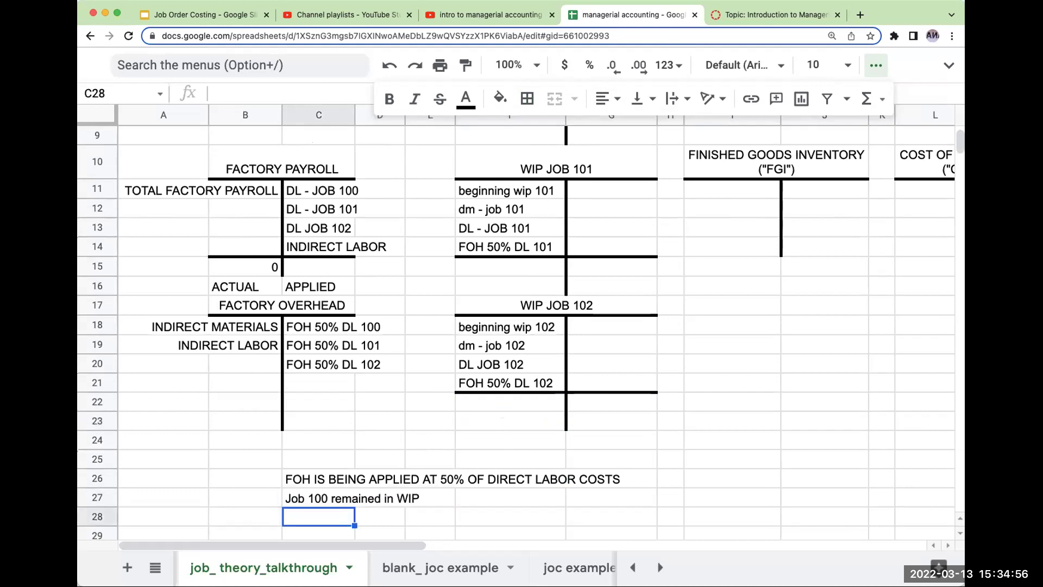
Add the notes "Job 101 was completed and sold" in C28 and "Job 102 was completed but not sold" in C29.
text(Job 101)
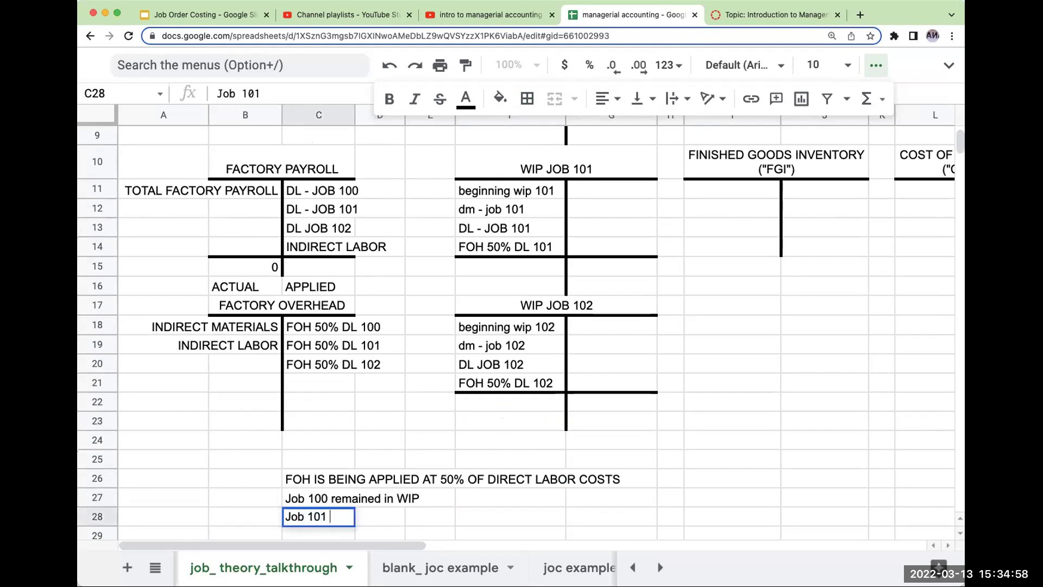
text( was completed )
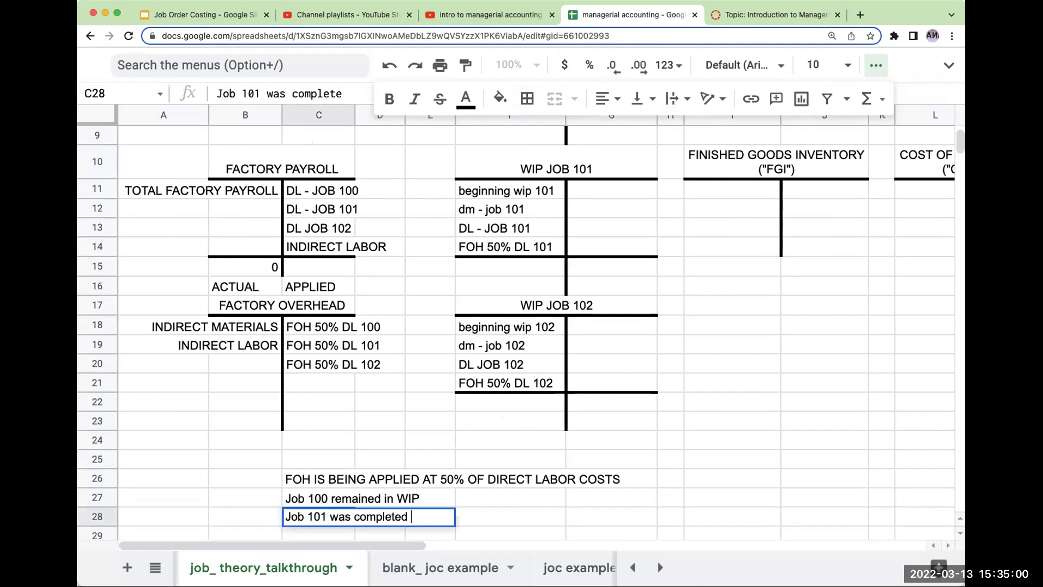
text(and sold)
key(Return)
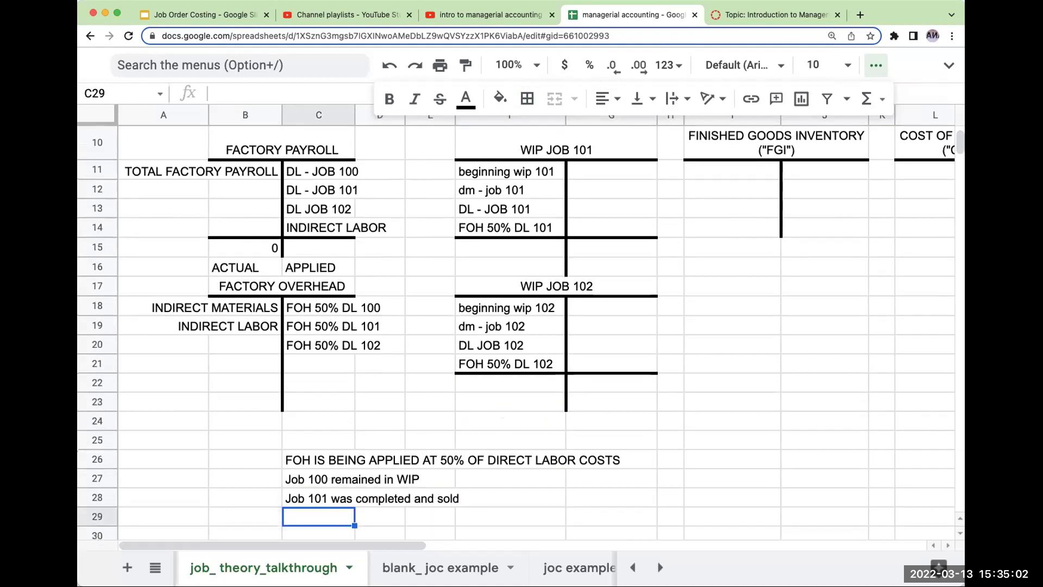
text(Job 102)
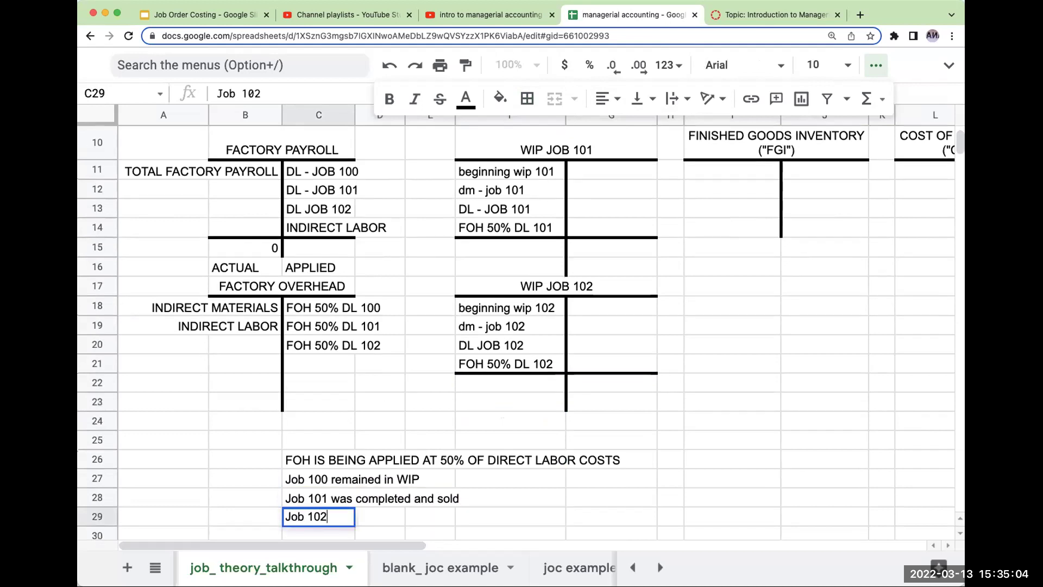
text( was completed)
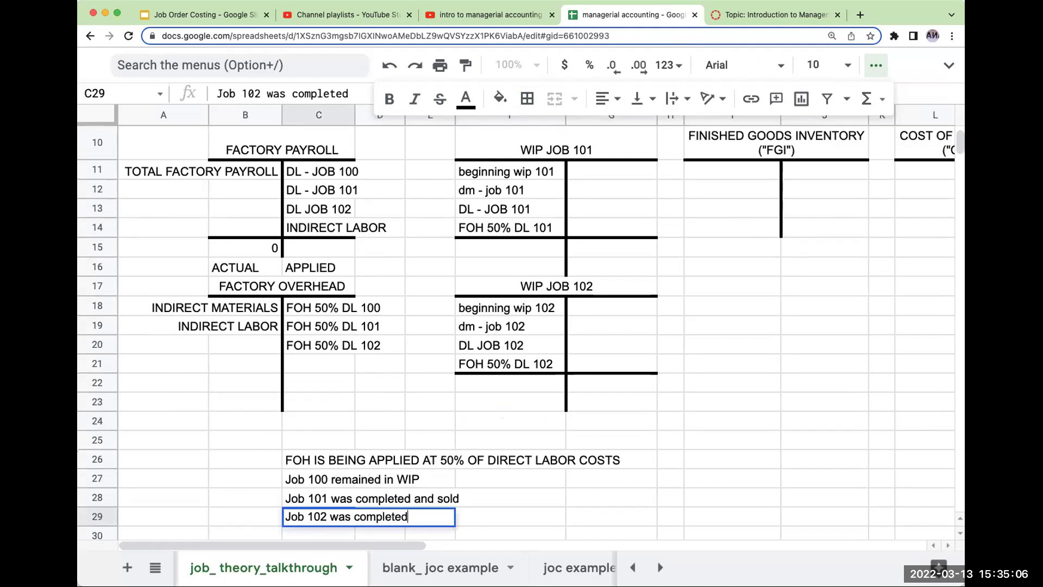
text( but not sold)
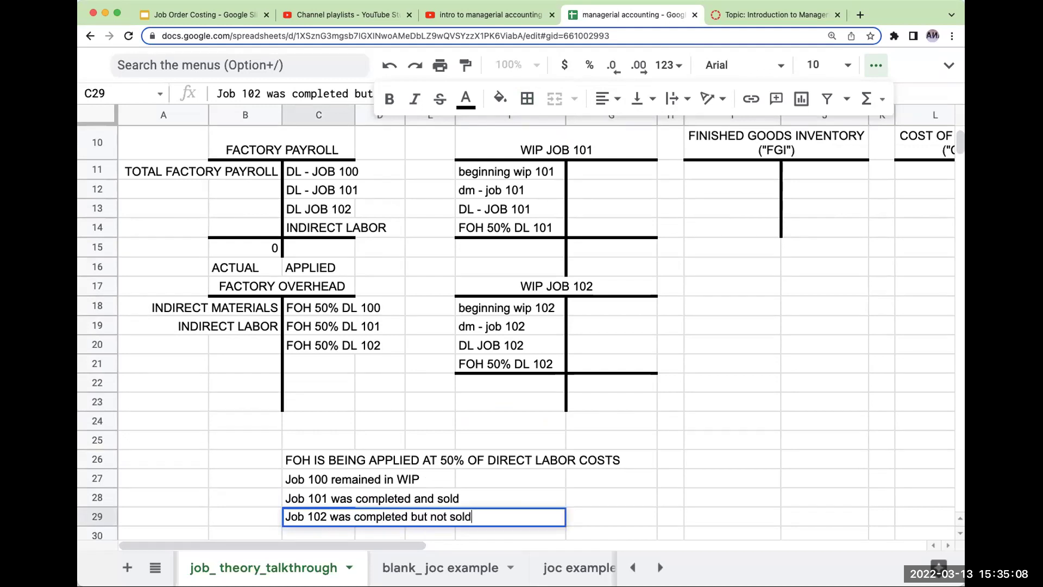
key(Return)
Enter "total job 100" in F8 below the debit entries of WIP Job 100.
click(350, 448)
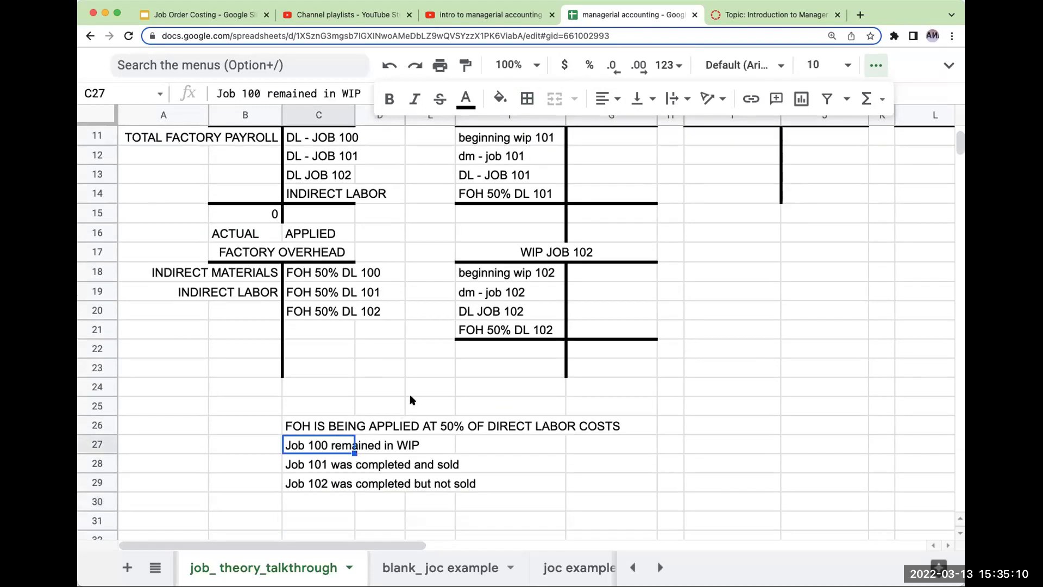
scroll(411, 400, up, 5)
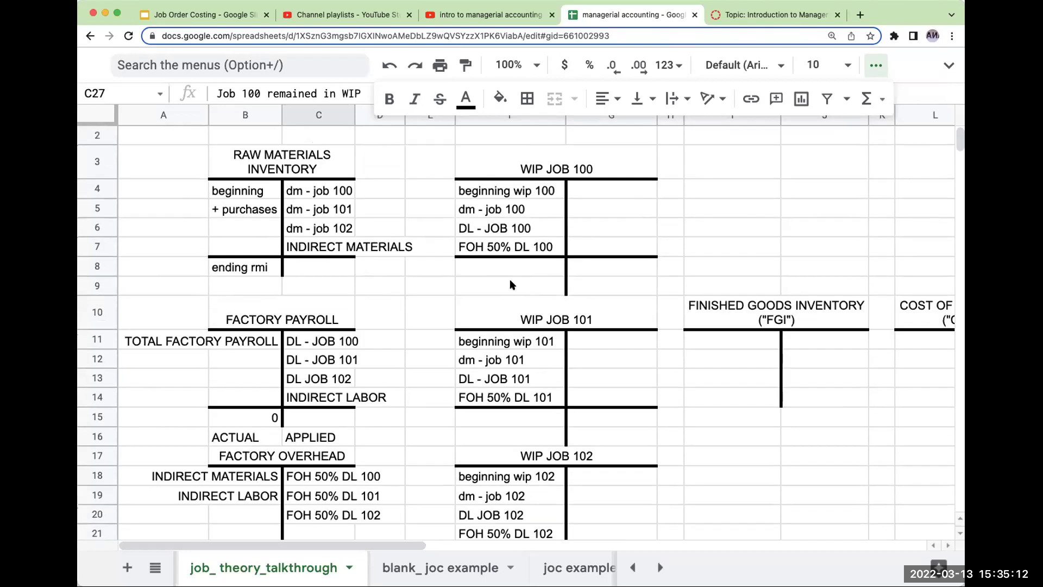
scroll(414, 396, down, 4)
scroll(450, 344, up, 4)
click(509, 273)
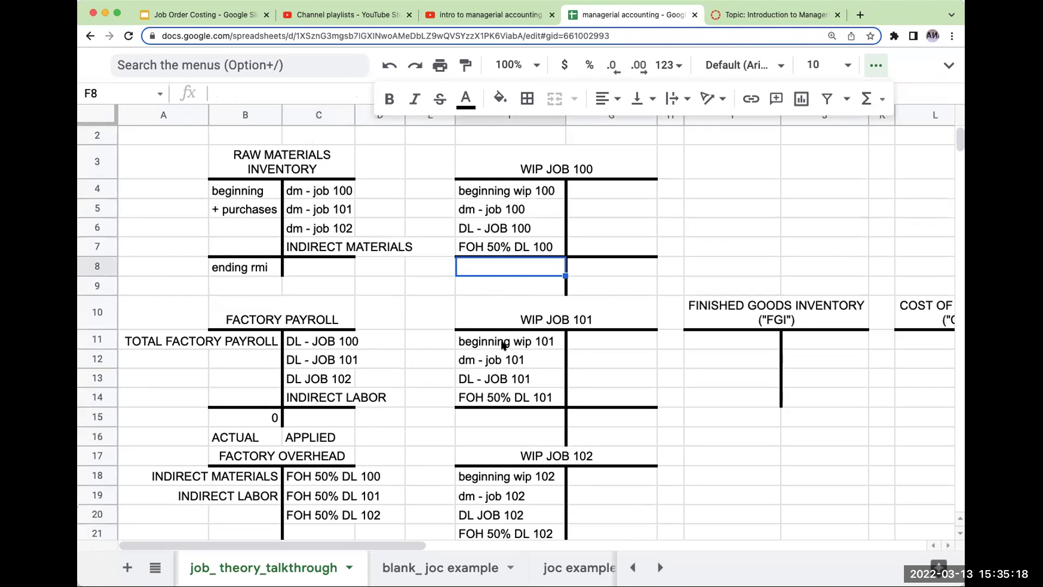
text(totl job)
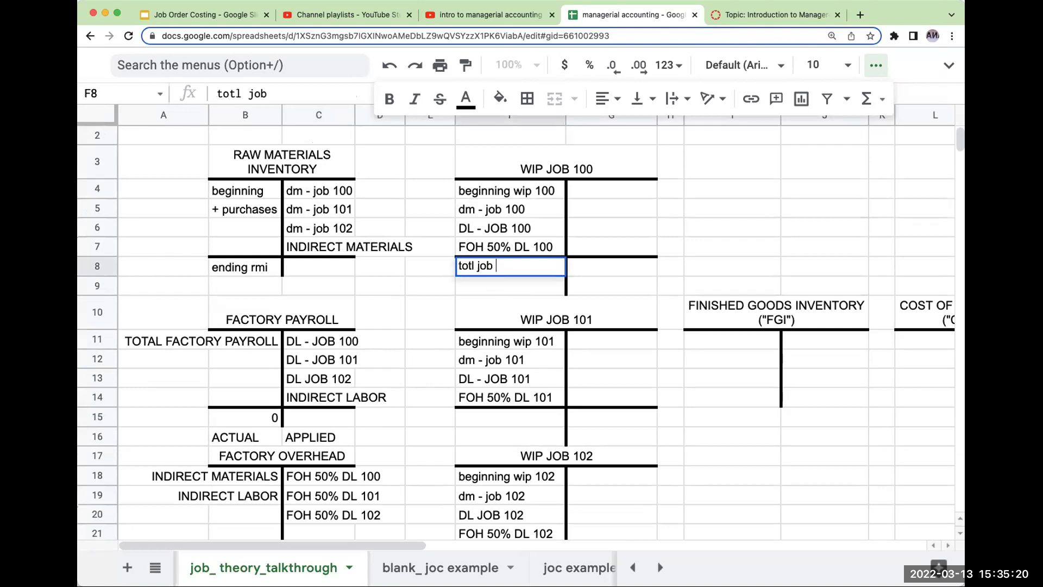
key(BackSpace)
key(BackSpace)
key(BackSpace)
key(BackSpace)
key(BackSpace)
key(BackSpace)
text(al job 10)
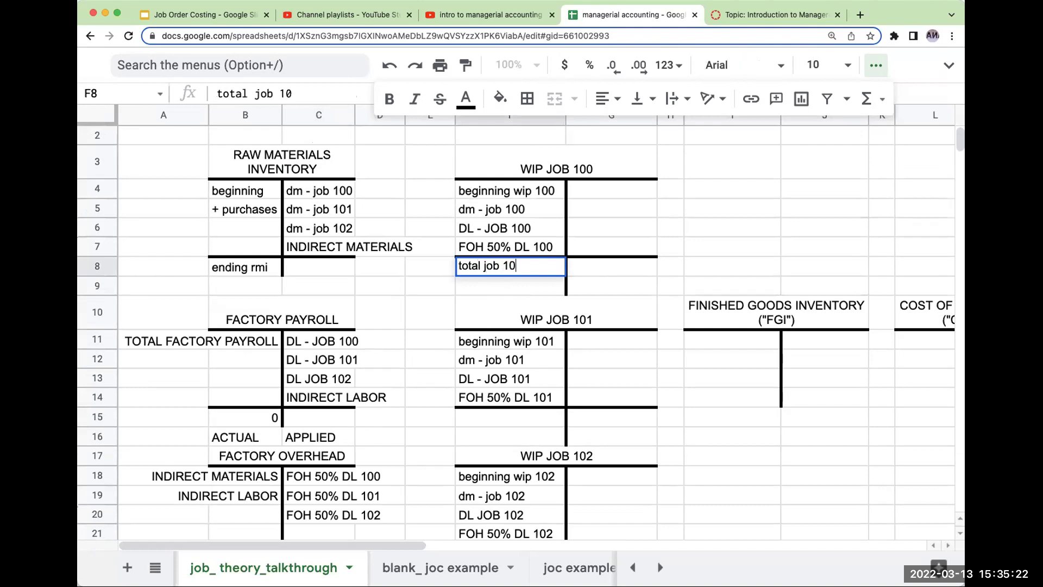
text(0)
key(Return)
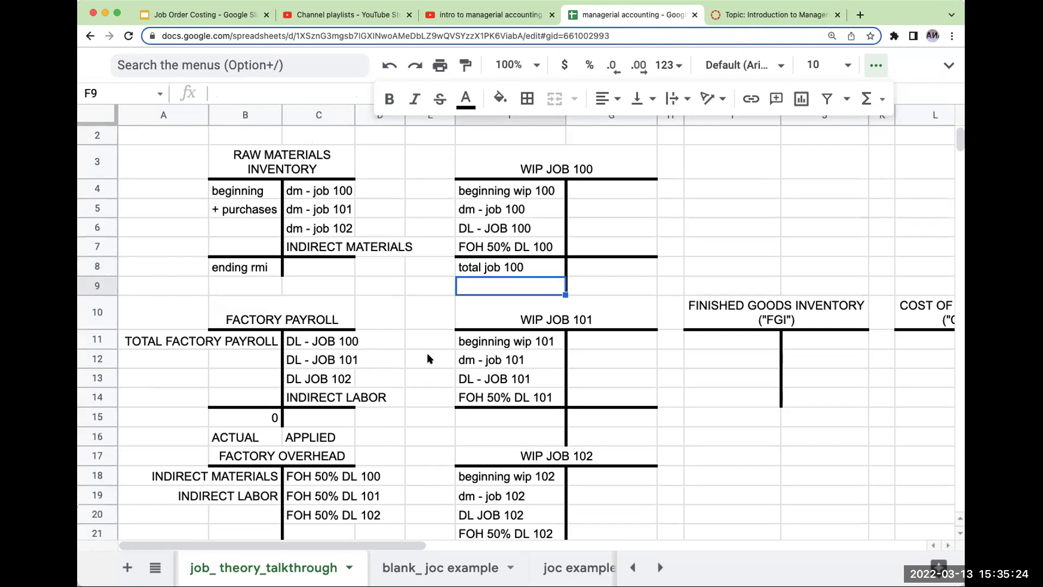
Insert a blank column beside column H to widen the gap between the WIP accounts and Finished Goods Inventory.
scroll(507, 341, down, 3)
click(508, 346)
scroll(530, 315, down, 3)
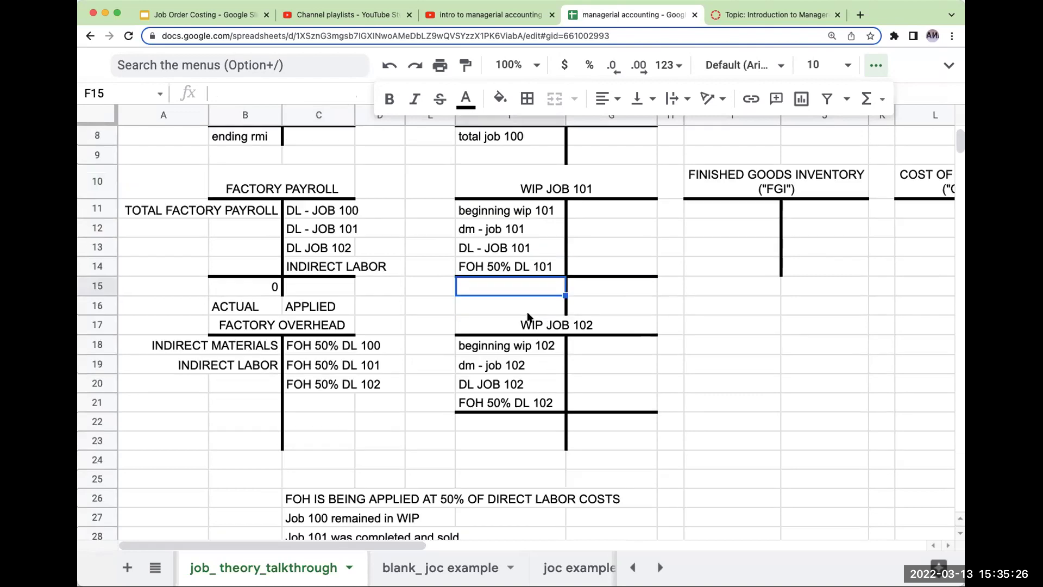
scroll(532, 288, down, 3)
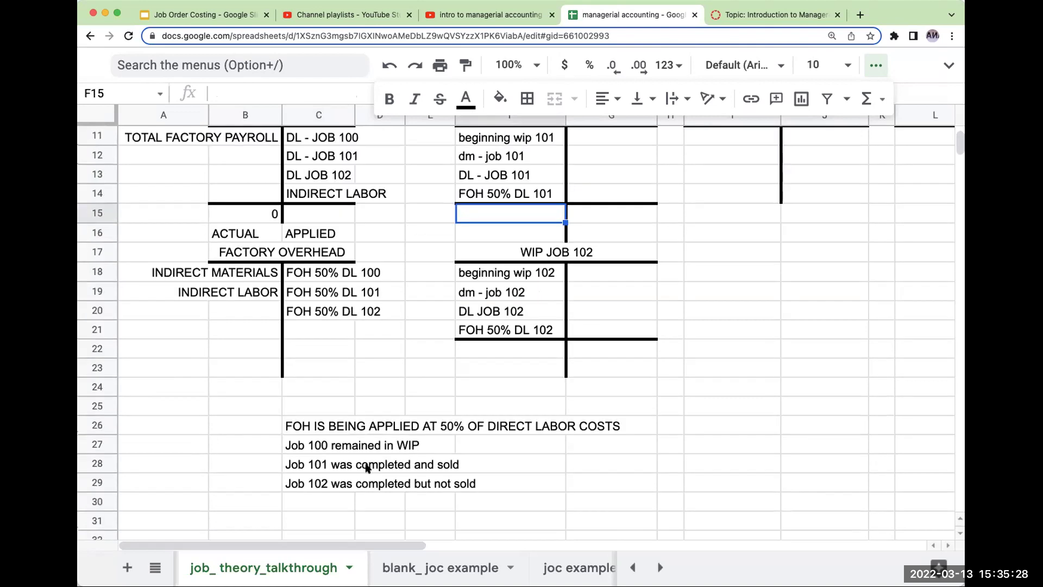
scroll(444, 408, up, 7)
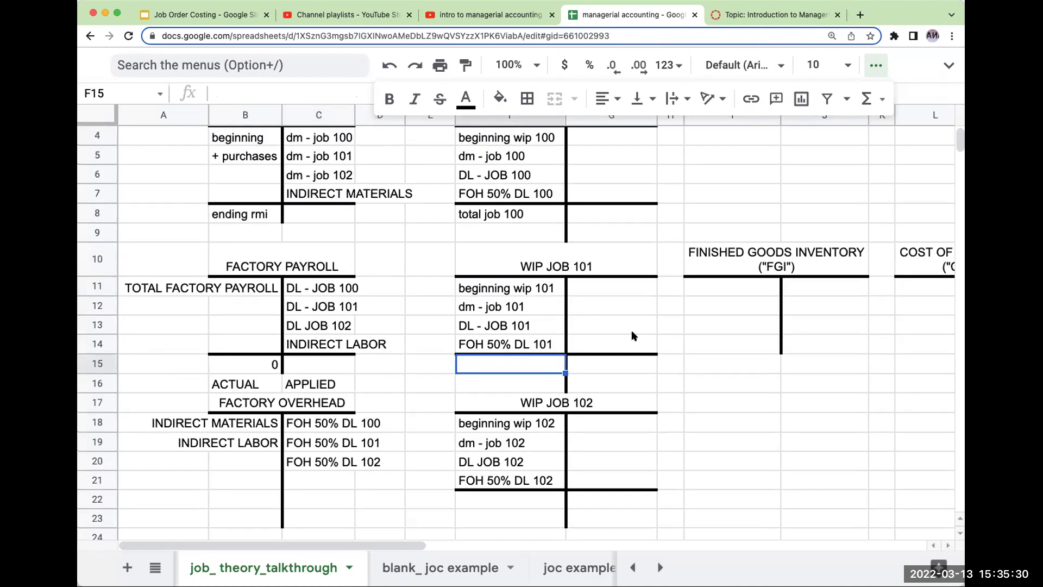
click(671, 118)
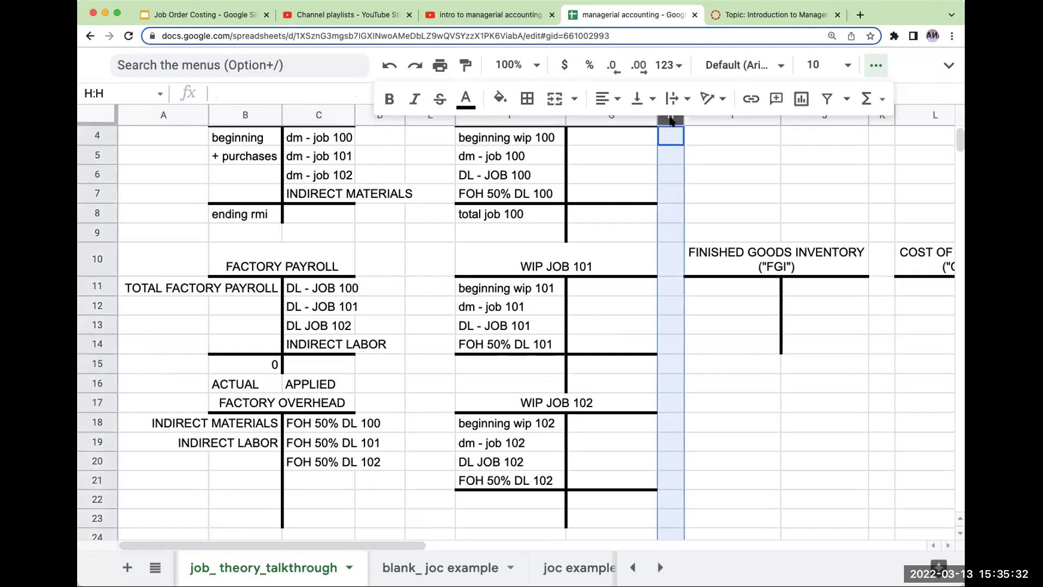
right_click(671, 118)
click(715, 270)
Enter "total job 101" in F15 below the debit entries of WIP Job 101.
click(503, 433)
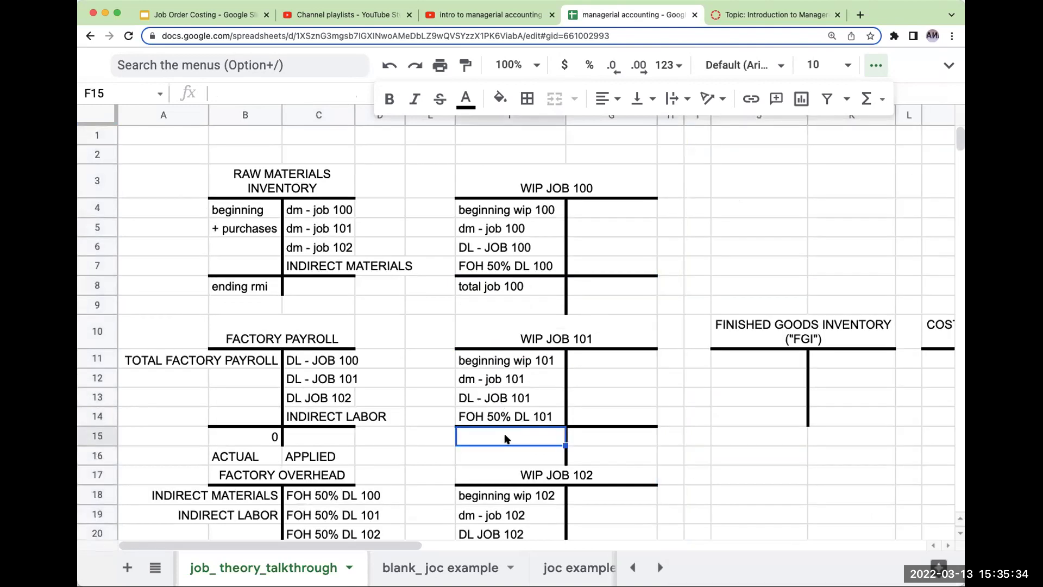
text(total job)
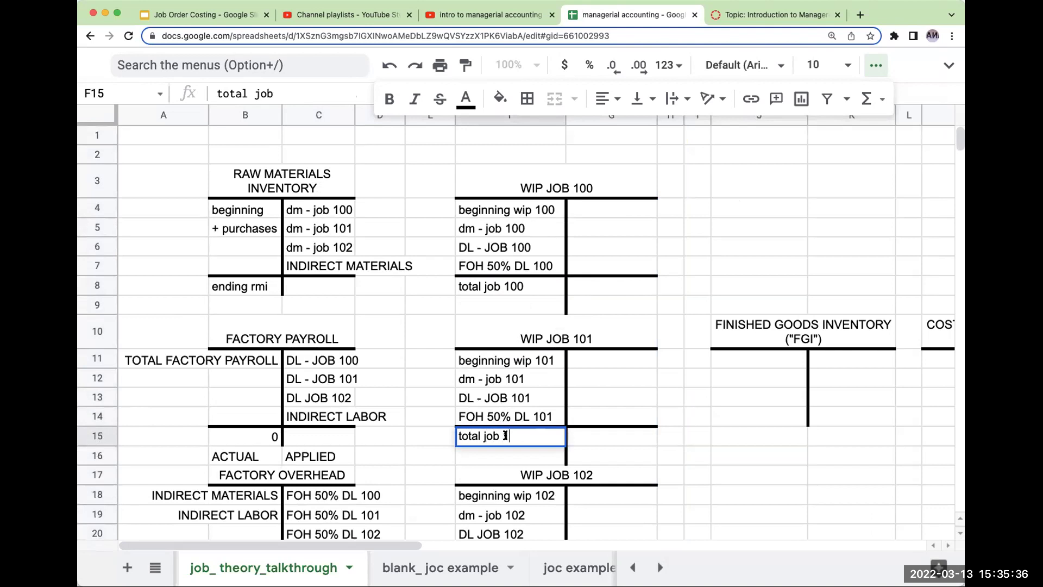
text( 101)
key(Return)
Enter "total job 101" in G14 on the credit side of WIP Job 101.
key(Up)
key(Right)
key(Up)
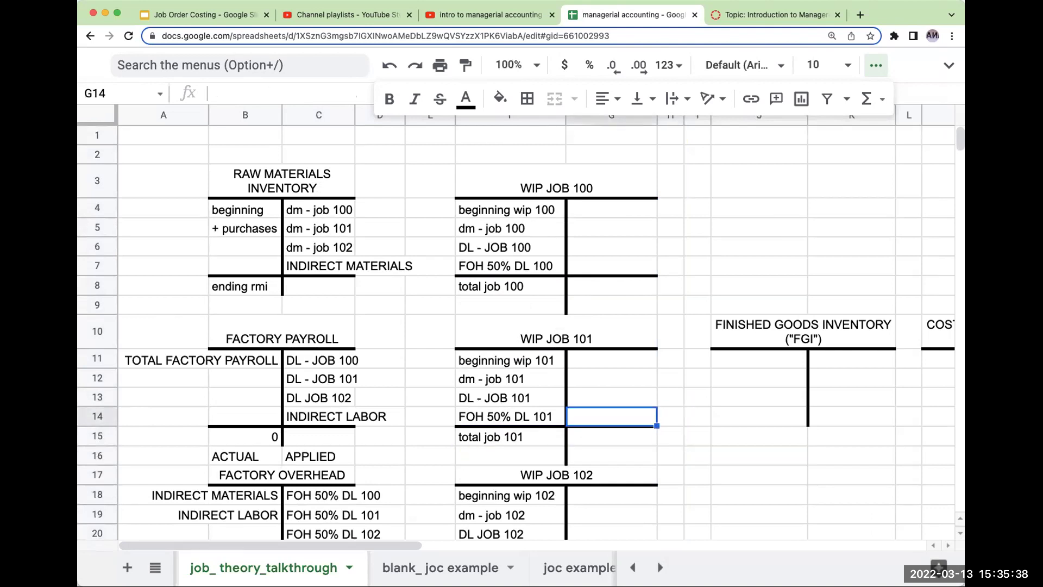
text(total job 1)
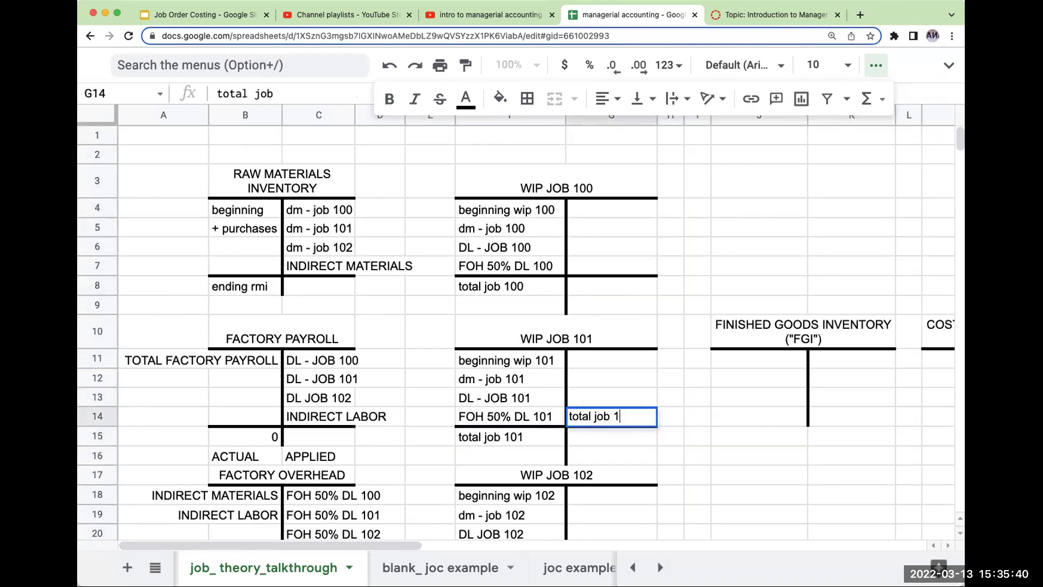
text(01)
key(Return)
Enter "total job 101" in G15 as the credit total of WIP Job 101.
text(jo)
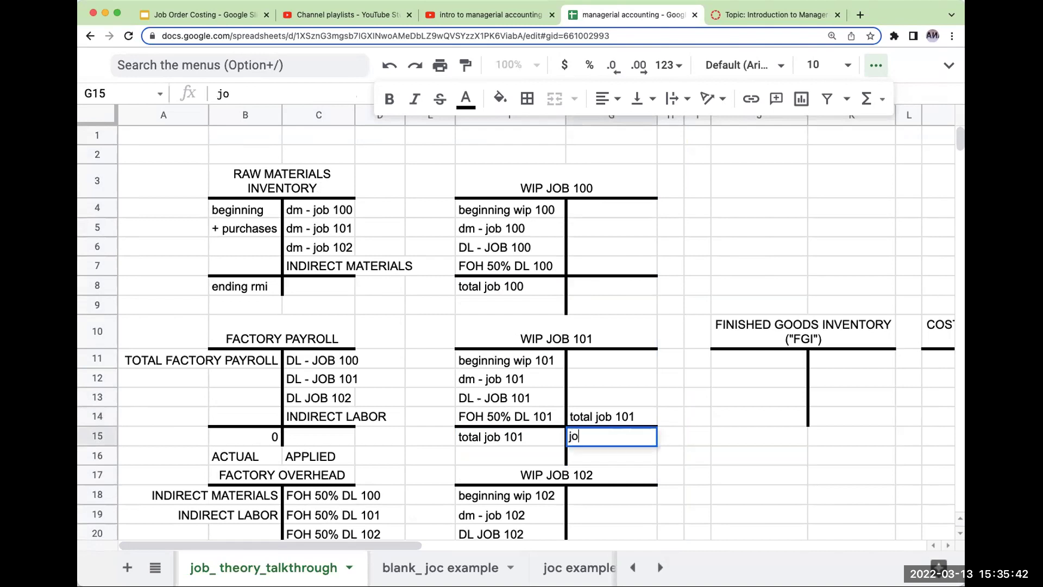
key(BackSpace)
key(BackSpace)
text(tot)
key(BackSpace)
text(tal job 101)
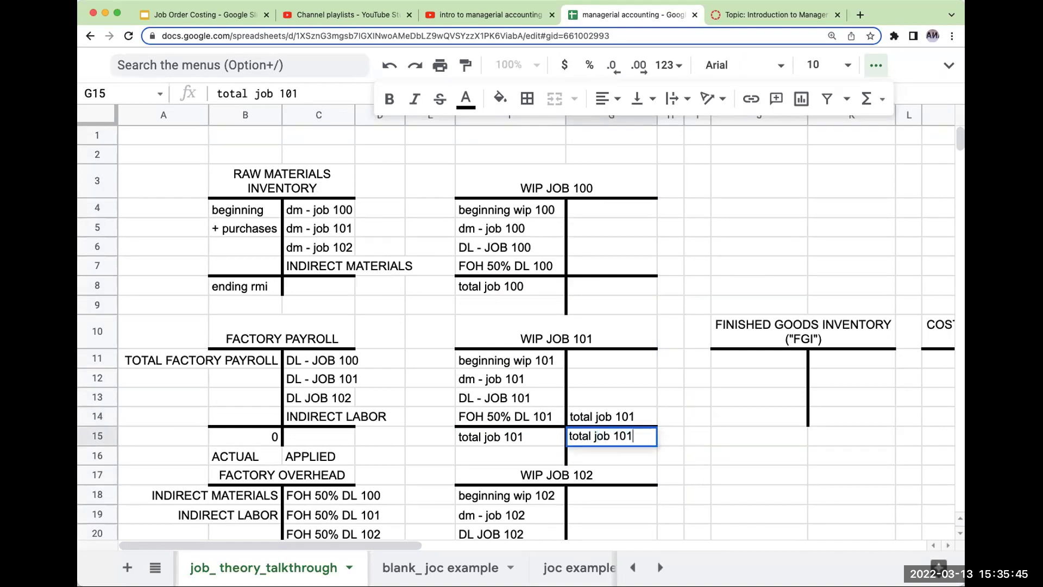
key(Return)
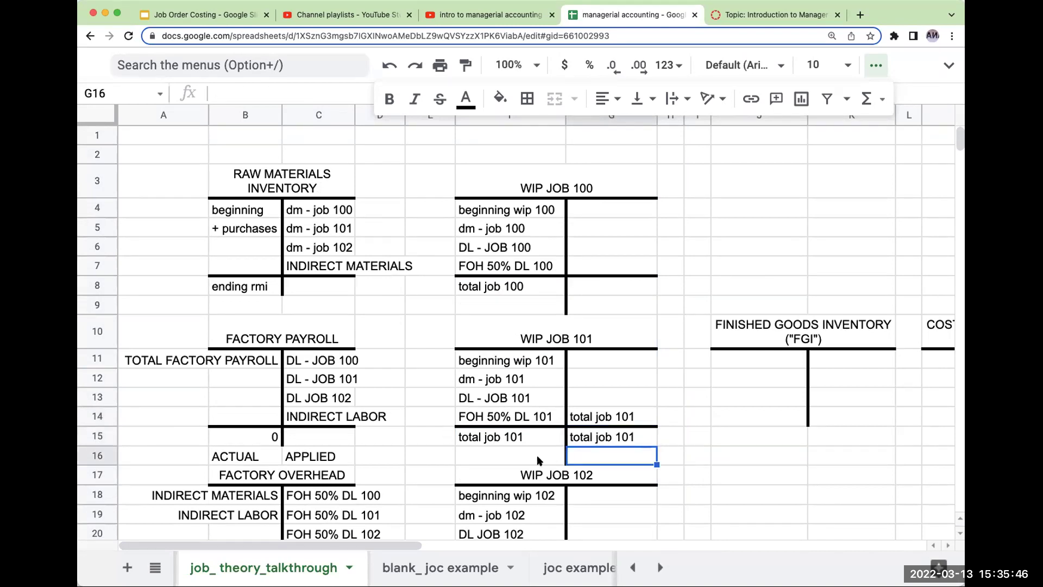
Add a top border across F16:G16 and enter the closing balance 0 in F16 for WIP Job 101.
click(558, 459)
drag(558, 459, 576, 458)
click(527, 98)
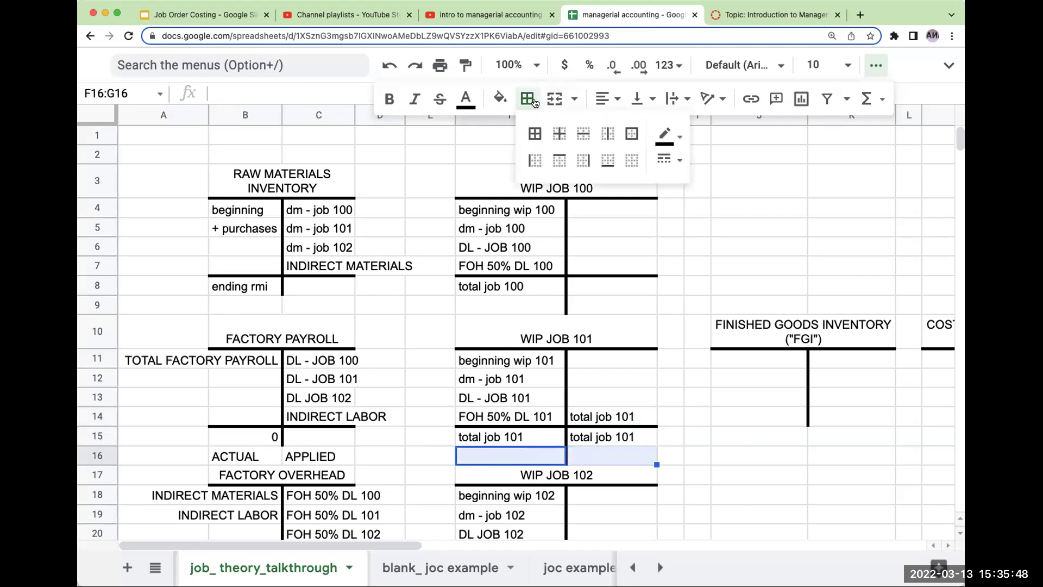
click(559, 159)
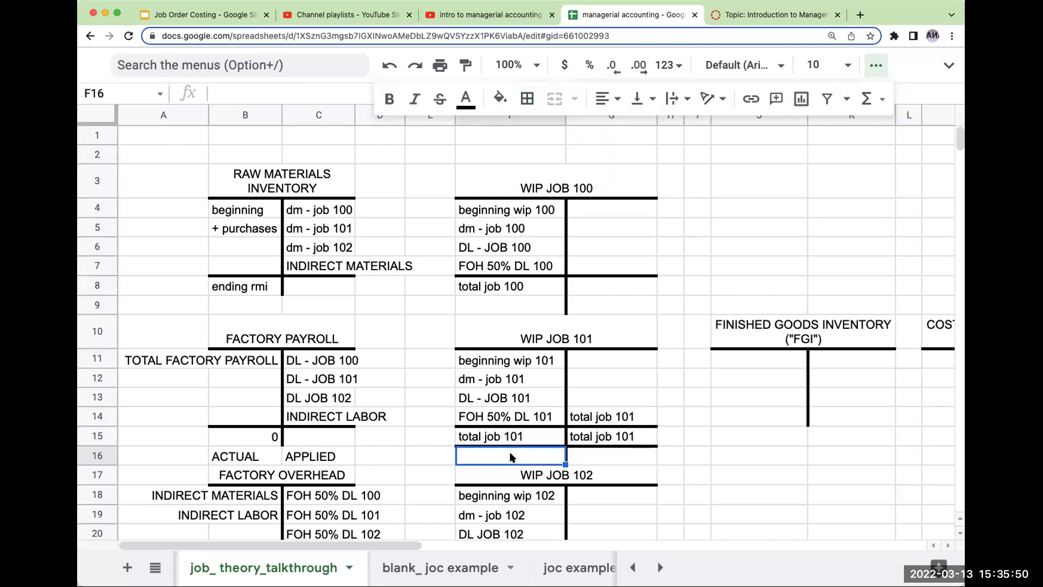
text(0)
key(Tab)
Link J12 on the debit side of Finished Goods Inventory to the job 101 credit entry with the formula =G14.
key(Up)
key(Up)
key(Right)
key(Right)
key(Up)
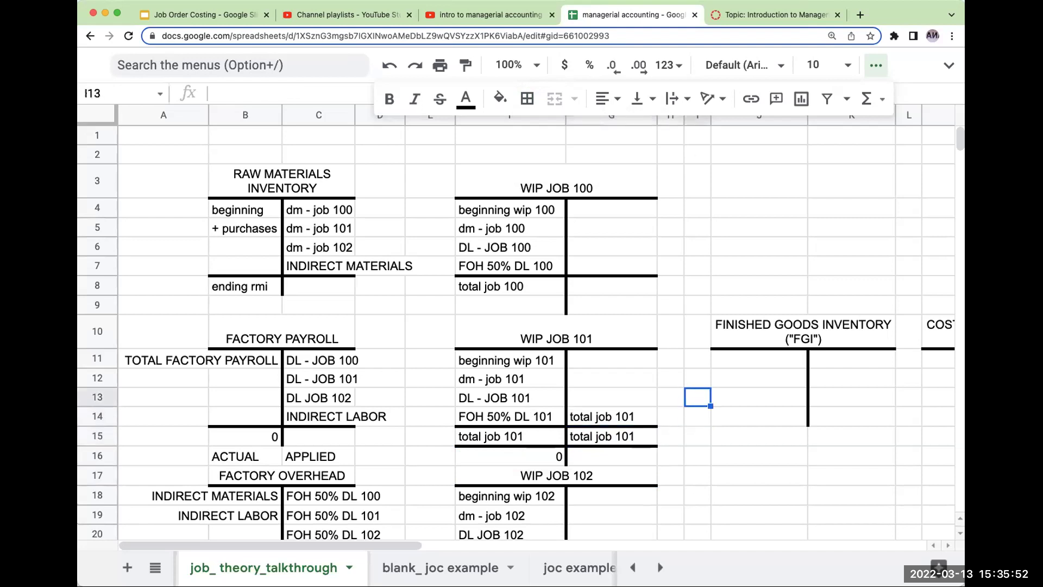
key(Right)
key(Up)
text(=)
key(Left)
key(Left)
key(Down)
key(Down)
key(Left)
key(Return)
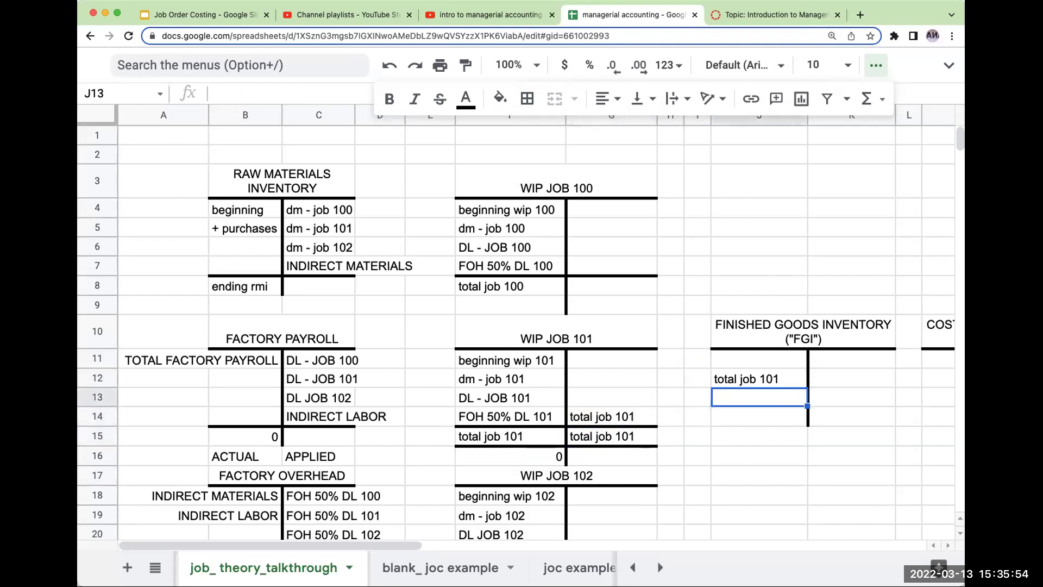
Extend the vertical centre line of the Finished Goods Inventory T-account down through row 15.
key(Down)
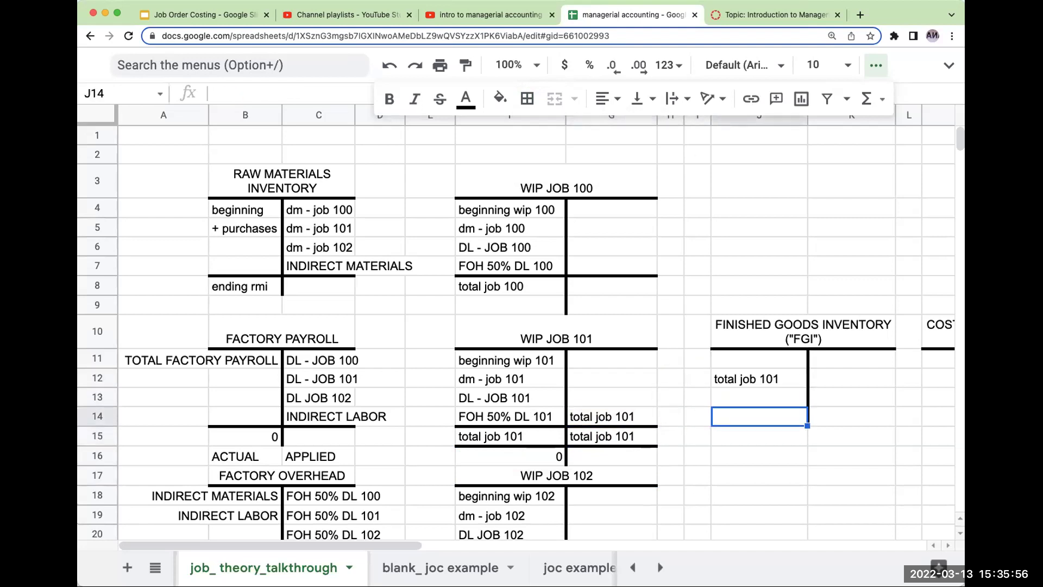
key(Down)
key(Down)
key(Up)
key(Up)
key(Up)
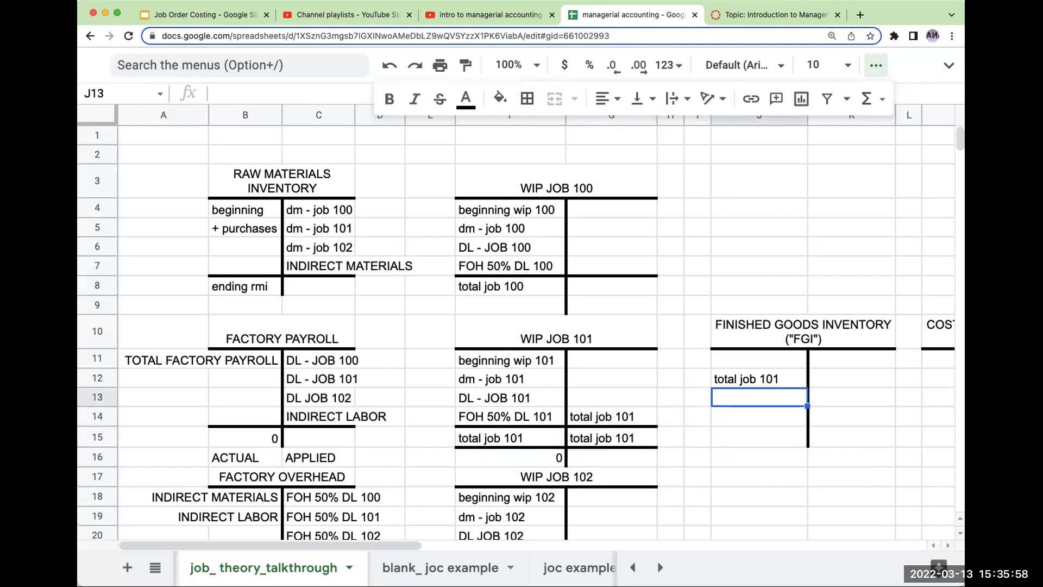
Examine the notes below the T-accounts for which jobs were completed and sold.
key(Right)
key(Left)
key(Down)
key(Down)
key(Down)
key(Down)
key(Down)
key(Down)
key(Down)
key(Down)
key(Down)
key(Down)
key(Down)
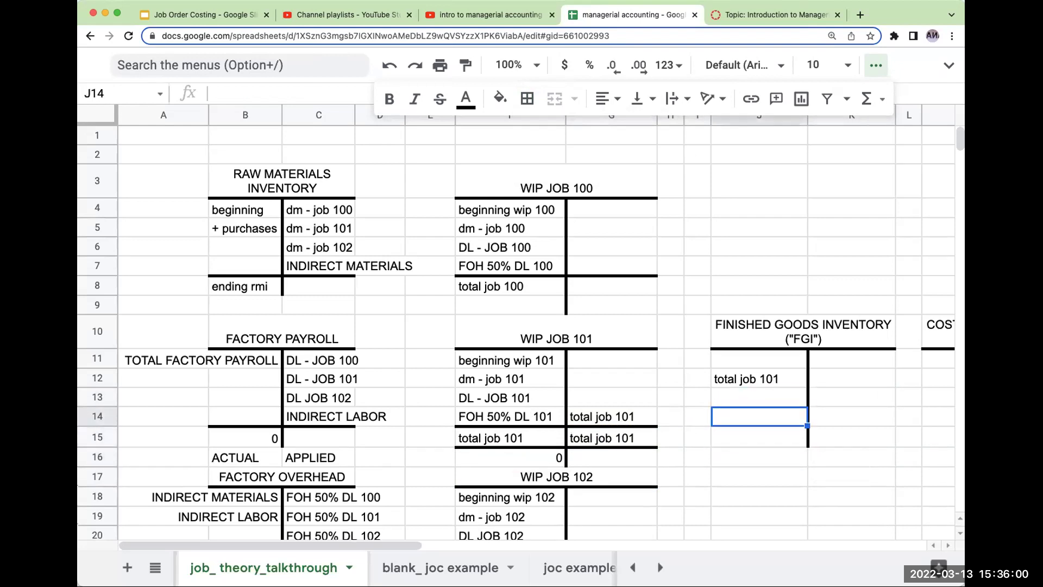
key(Down)
key(Down)
key(Down)
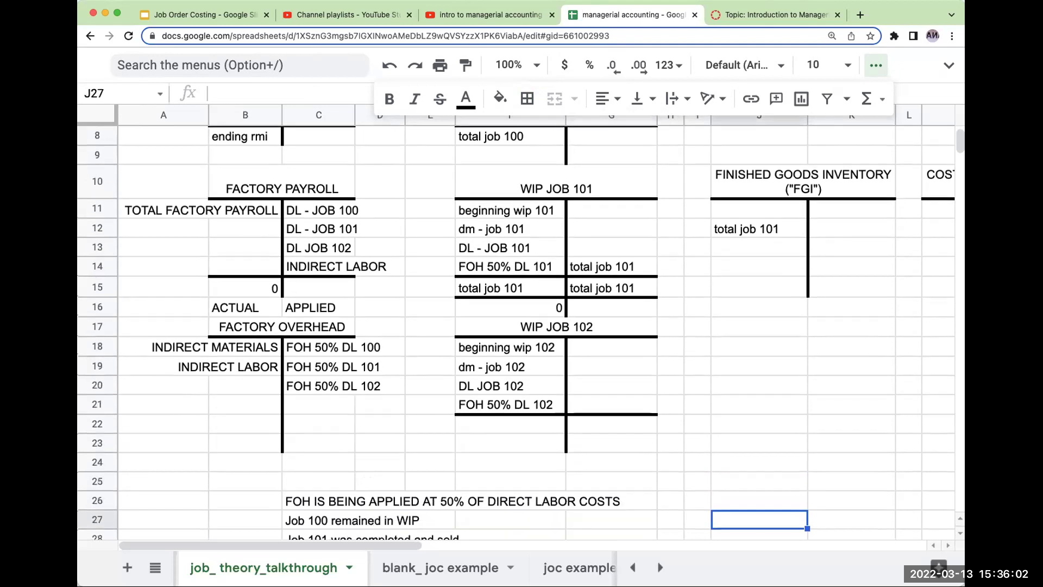
key(Up)
key(Left)
key(Left)
key(Left)
key(Left)
key(Down)
key(Down)
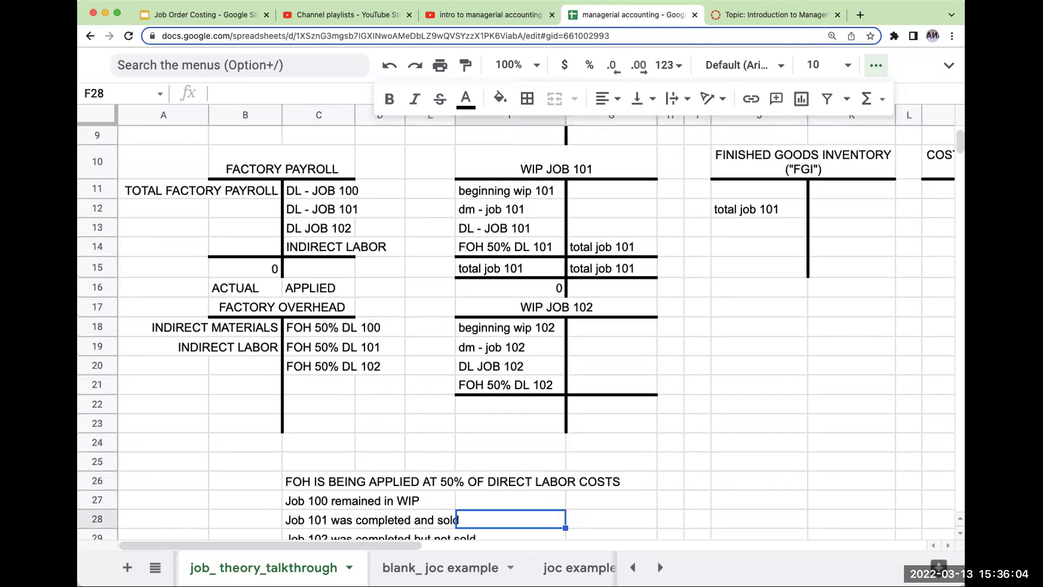
Extend the vertical centre line of the Cost of Goods Sold T-account down through row 15.
key(Up)
key(Right)
key(Up)
key(Up)
key(Up)
key(Up)
key(Up)
key(Up)
key(Up)
key(Right)
key(Right)
key(Up)
key(Up)
key(Right)
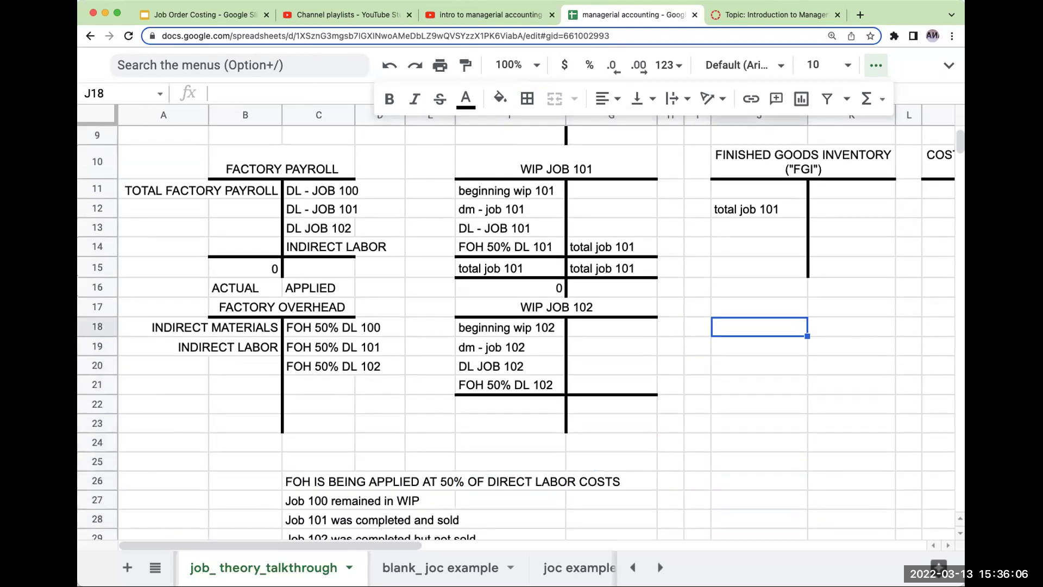
key(Up)
key(Right)
key(Right)
key(Up)
key(Up)
key(Up)
key(Up)
key(Down)
key(Right)
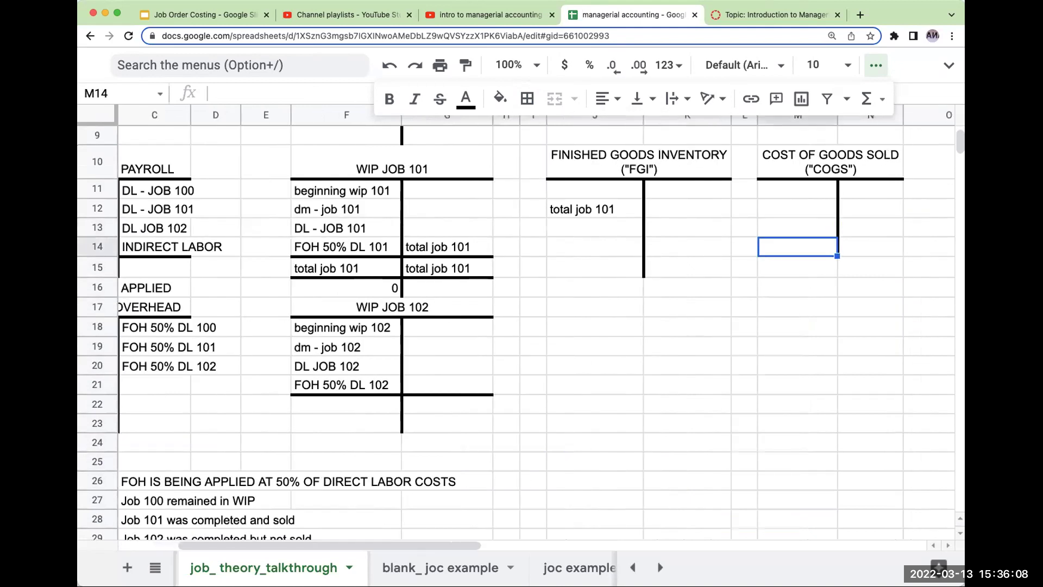
key(Down)
key(Down)
key(Up)
key(Up)
Link K12 on the credit side of Finished Goods Inventory to the job 101 debit with the formula =J12.
key(Left)
key(Left)
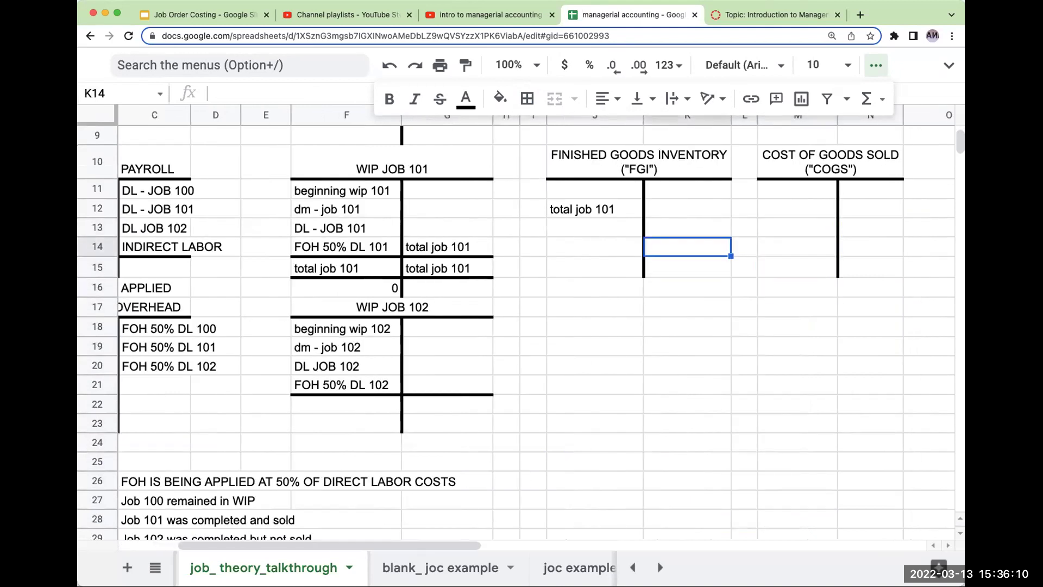
key(Up)
key(Up)
key(Left)
key(Right)
text(+)
key(Left)
key(Return)
Link M12 on the debit side of Cost of Goods Sold to the job 101 credit in K12, and check both linked cells.
key(Up)
key(Right)
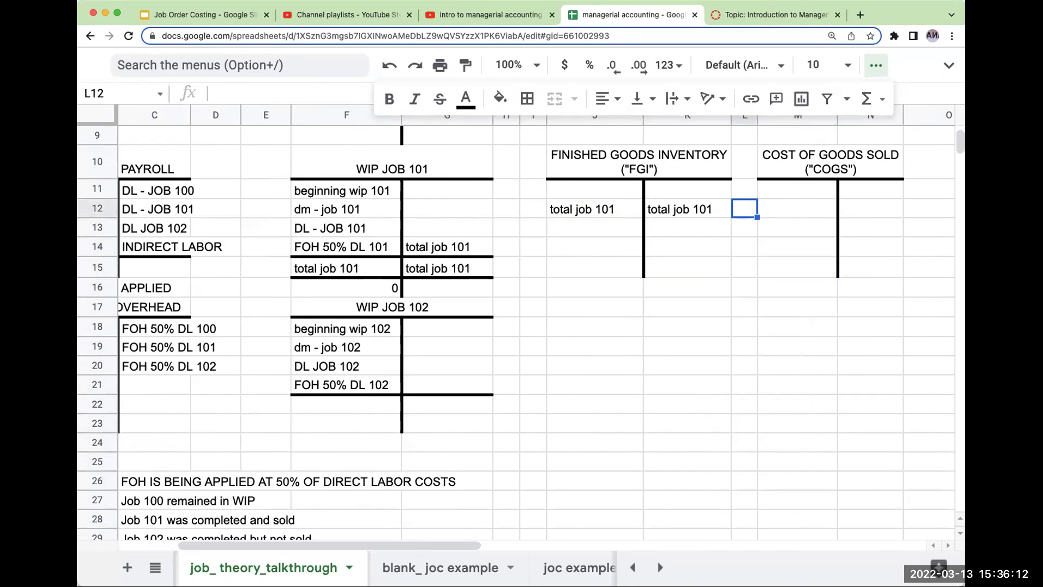
key(Right)
key(Down)
key(Up)
text(+)
key(Left)
key(Left)
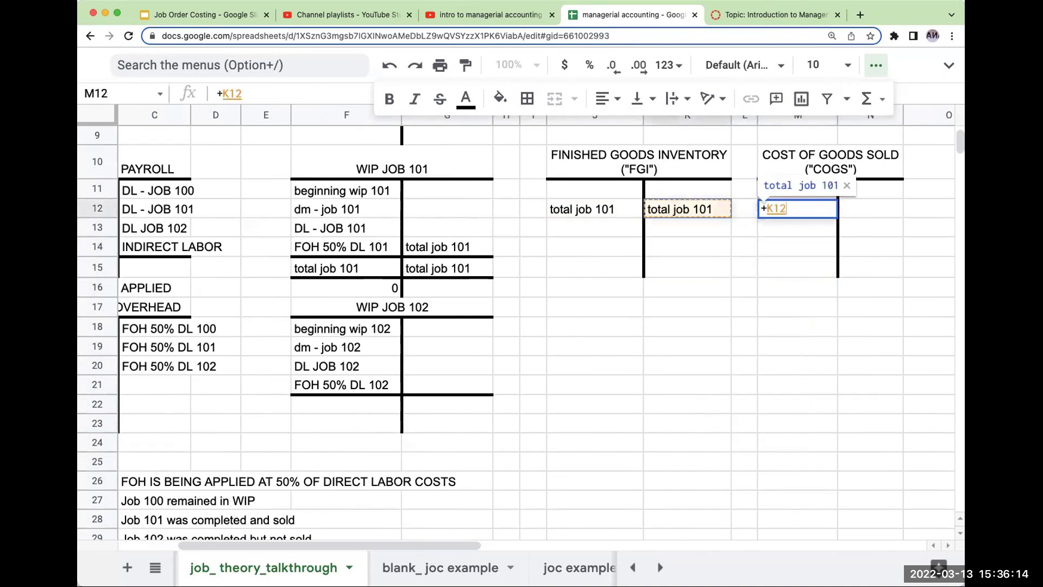
key(Return)
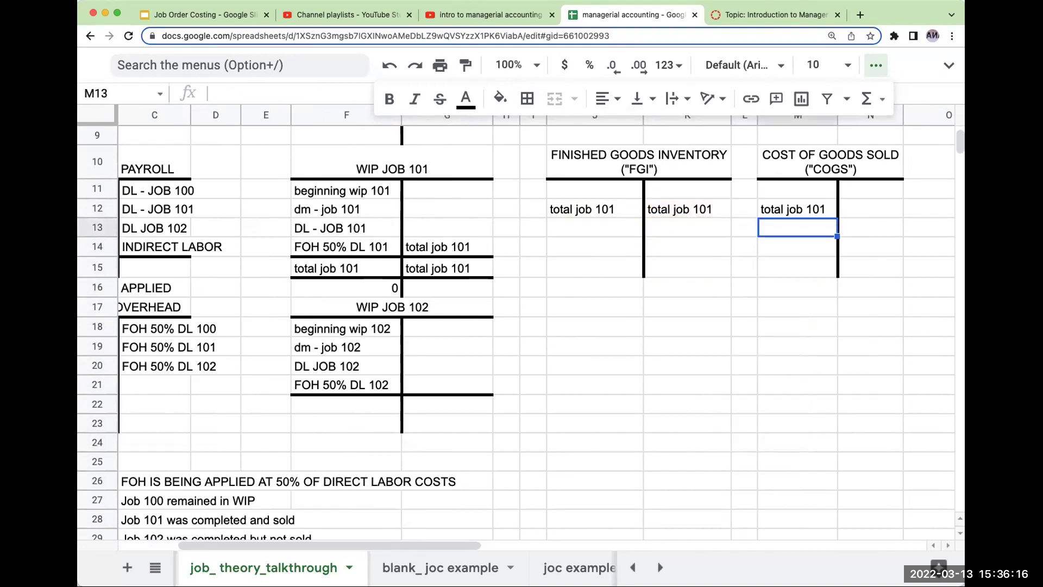
click(692, 214)
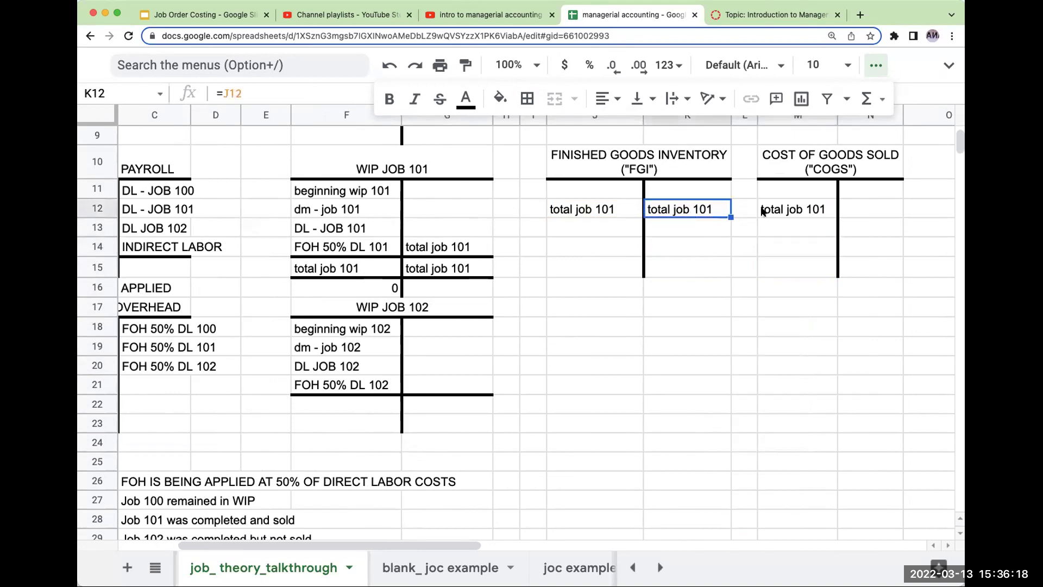
click(763, 212)
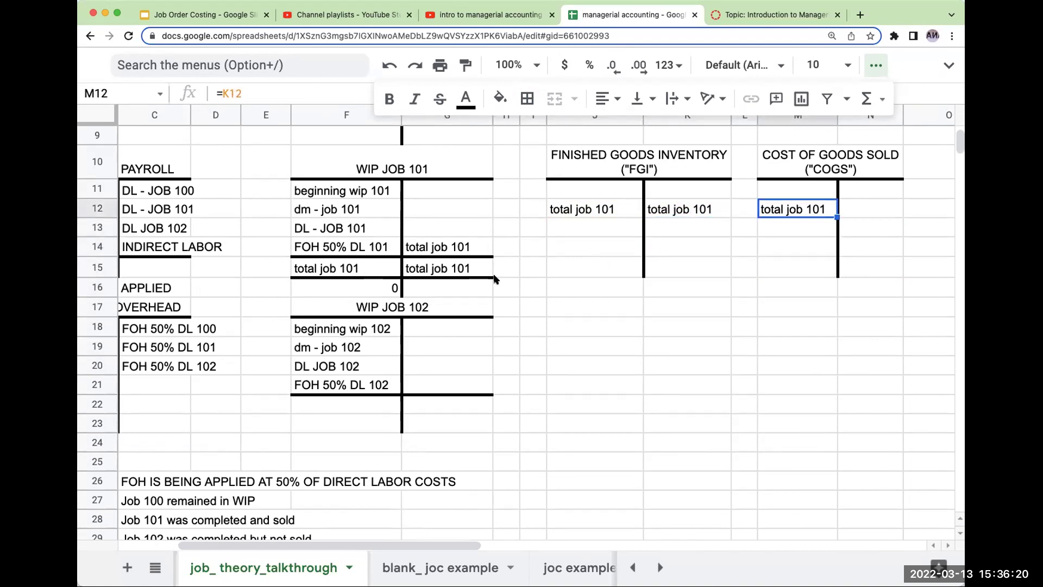
Enter "total job 102" in F22 below the debit entries of WIP Job 102.
click(389, 411)
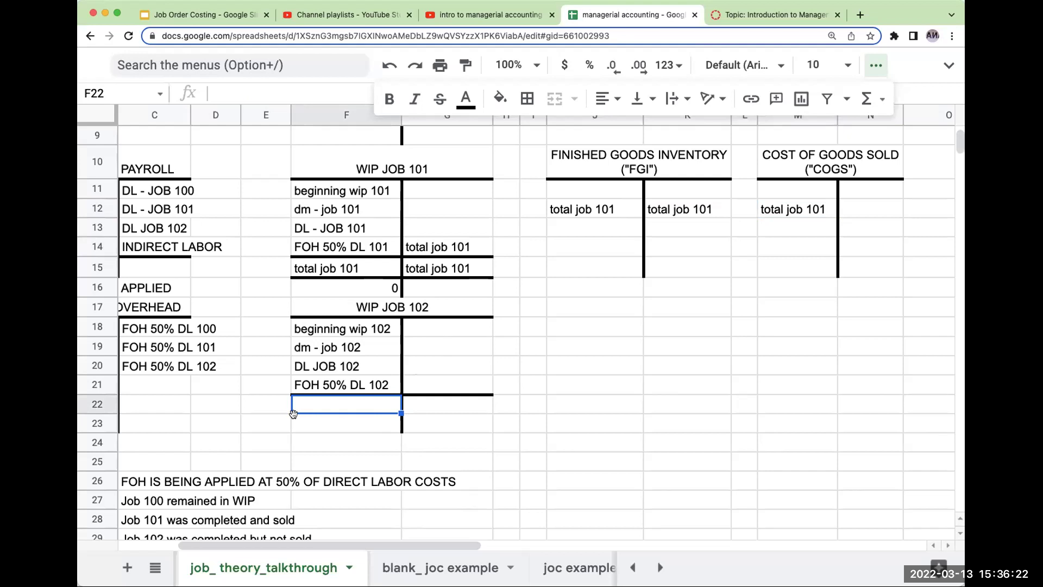
scroll(389, 412, down, 2)
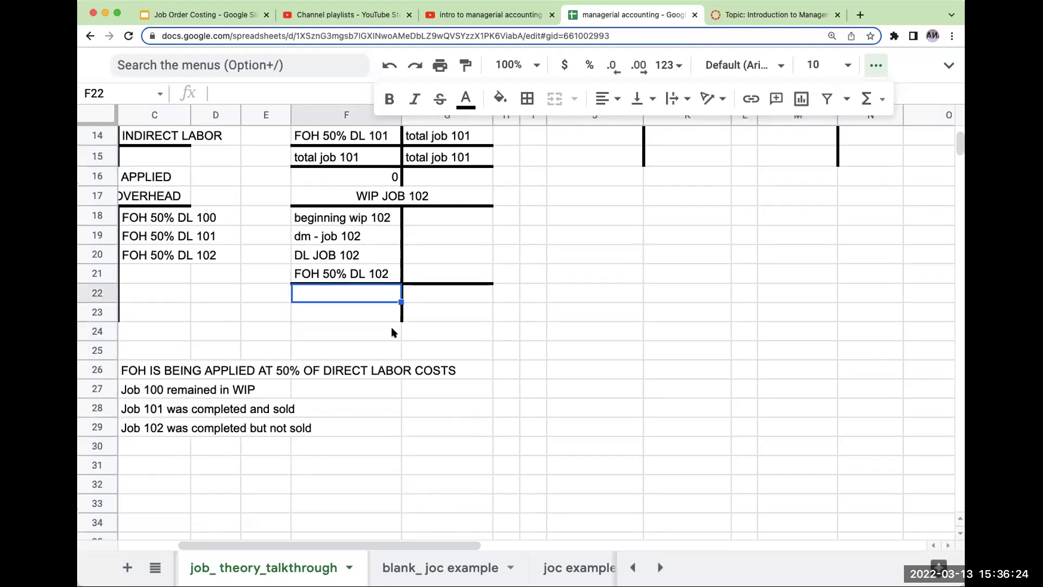
scroll(410, 343, up, 2)
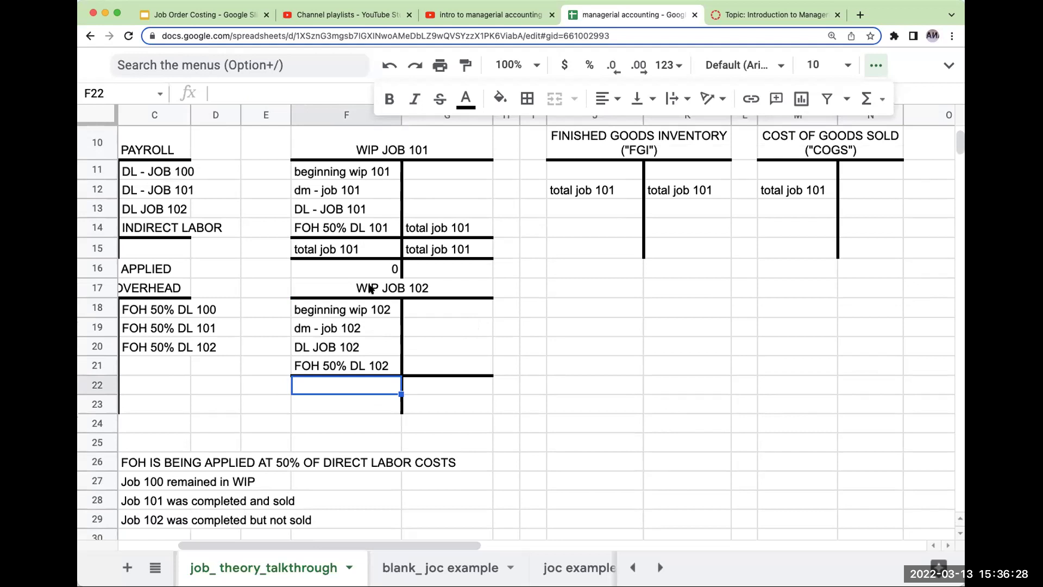
text(total job 102)
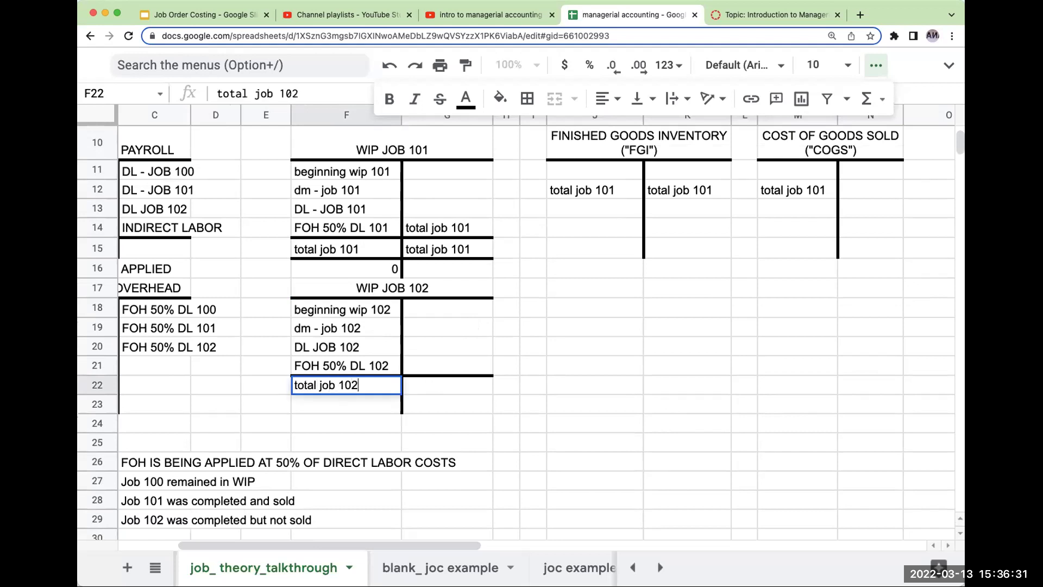
key(Return)
Enter "total job 102" in G21 on the credit side of WIP Job 102.
click(448, 365)
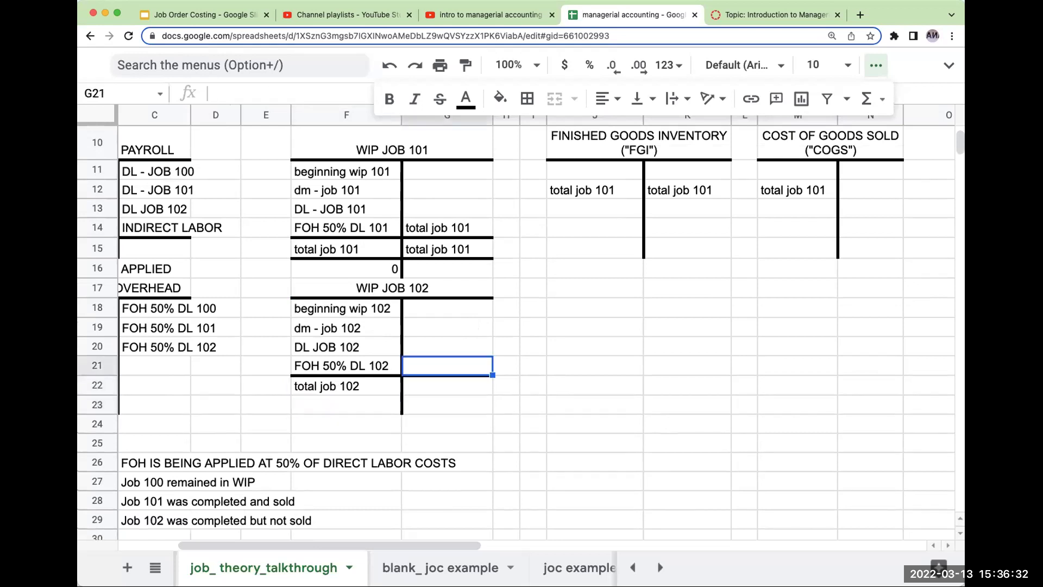
text(total job)
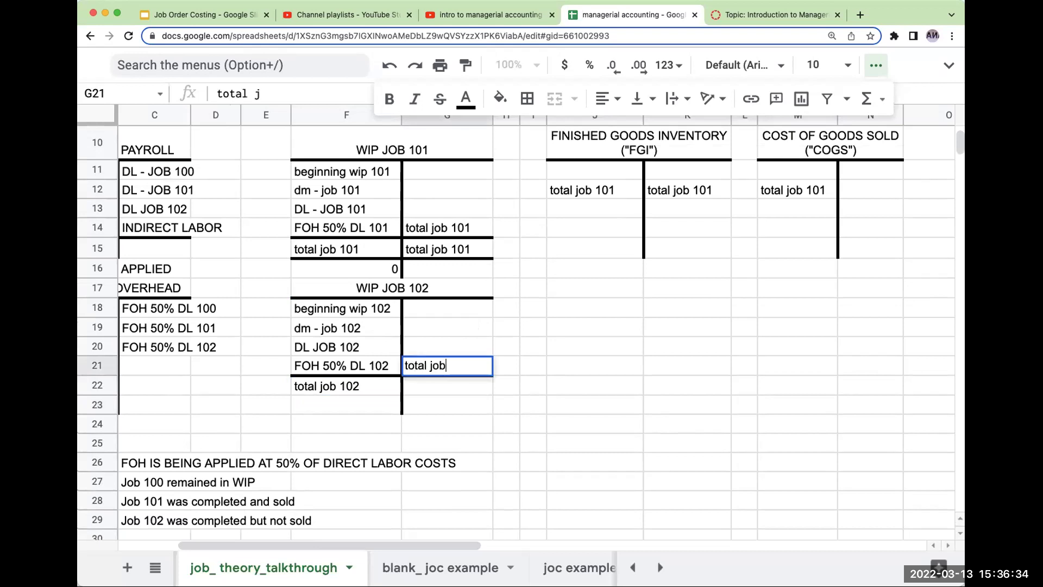
text( 102)
key(Return)
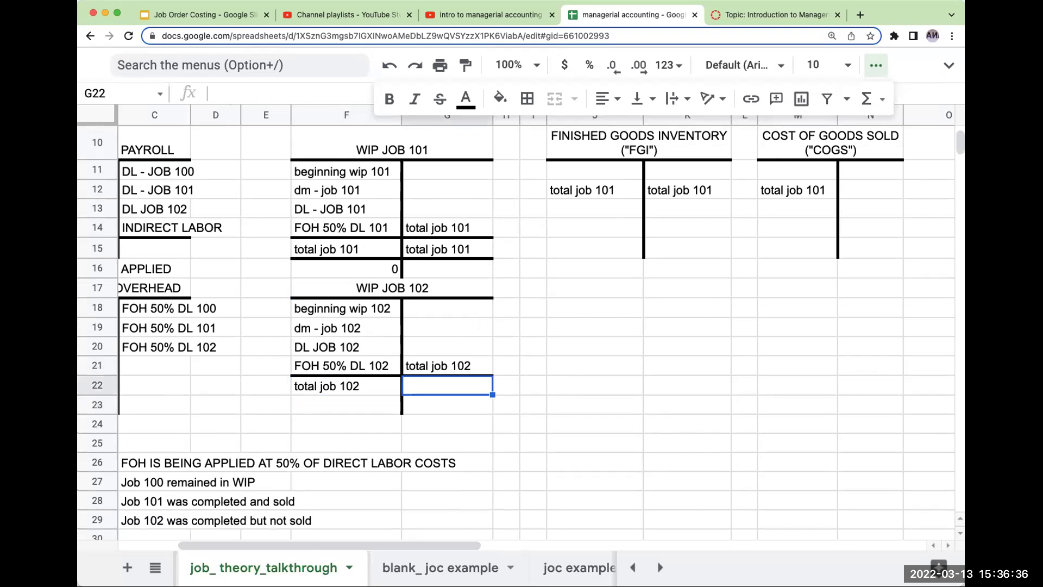
Enter "total job 102" in G22 on the credit side of WIP Job 102 and a balance of 0 in F23.
text(total job 102)
key(Return)
key(Left)
key(ctrl+v)
key(Return)
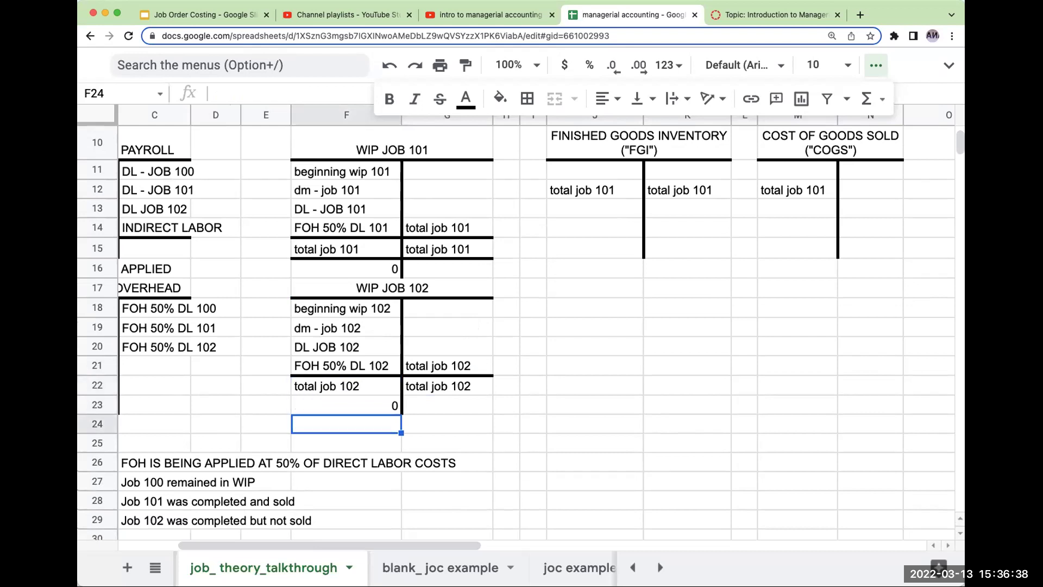
Add a top border across F23:G23 to separate the WIP Job 102 totals from the balance.
drag(383, 401, 447, 404)
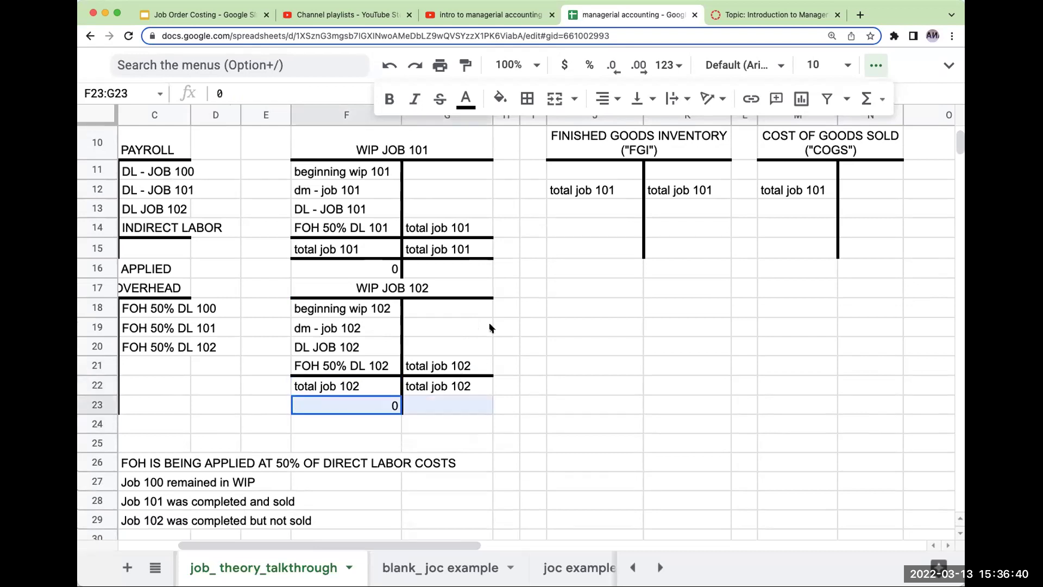
click(527, 98)
click(562, 162)
click(580, 324)
click(377, 406)
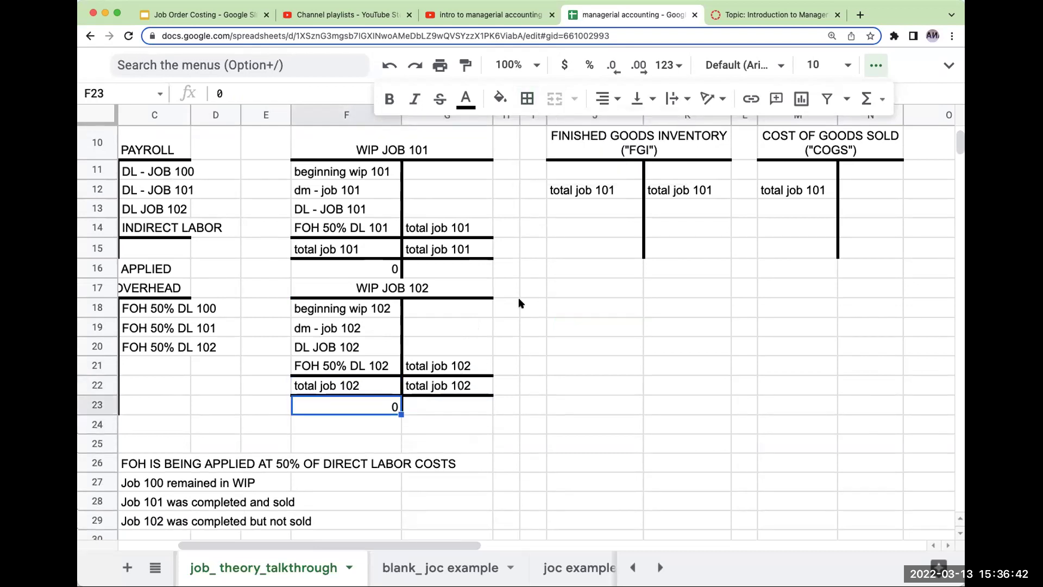
Enter "total job 102" in J13 on the debit side of Finished Goods Inventory.
click(604, 213)
text(total job 10)
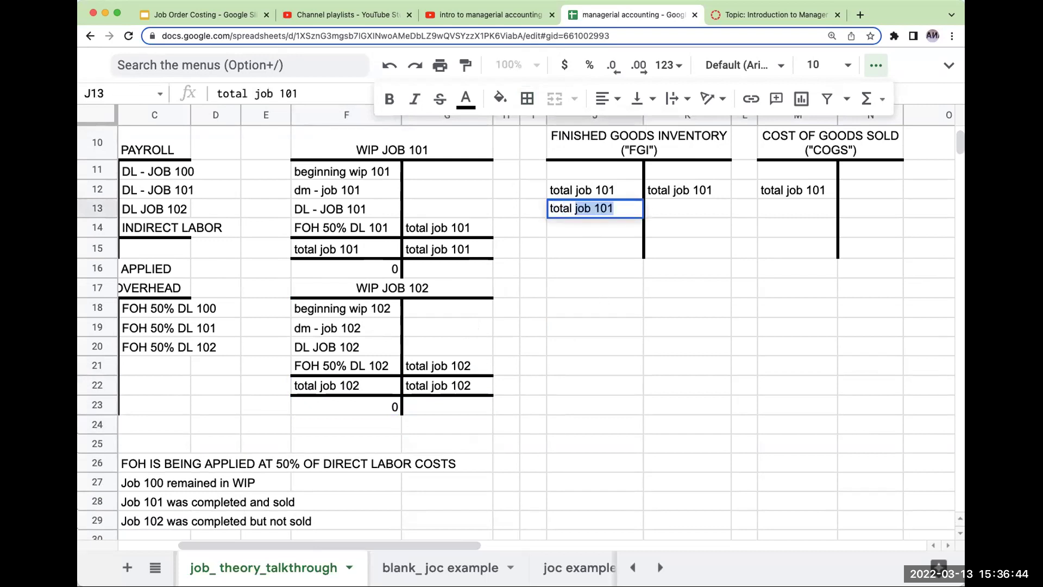
text(2)
key(Return)
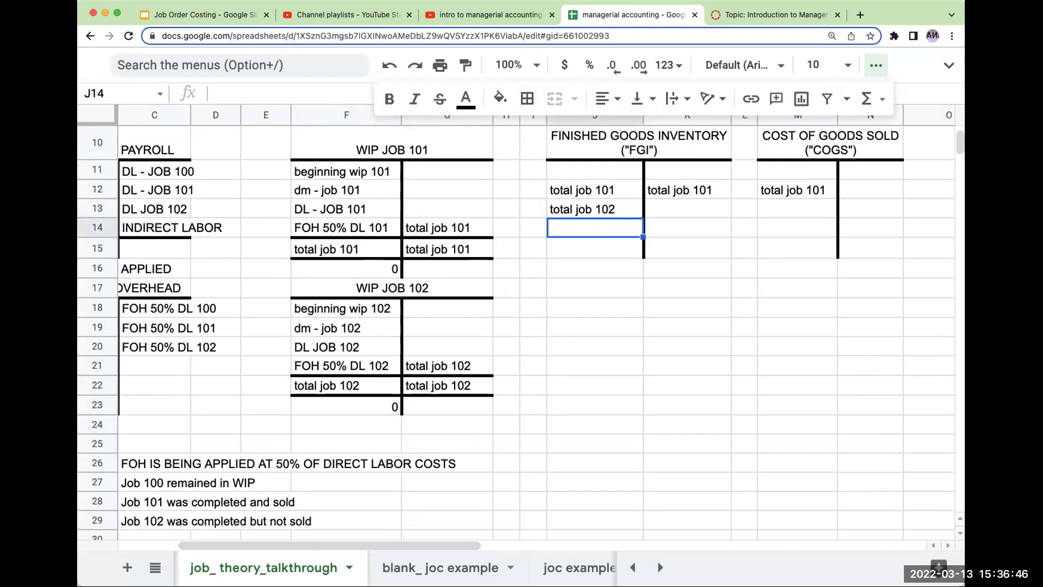
Undo the job 102 entry in Finished Goods Inventory and restore it.
key(super+z)
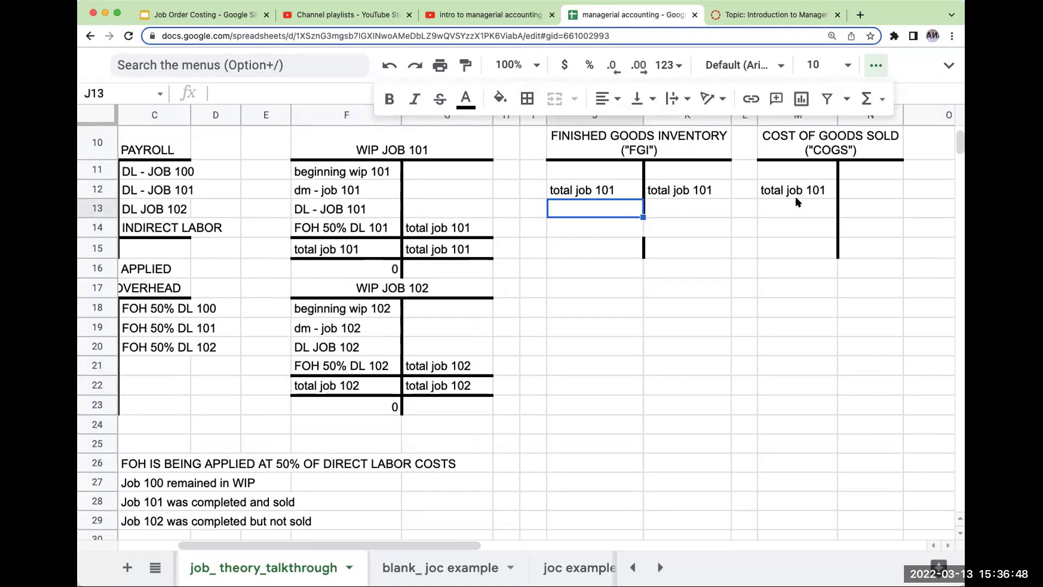
click(627, 332)
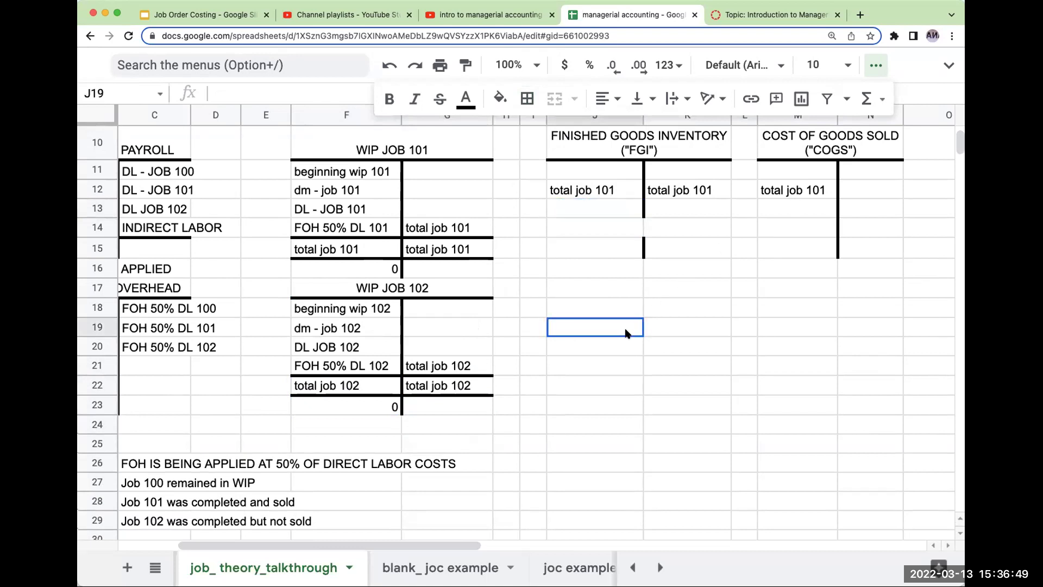
click(414, 65)
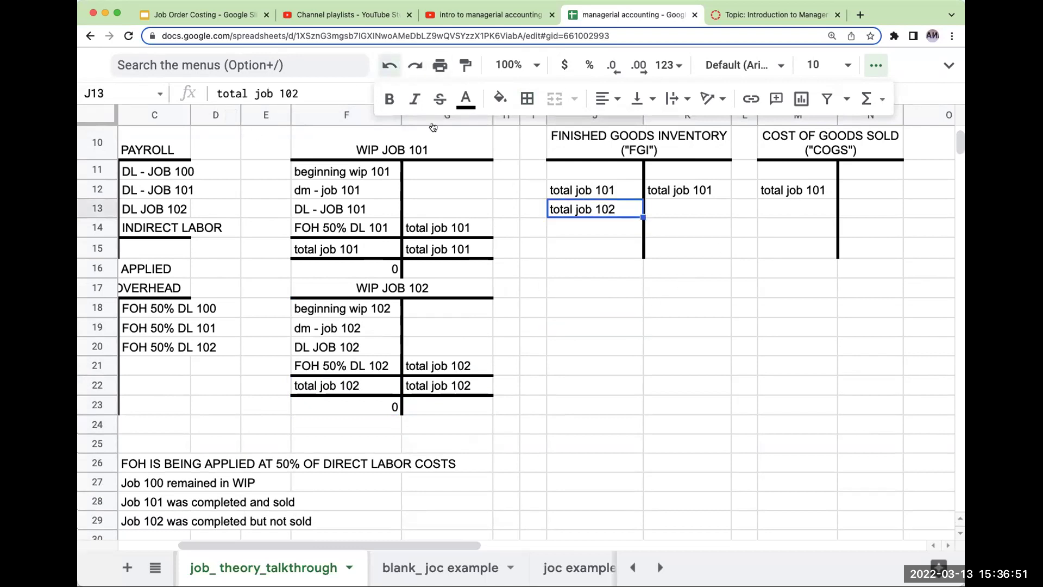
Check the job 102 status note in row 29 against the entries in K12 and M12.
click(272, 523)
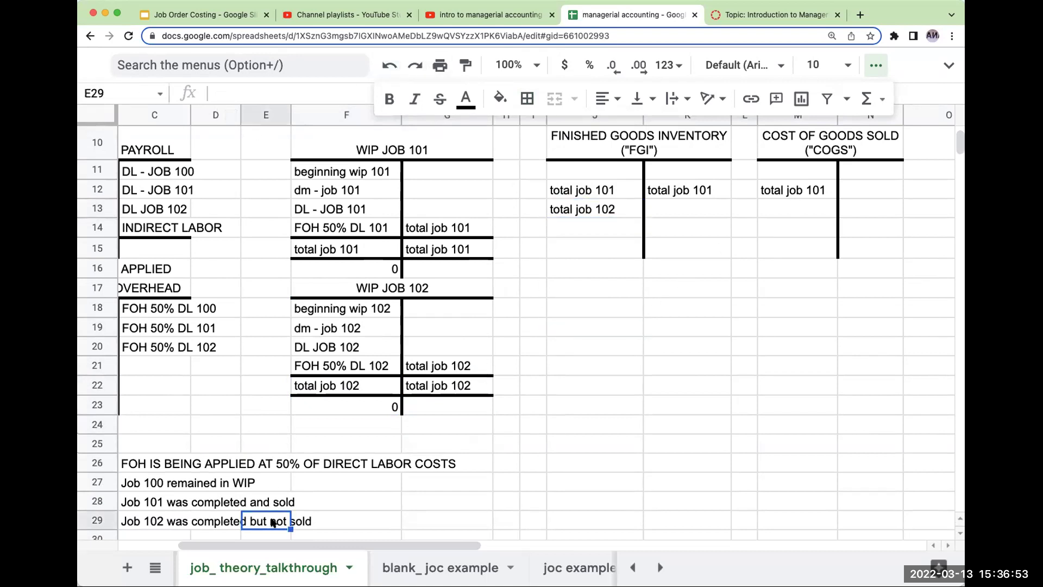
click(698, 197)
click(798, 194)
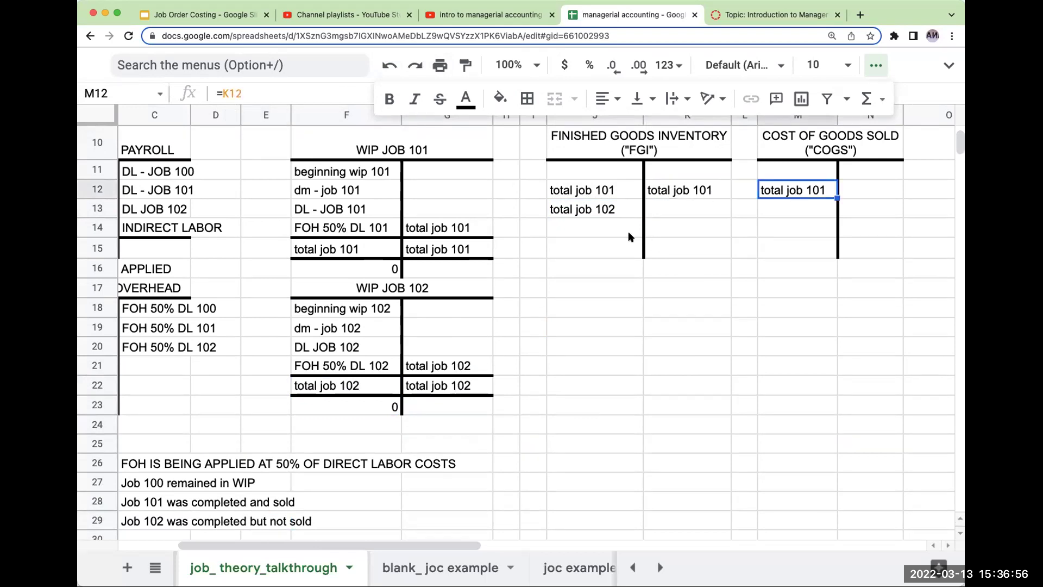
Add a top border across J14:K14 in Finished Goods Inventory and across M14:N14 in Cost of Goods Sold.
drag(631, 233, 680, 227)
click(526, 98)
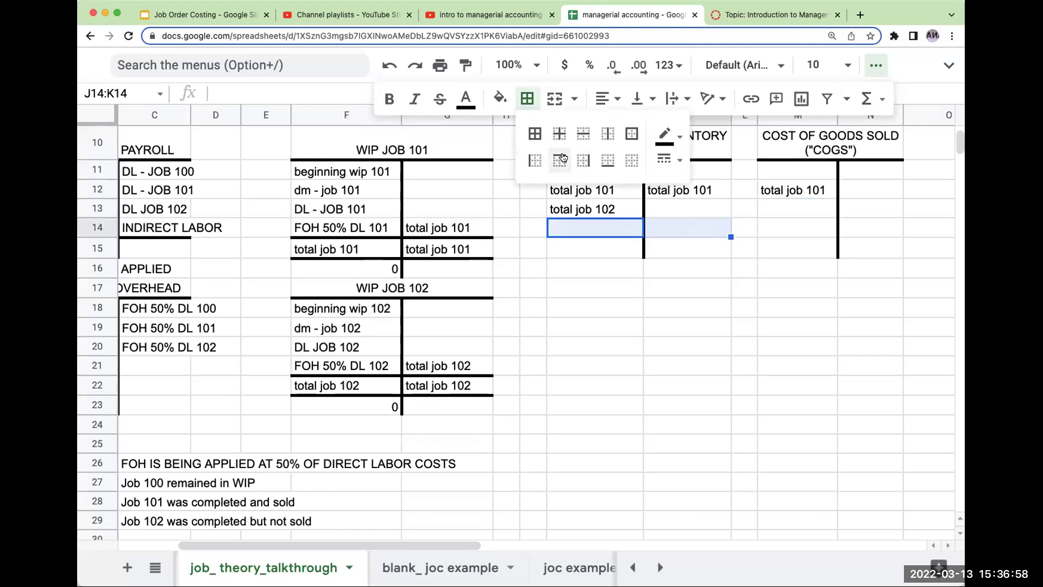
click(560, 161)
drag(804, 226, 852, 226)
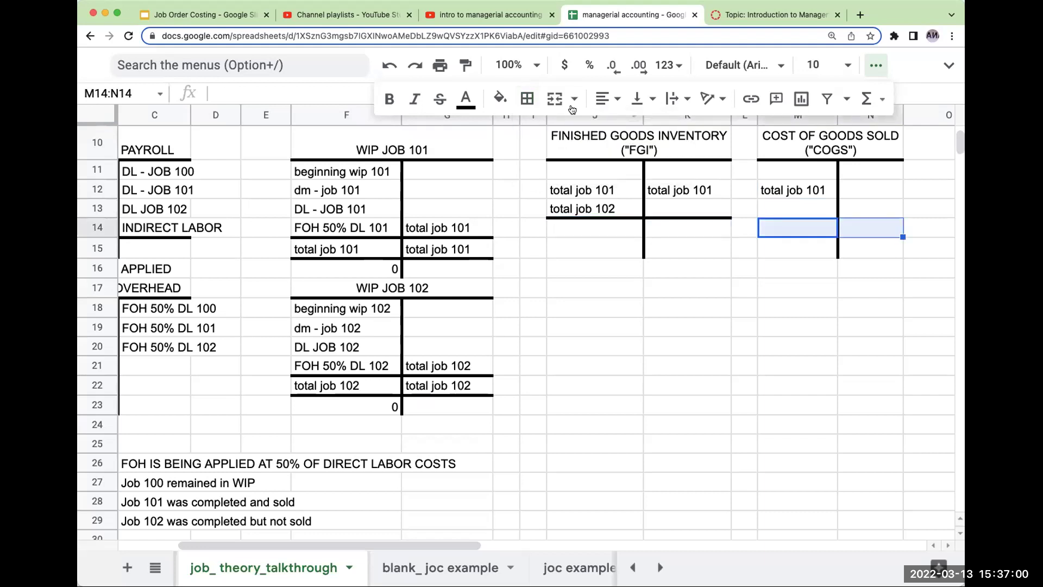
click(525, 98)
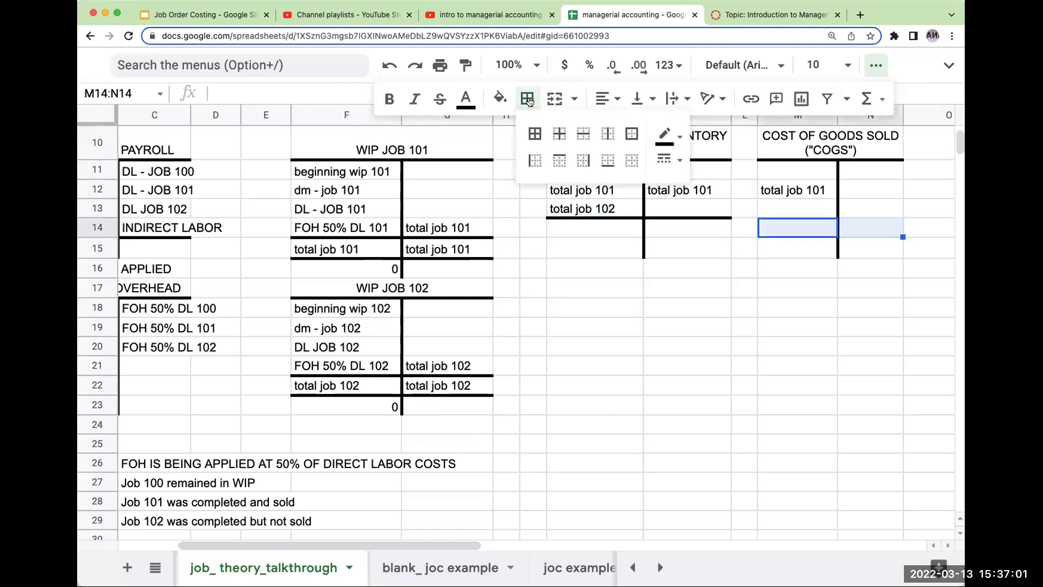
click(560, 161)
Link M14, below the Cost of Goods Sold total line, to the job 101 debit in M12.
click(820, 208)
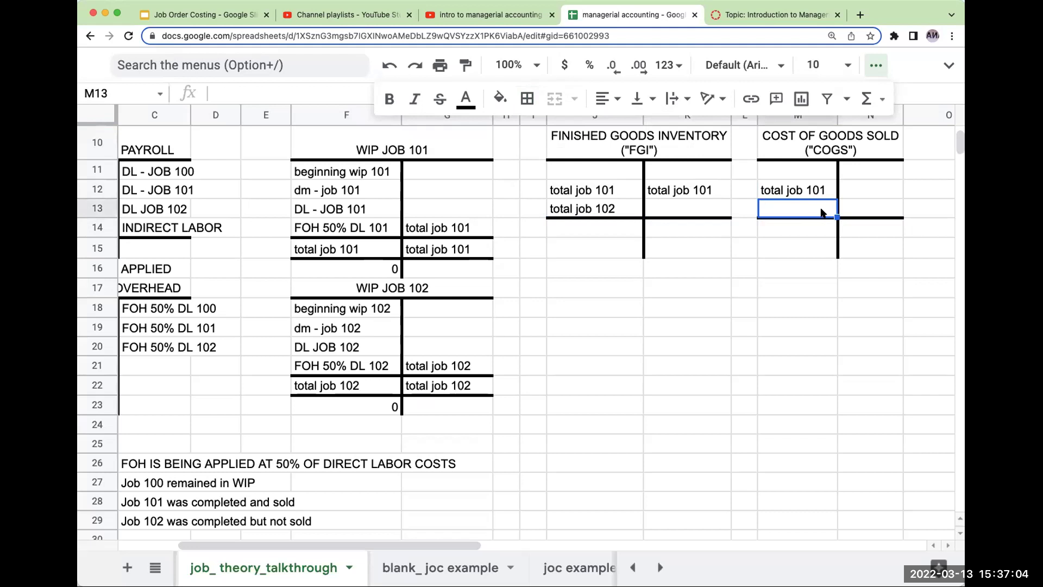
key(Down)
key(Down)
text(+)
key(Escape)
key(Up)
text(+)
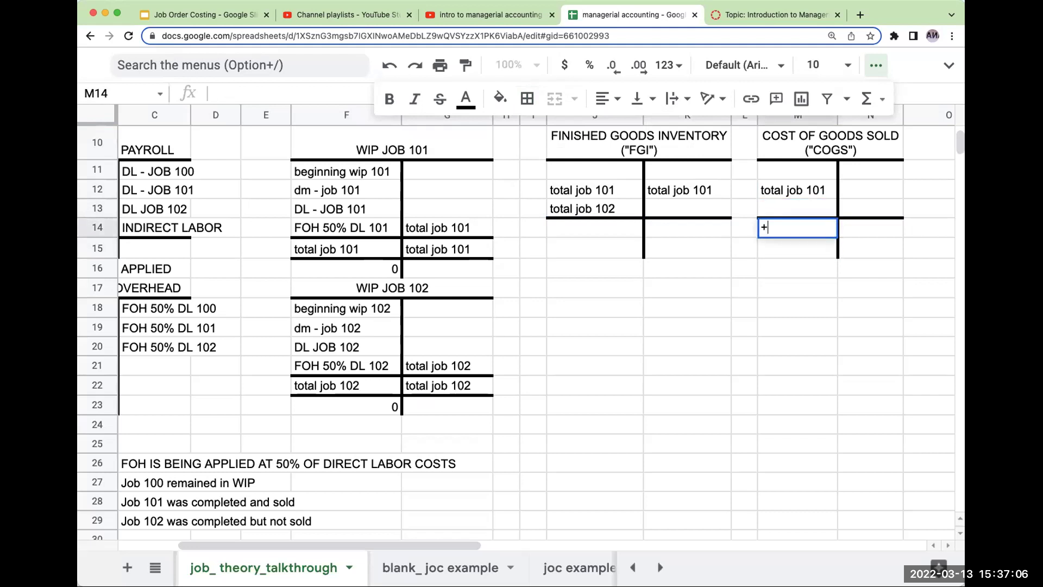
key(Up)
key(Up)
key(Return)
Copy the bordered blank cell M15 to M16 and M17 to extend the Cost of Goods Sold T-account's vertical line.
key(ctrl+c)
key(Down)
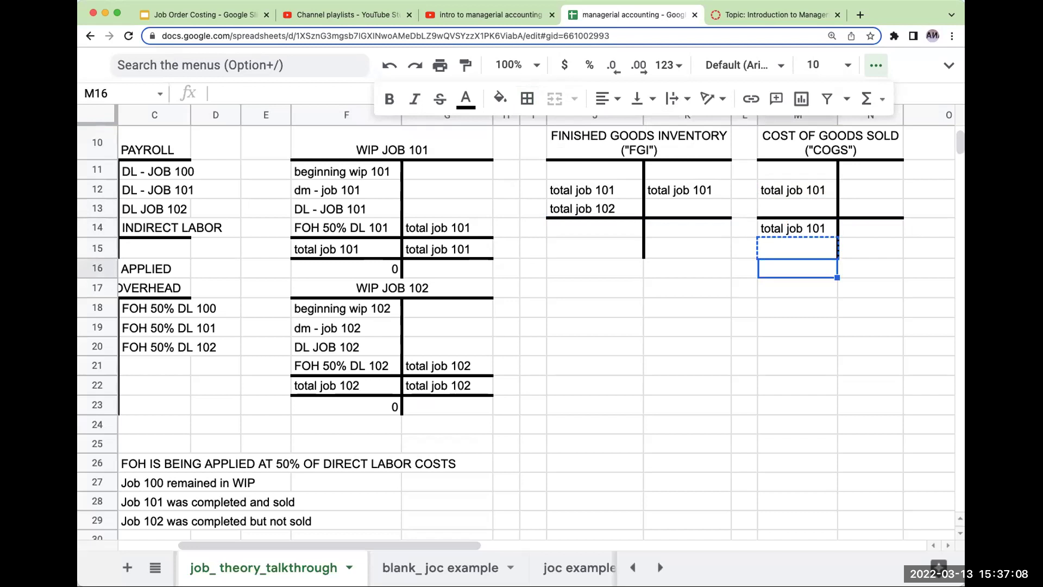
key(Down)
key(Up)
key(ctrl+v)
key(Down)
key(ctrl+v)
Link J14, below the Finished Goods Inventory total line, to the job 102 debit with the formula =J13.
click(687, 269)
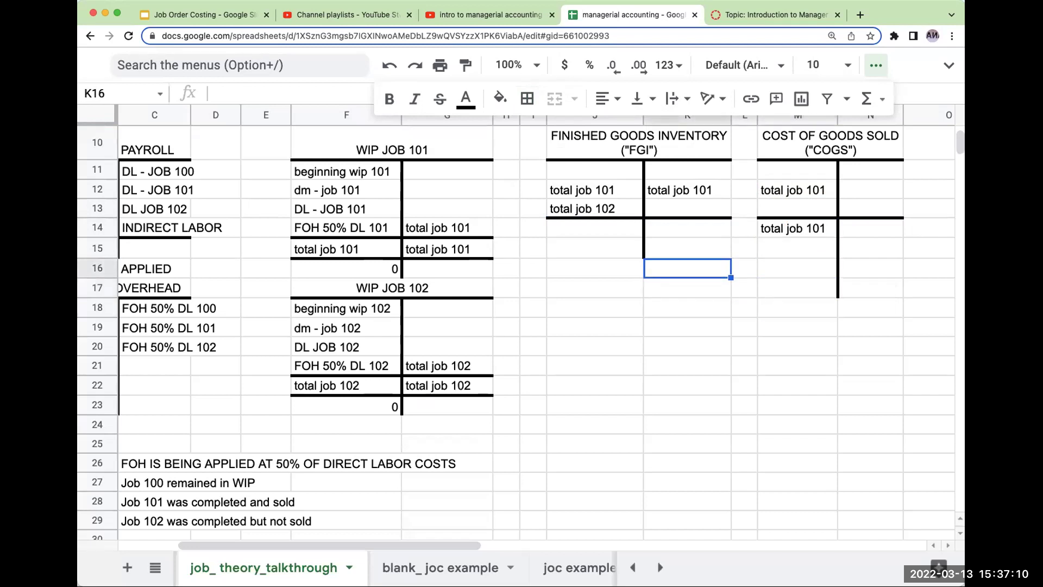
click(595, 248)
key(Up)
text(+)
key(Up)
key(Return)
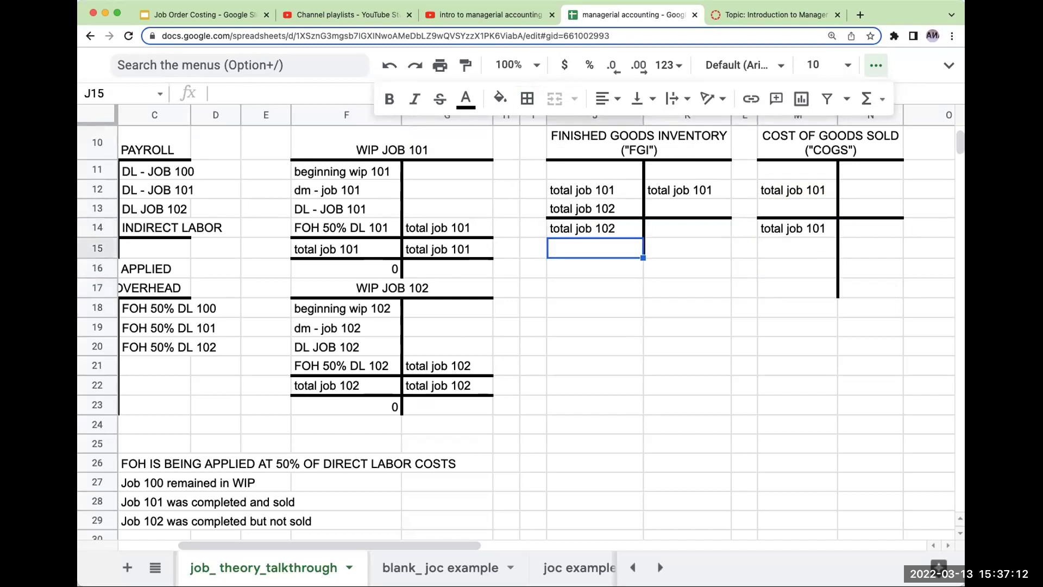
click(595, 228)
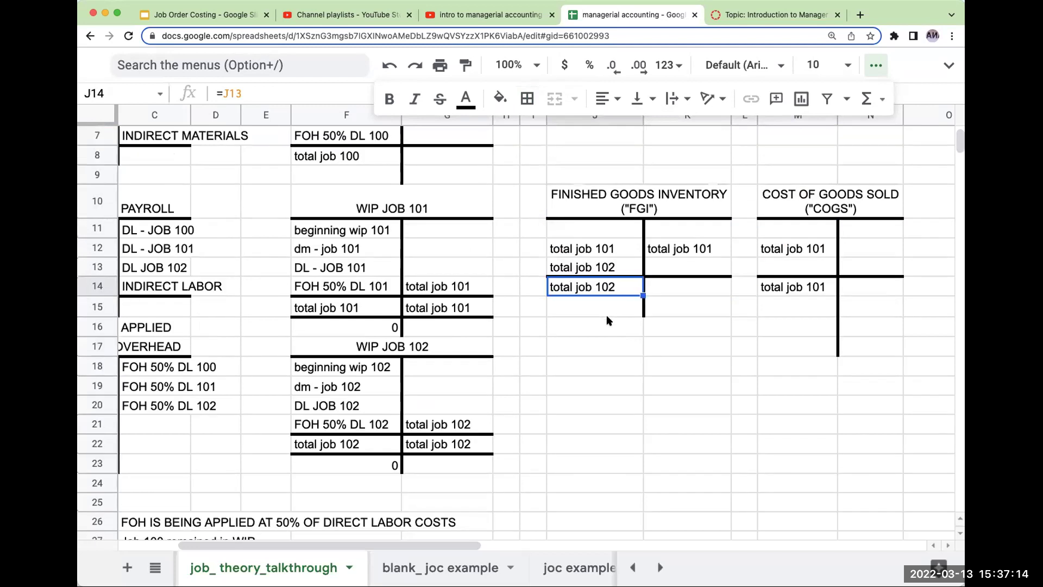
Review the WIP, Finished Goods Inventory and Cost of Goods Sold T-accounts against the job status notes.
scroll(607, 315, up, 3)
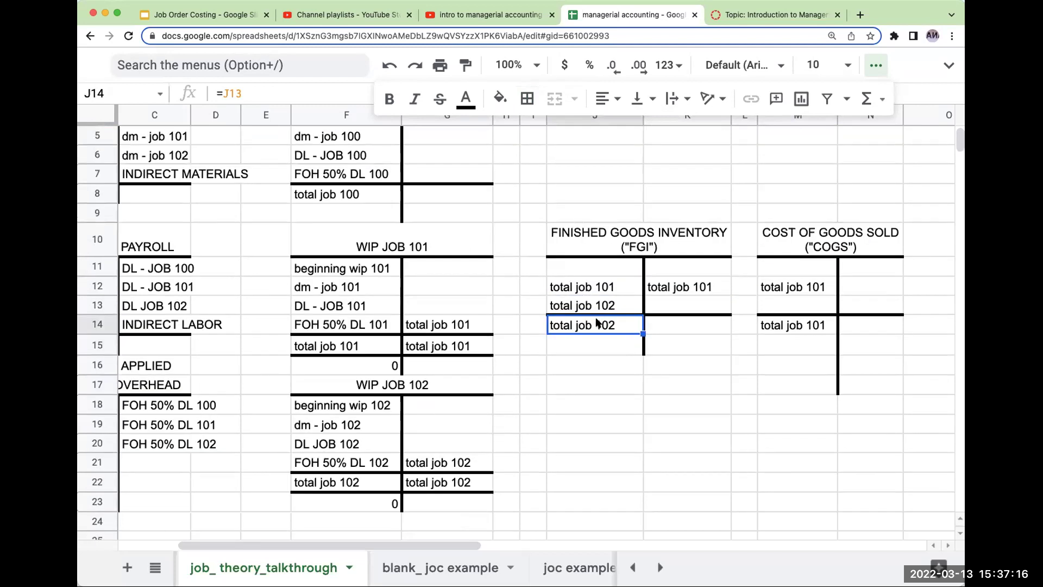
scroll(598, 325, up, 2)
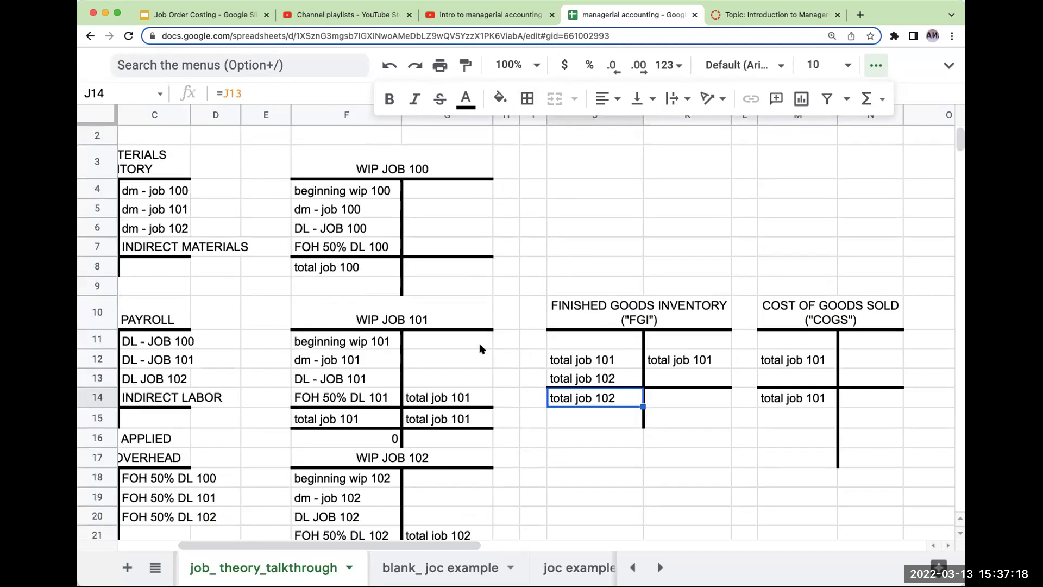
scroll(413, 361, down, 4)
scroll(329, 352, down, 2)
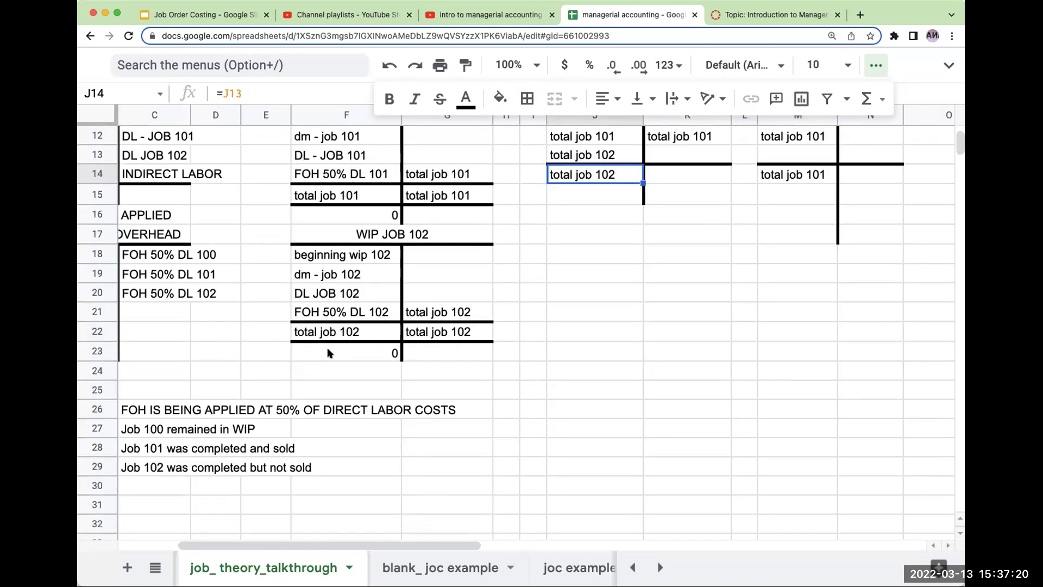
scroll(496, 340, up, 1)
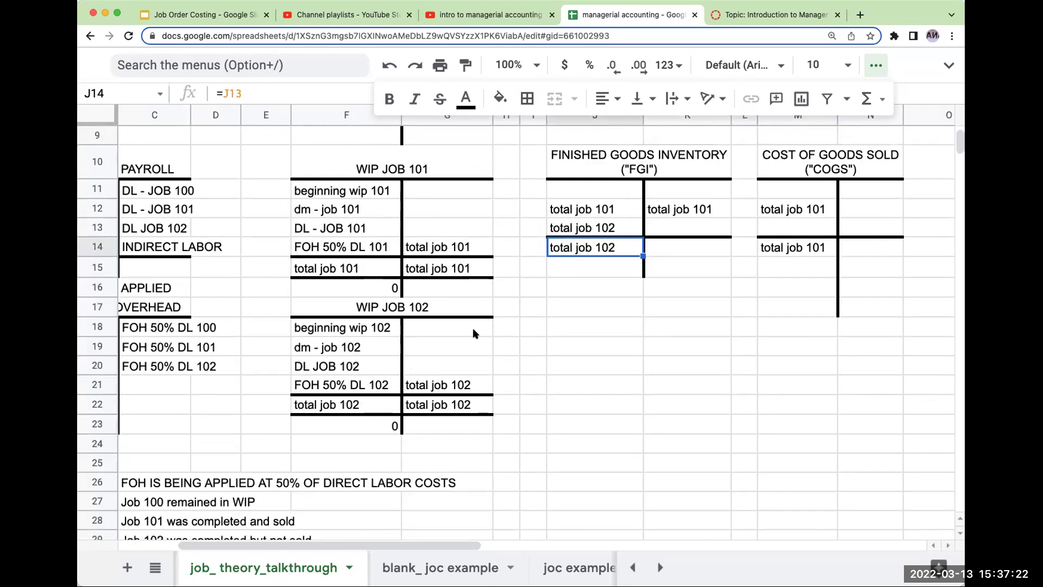
scroll(472, 327, down, 1)
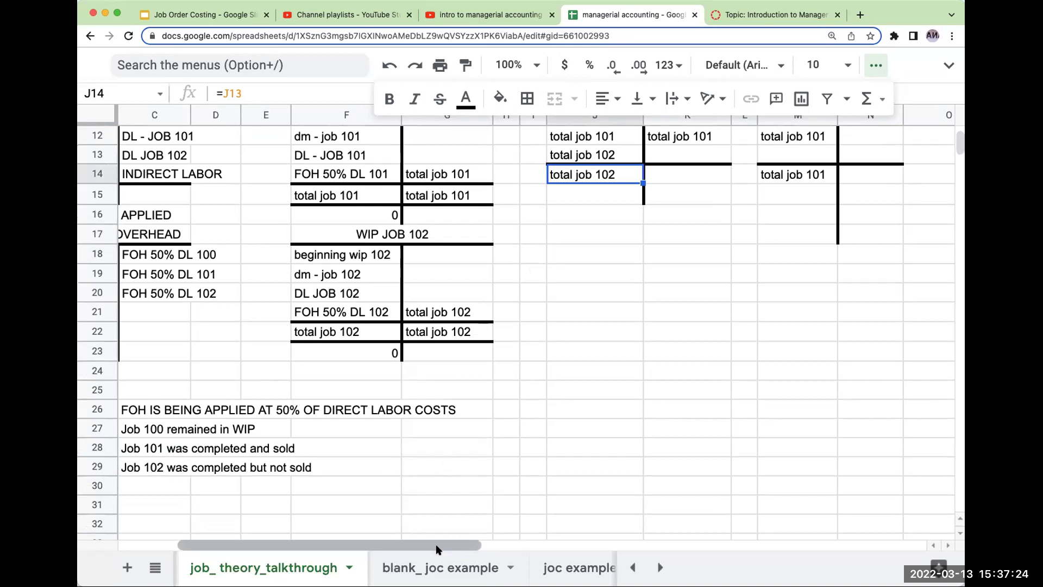
scroll(337, 546, left, 3)
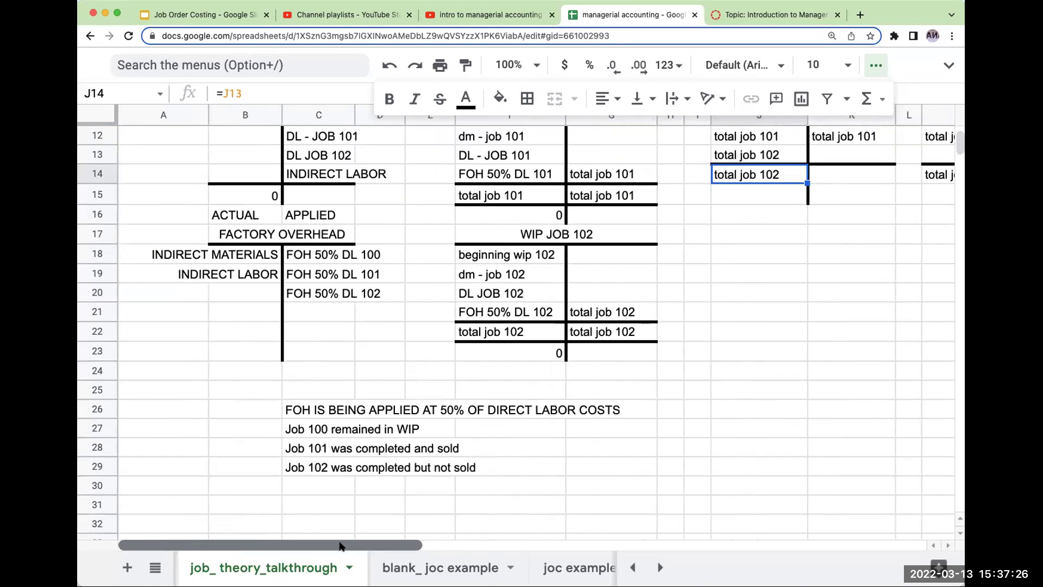
scroll(350, 546, right, 1)
scroll(748, 266, up, 5)
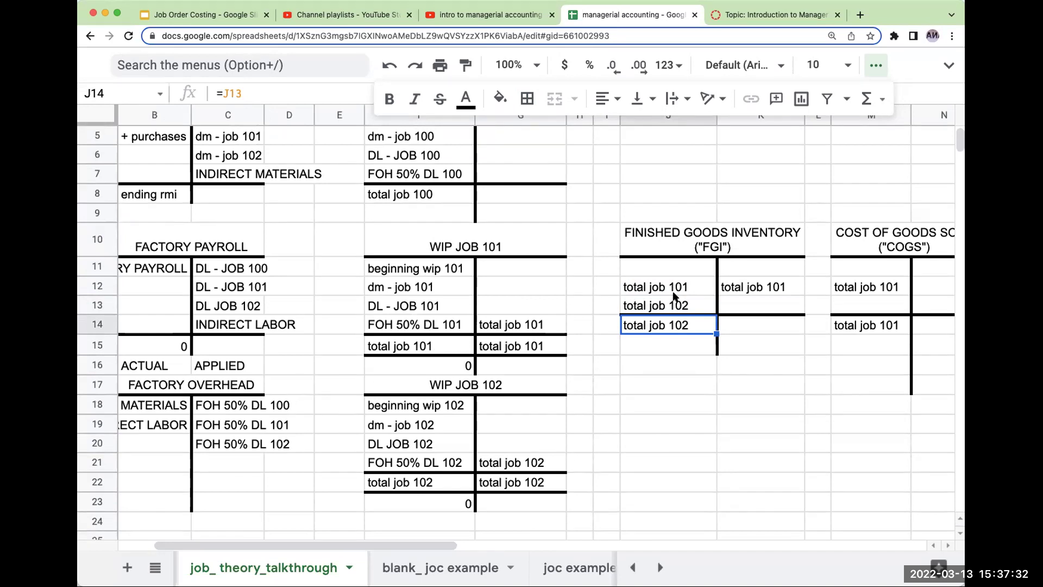
Examine the Finished Goods Inventory debits in J12:J13, the job 100 total in F8 and the job 100 note in C27.
drag(674, 288, 676, 307)
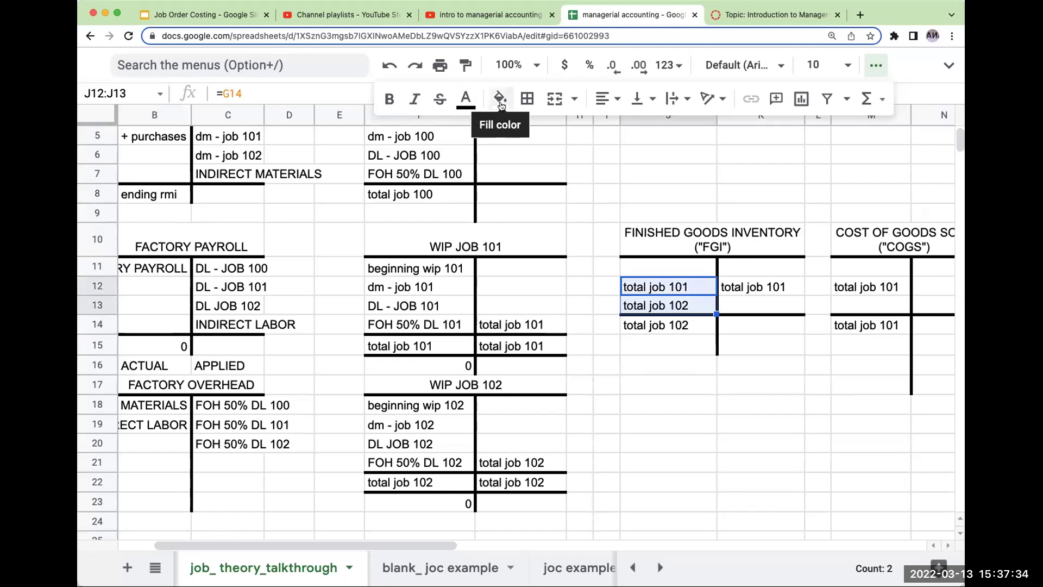
click(688, 363)
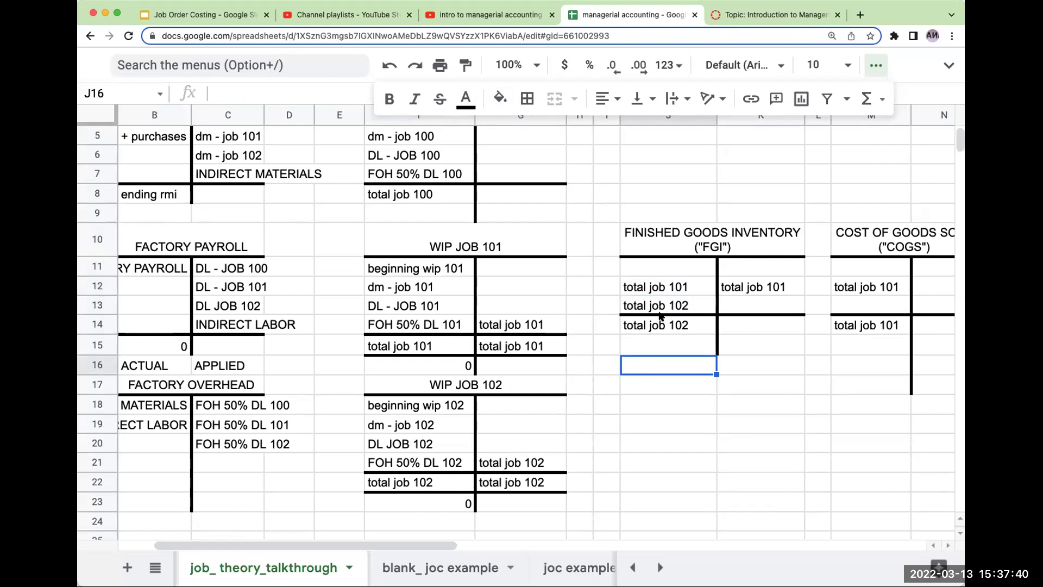
click(673, 290)
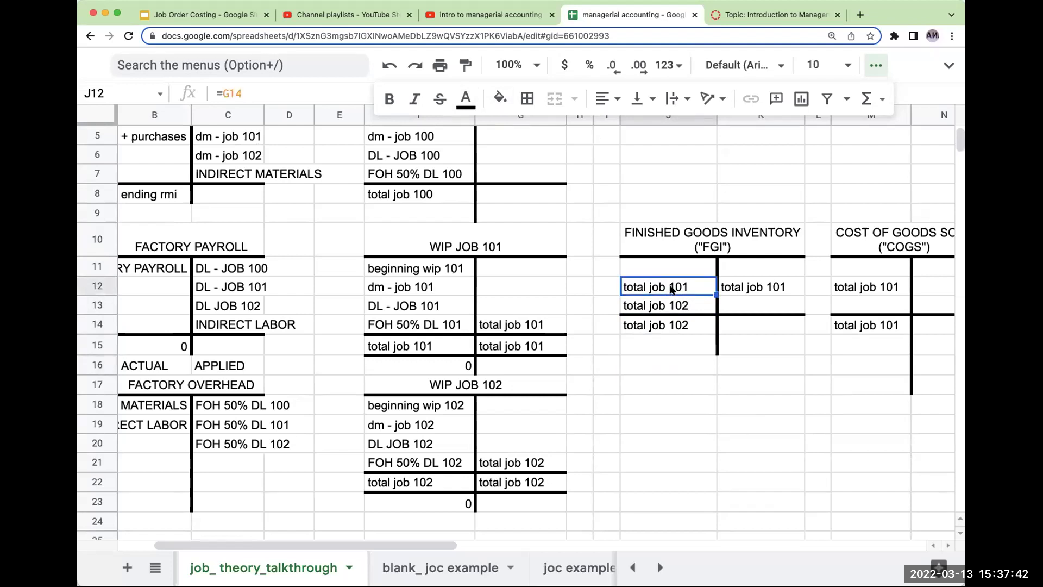
click(673, 301)
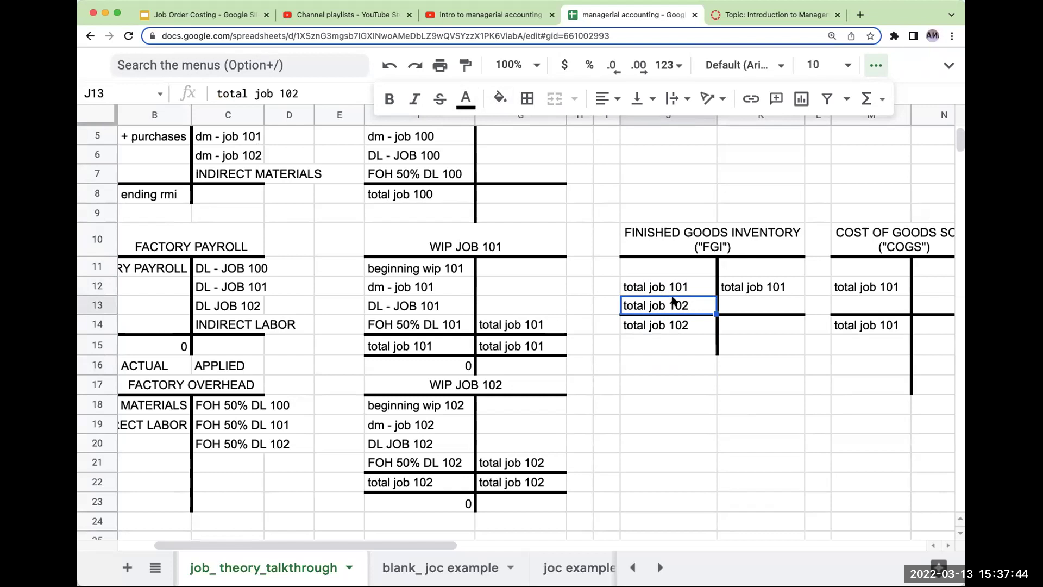
scroll(674, 302, up, 3)
click(419, 283)
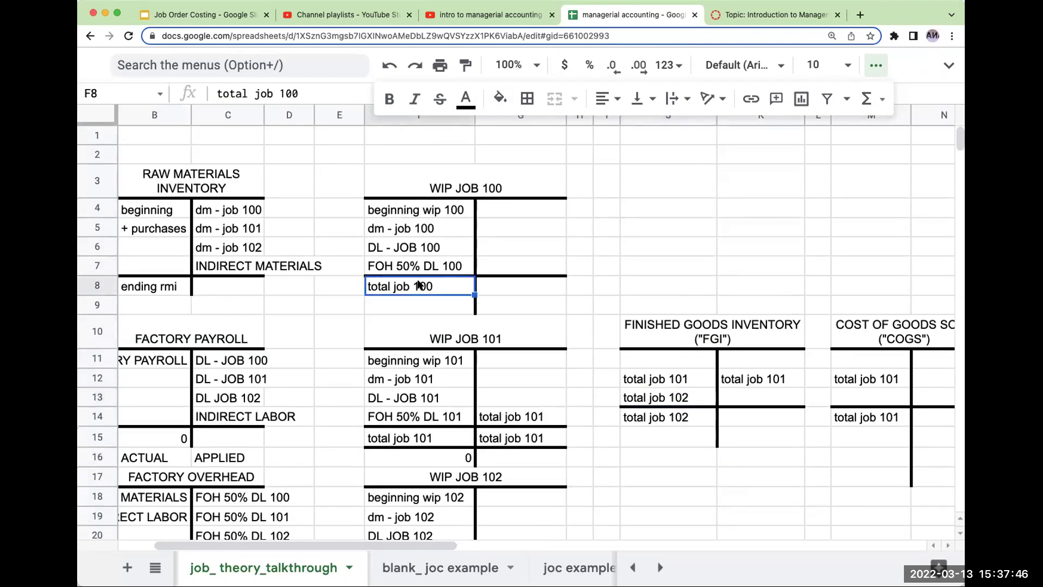
scroll(421, 287, down, 3)
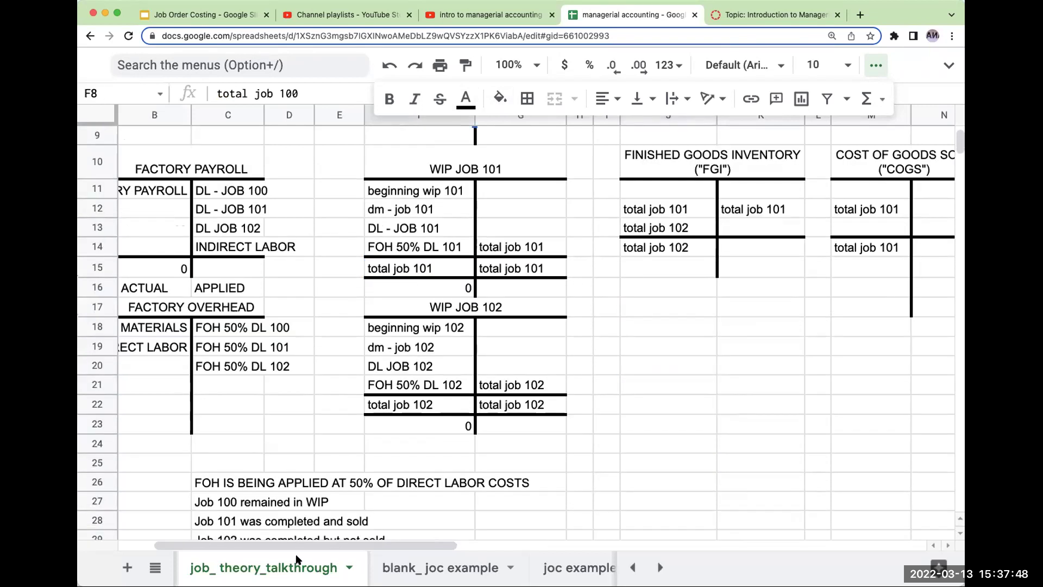
click(253, 504)
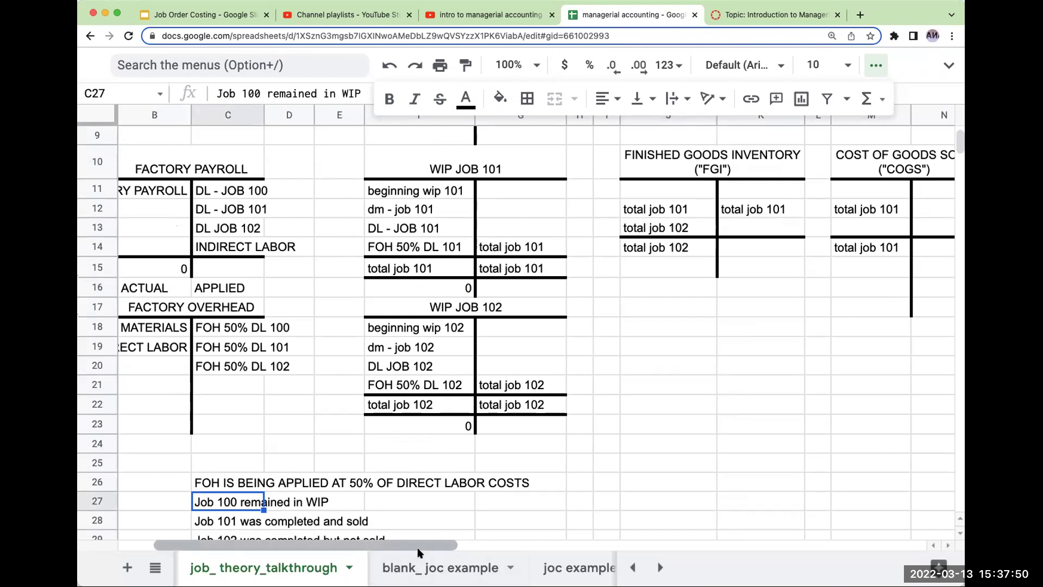
Enter FACTORY RENT in B20 and FACTORY UTILIITES in B21 on the actual side of the Factory Overhead T-account.
drag(418, 545, 383, 545)
click(263, 400)
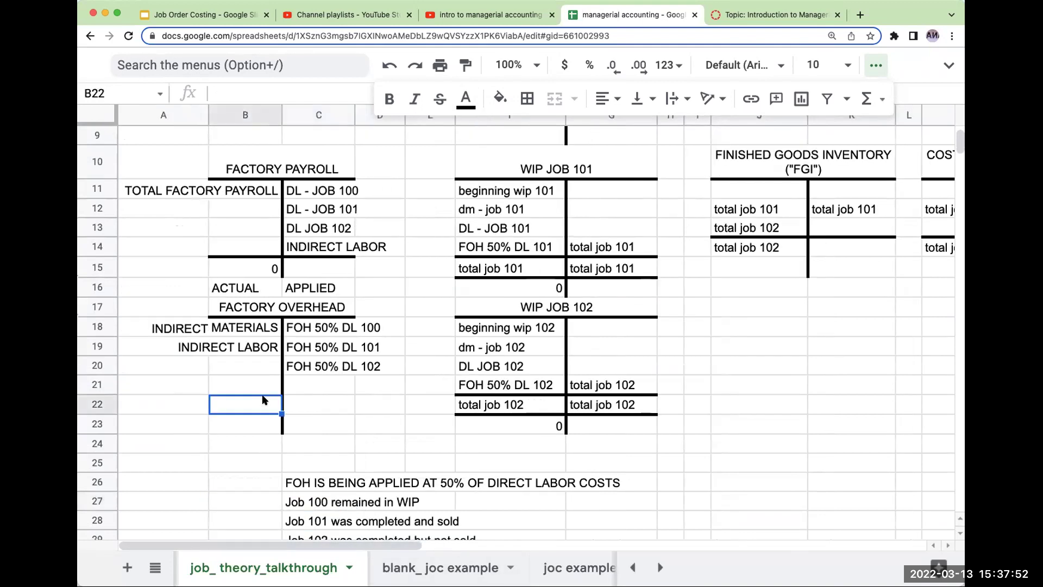
click(259, 369)
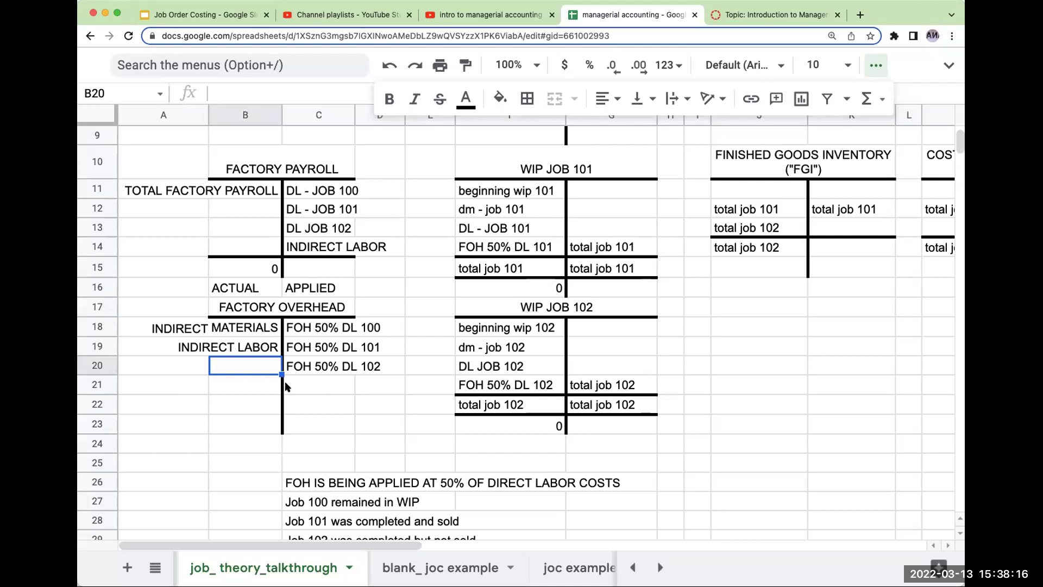
text(F)
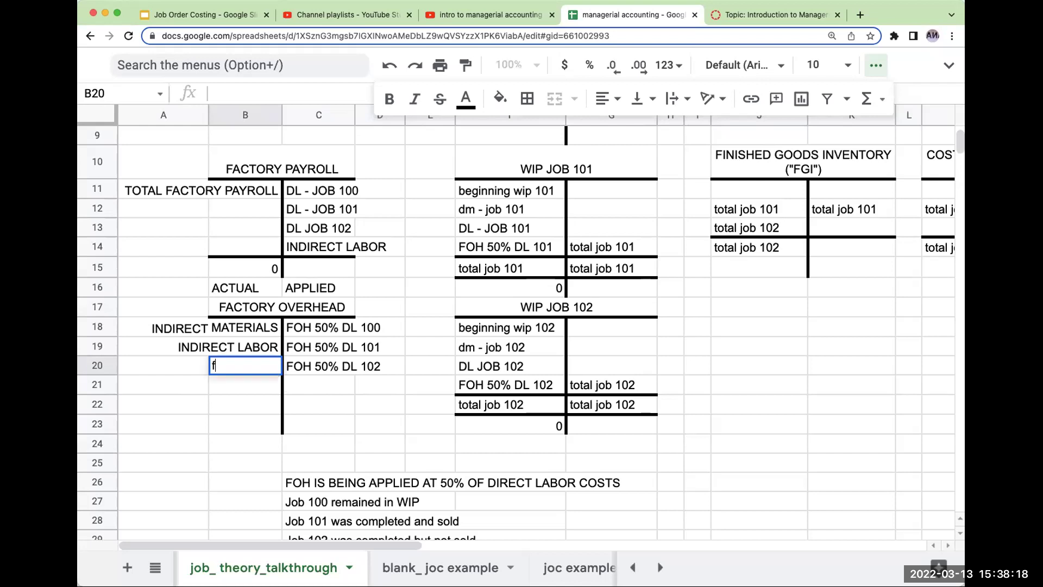
key(BackSpace)
text(ACTORY RENT)
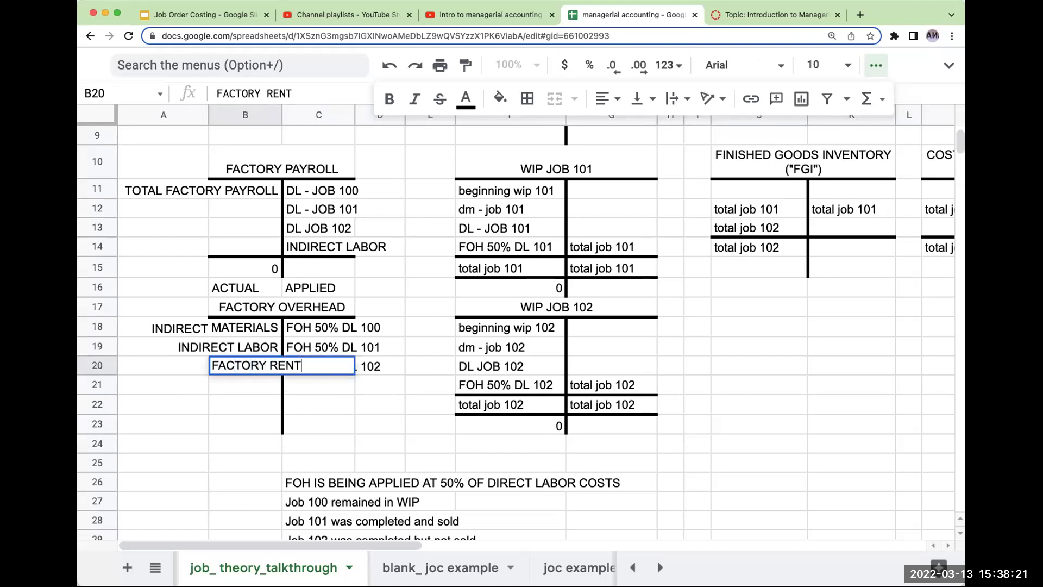
key(Return)
text(FACT)
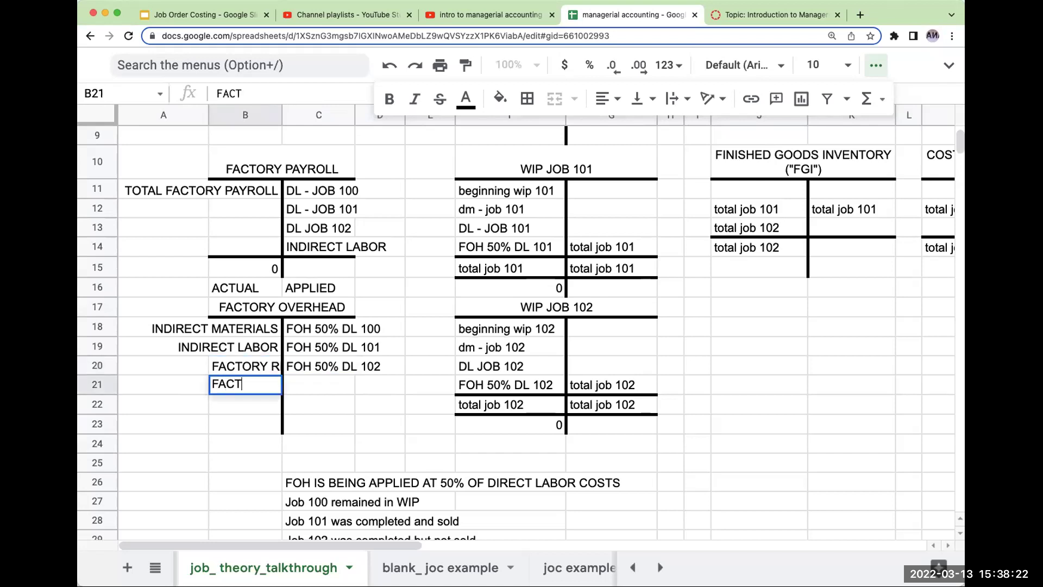
text(ORY UTILIITES)
key(Return)
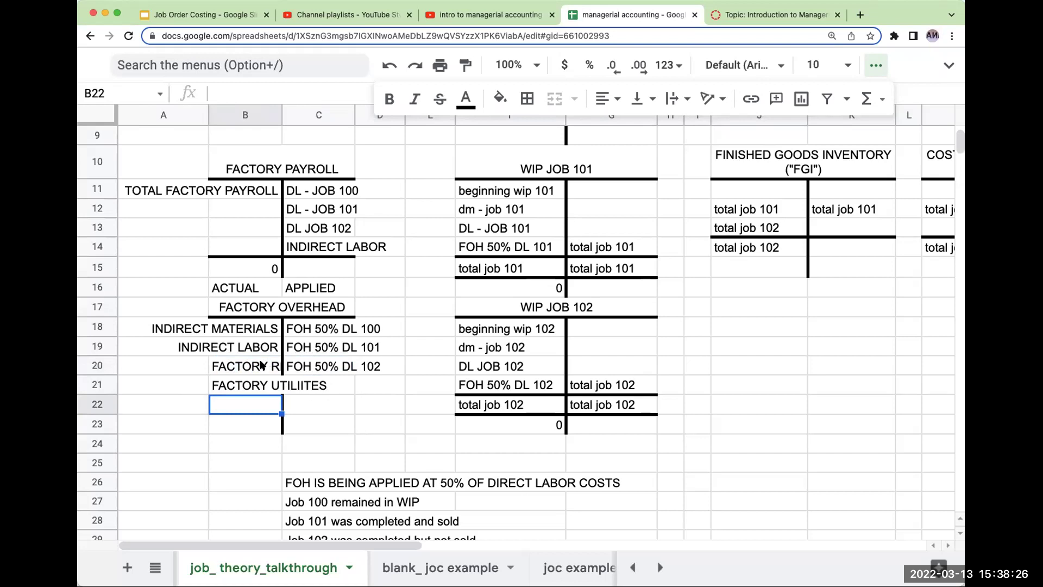
Right-align cells B20:B23 on the debit side of the Factory Overhead T-account.
drag(263, 365, 253, 426)
click(607, 99)
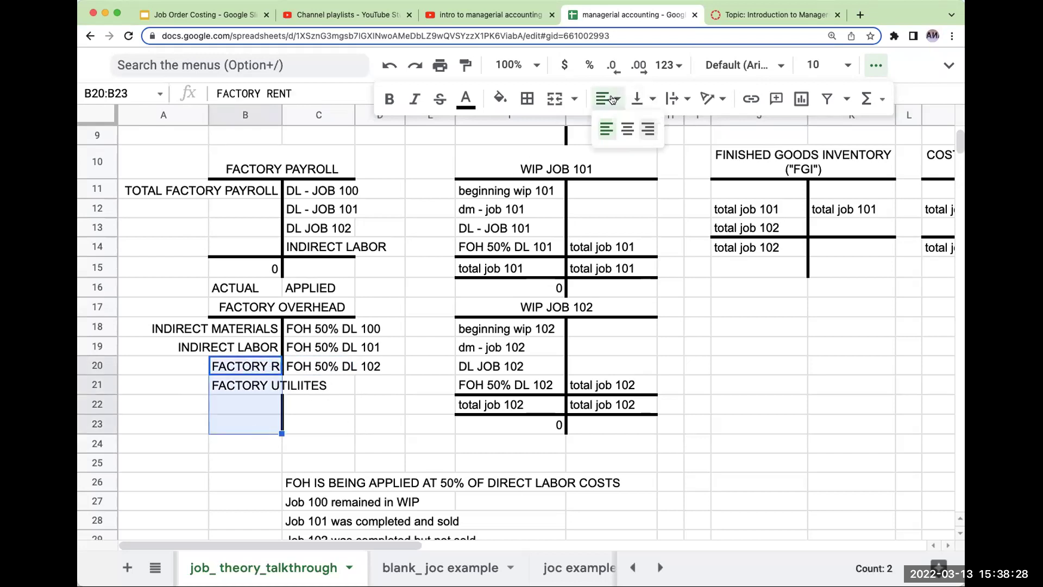
click(643, 134)
Add top and bottom borders to B22:C22 to form the Factory Overhead total row.
click(259, 410)
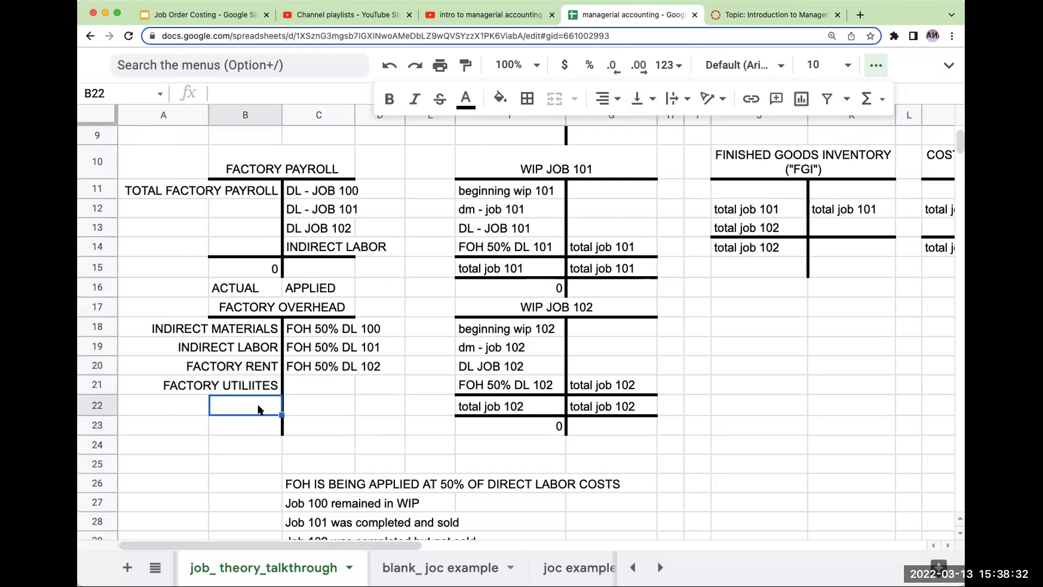
drag(238, 402, 319, 402)
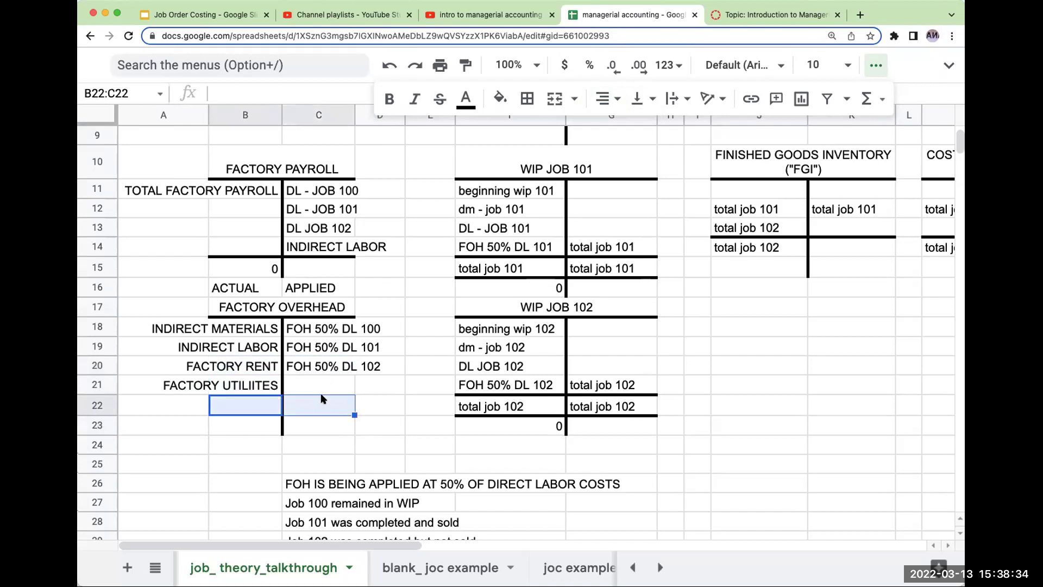
click(527, 99)
click(559, 160)
click(607, 160)
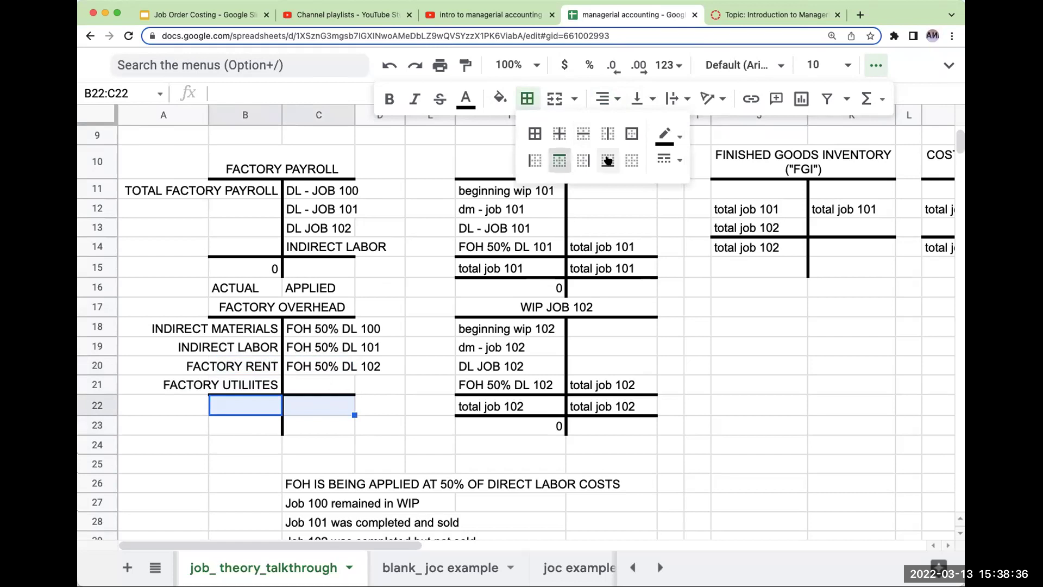
Label the Factory Overhead total row with TOTAL ACTUAL in B22 and TOTAL APPLIED in C22.
click(259, 403)
text(TOTAL)
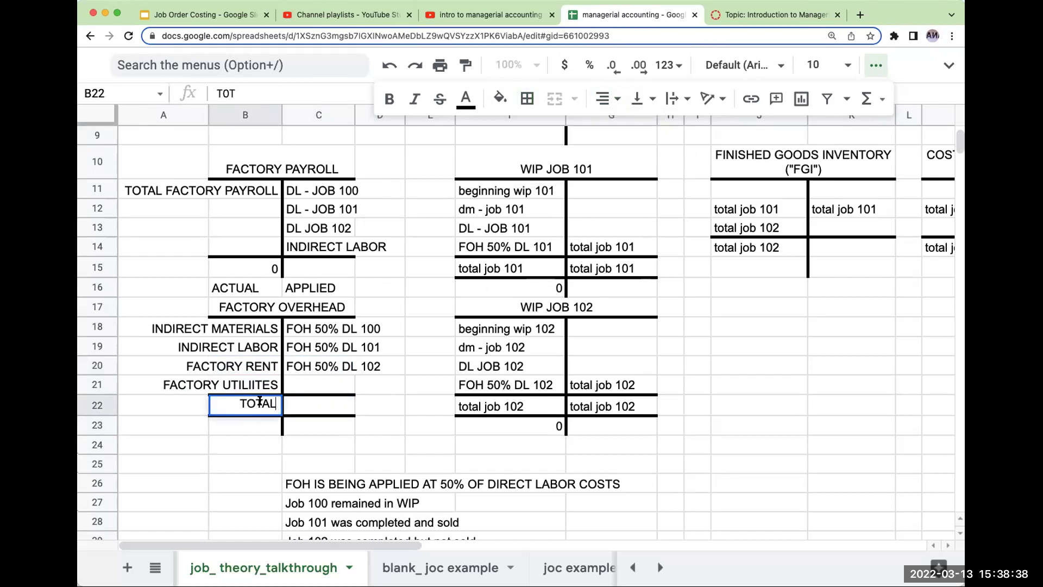
text( ACUTAL)
key(BackSpace)
key(BackSpace)
key(BackSpace)
key(BackSpace)
text(TUAL)
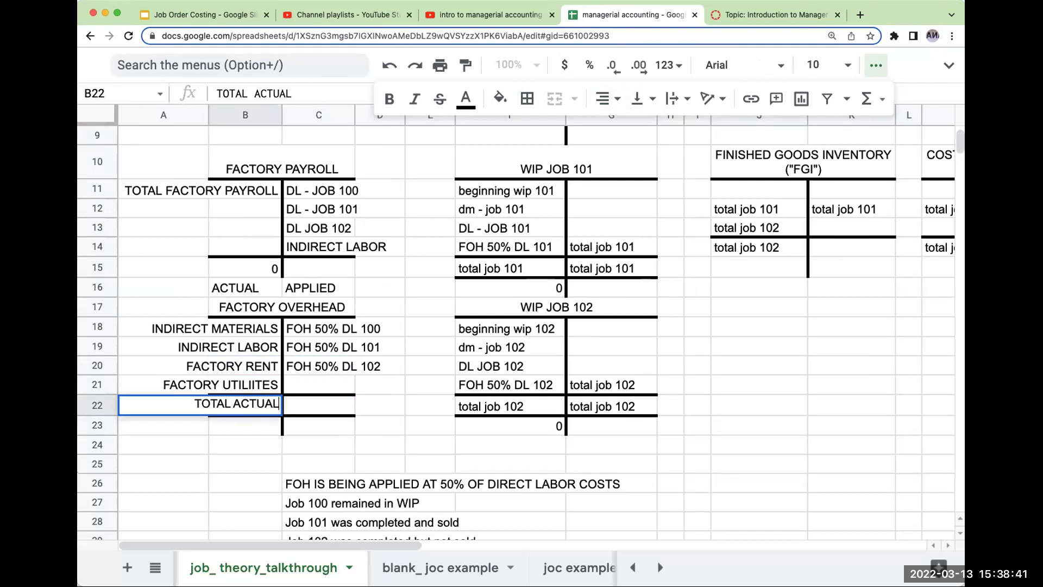
key(Tab)
text(TOTAL APPLIED)
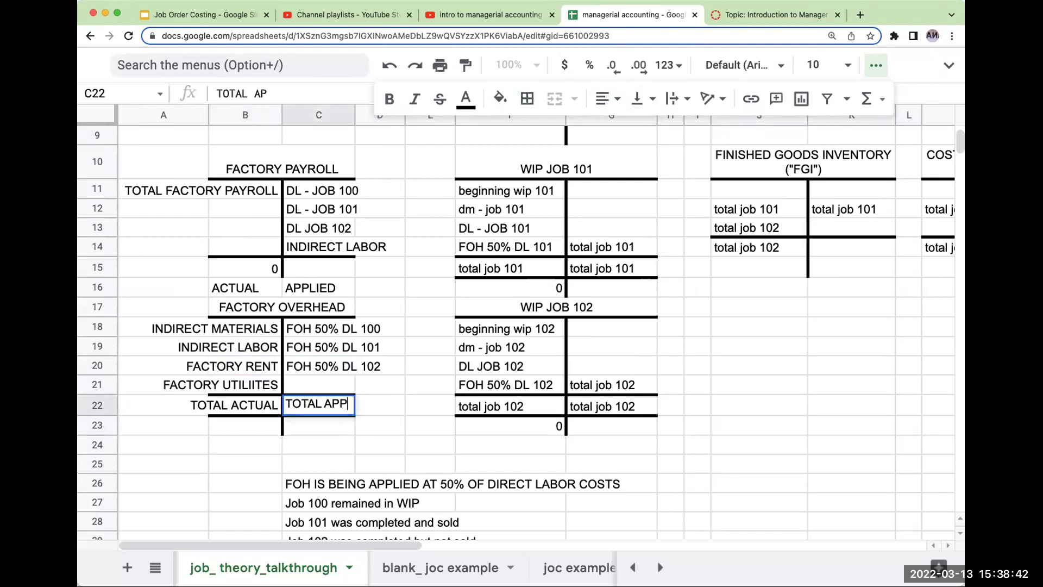
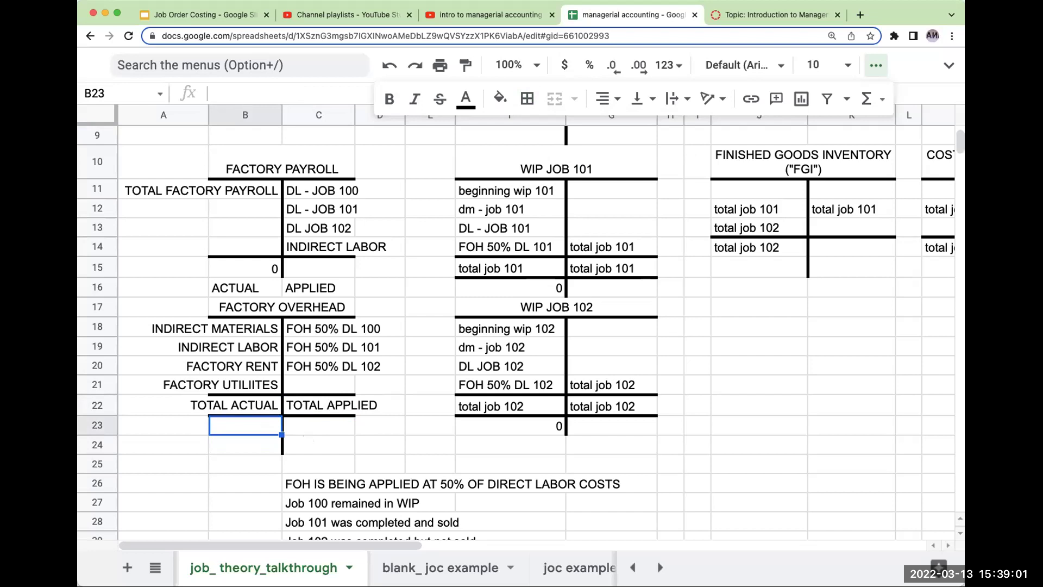
Enter 0 in B24 below the Factory Overhead totals and add a top border across B24:C24.
key(Return)
key(Up)
key(Up)
key(Down)
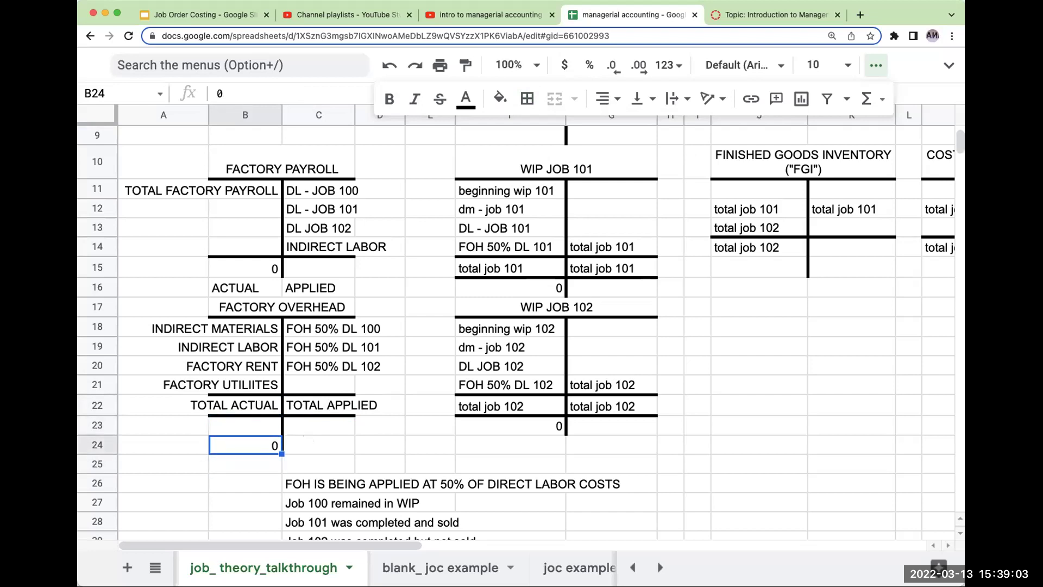
key(shift+Right)
click(527, 98)
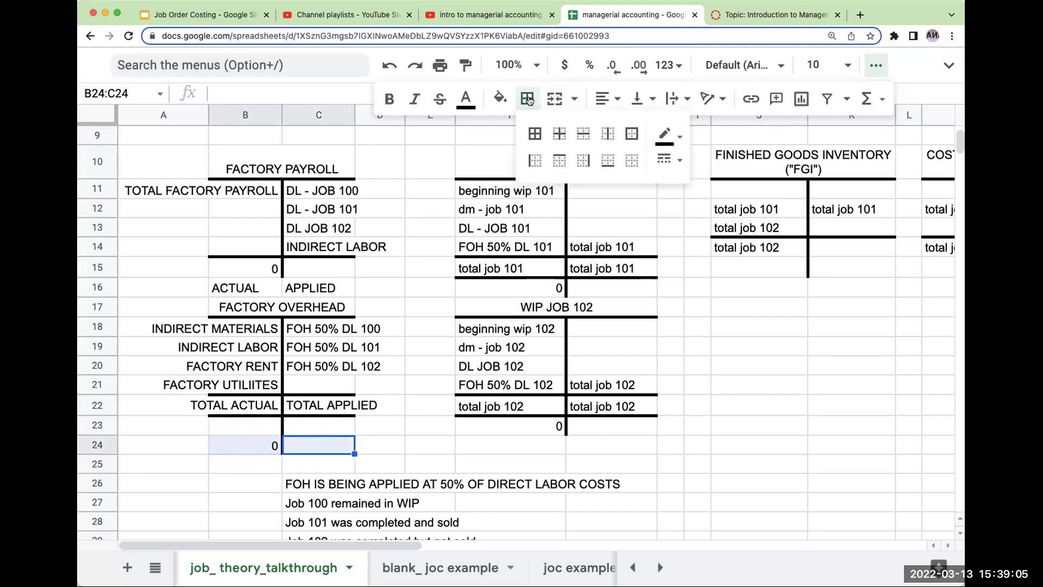
click(559, 161)
Fill the Factory Overhead adjustment cells below the totals, B23 in yellow and C23 in orange.
click(313, 429)
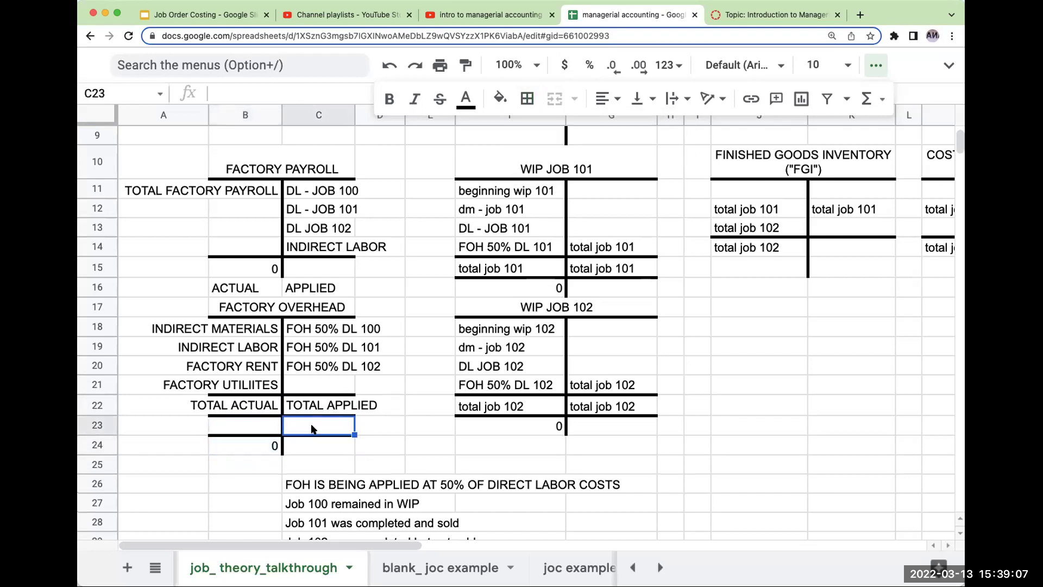
key(Left)
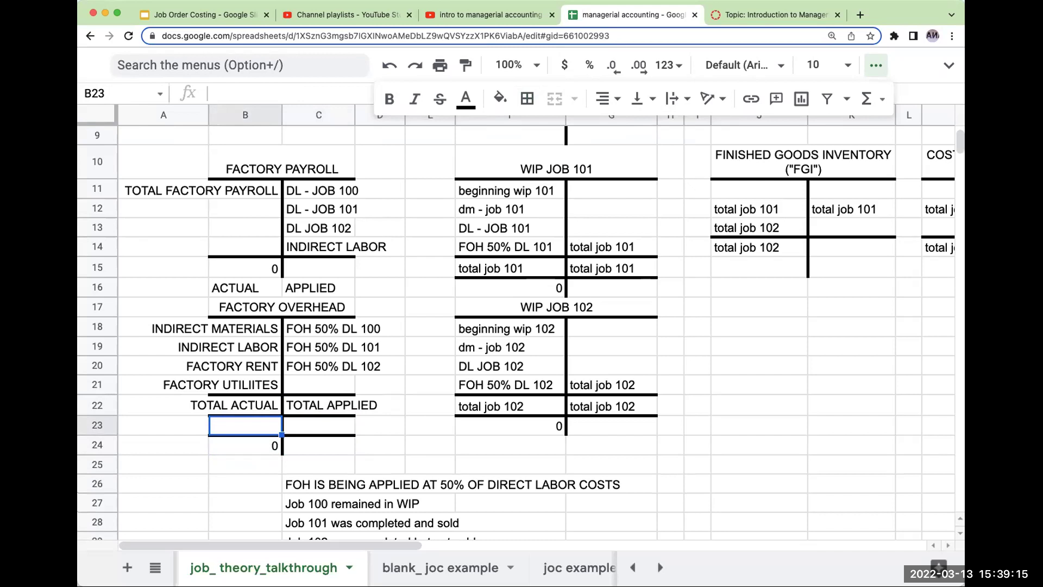
click(496, 97)
click(565, 260)
click(332, 426)
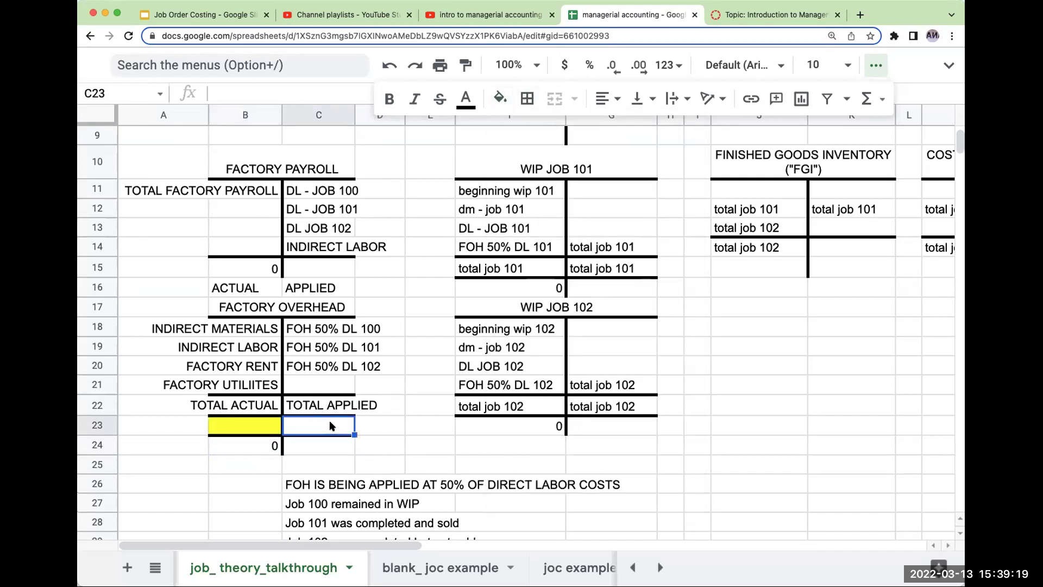
click(499, 97)
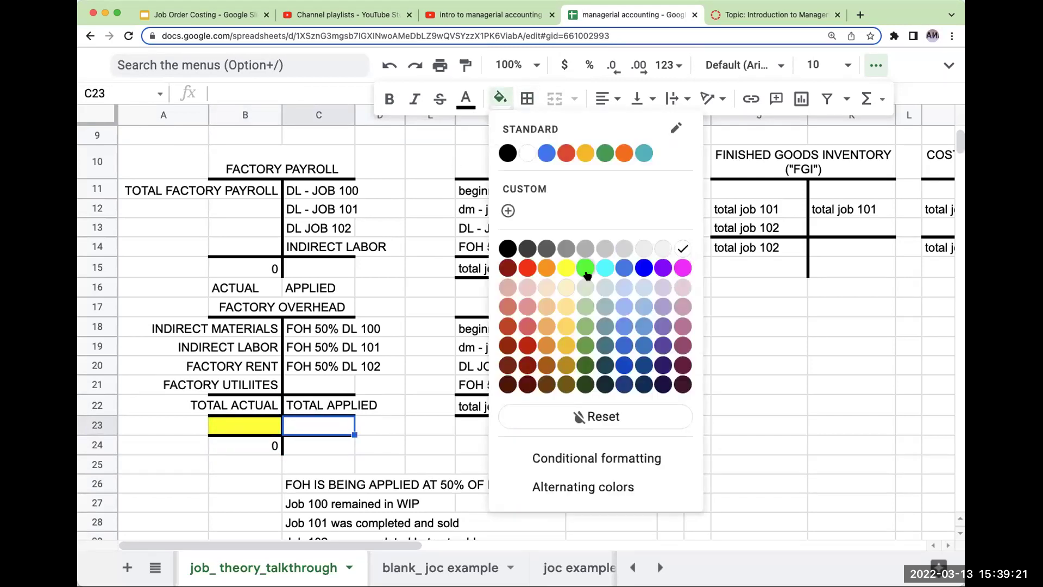
click(550, 268)
Fill M15, on the debit side of the Cost of Goods Sold T-account, with the same orange as C23.
click(933, 274)
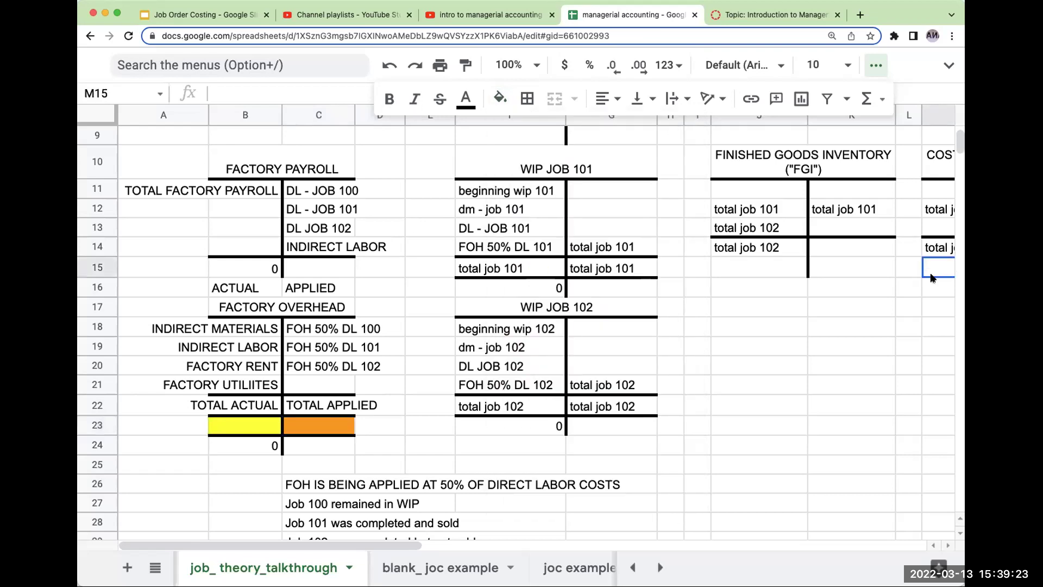
scroll(932, 274, right, 4)
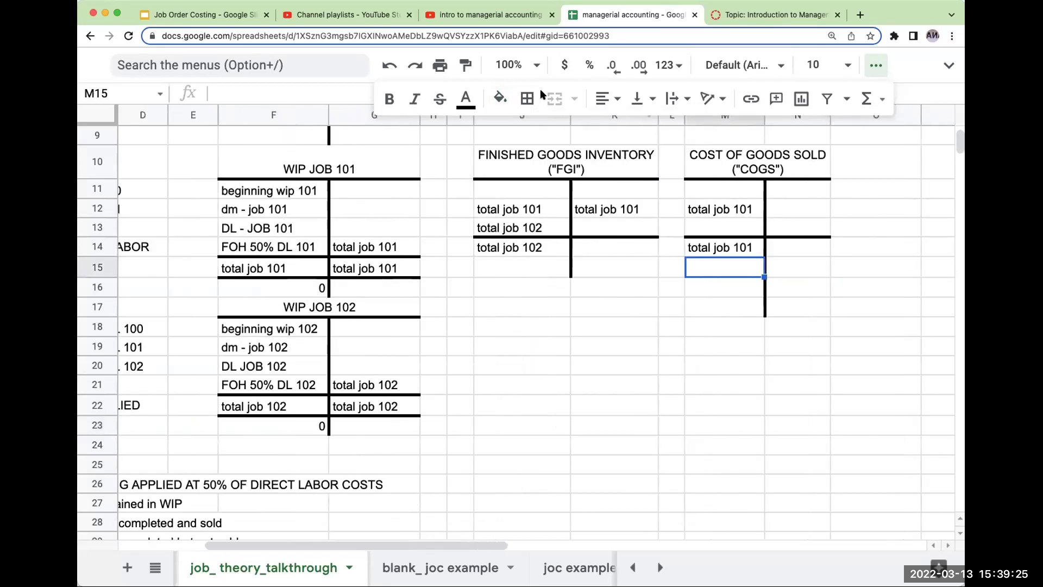
click(500, 98)
click(544, 267)
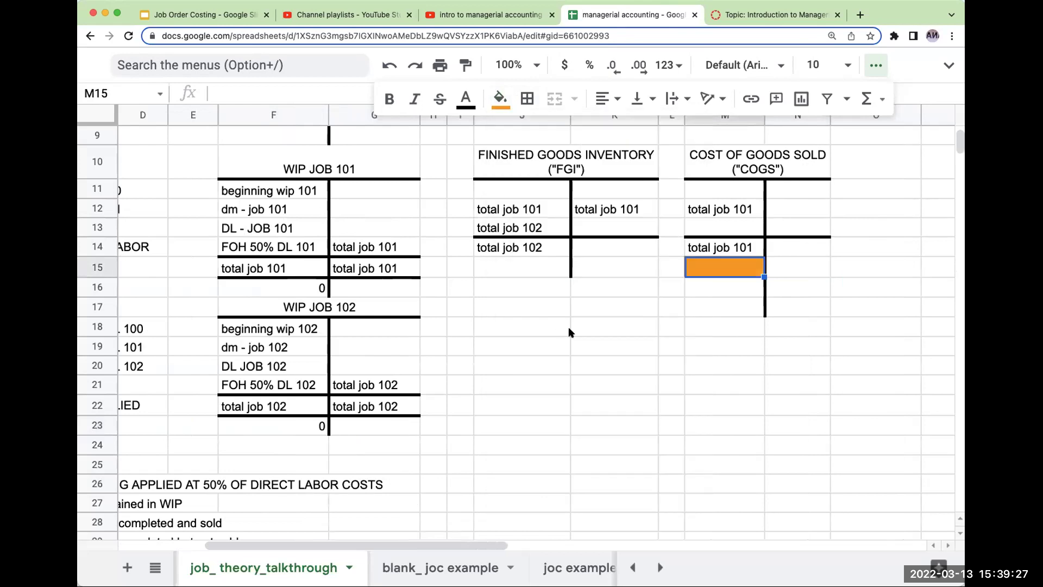
Copy the zero balance in B24 to C24 on the applied side of the Factory Overhead T-account.
drag(353, 545, 267, 545)
click(324, 422)
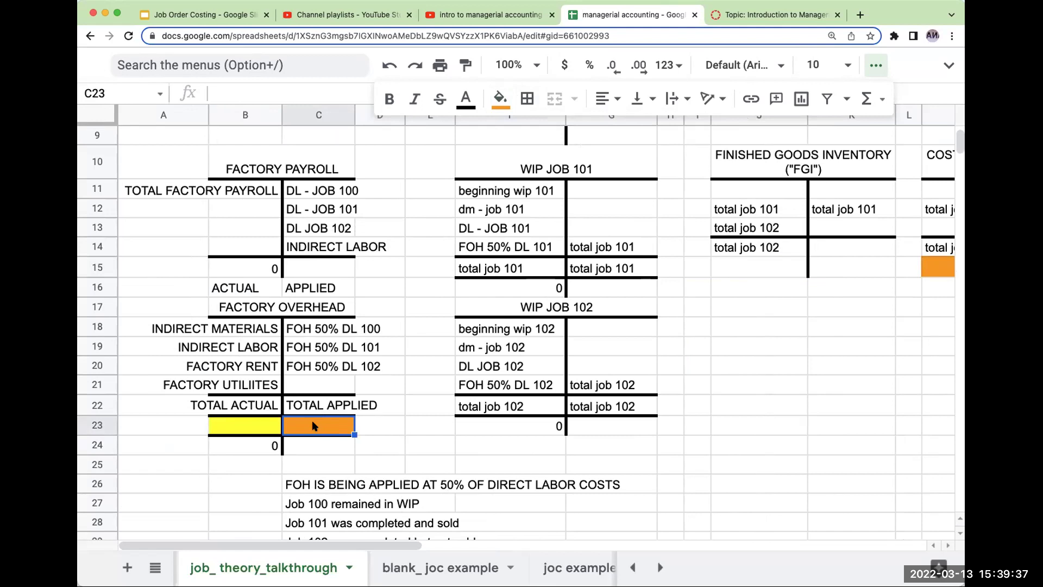
click(320, 403)
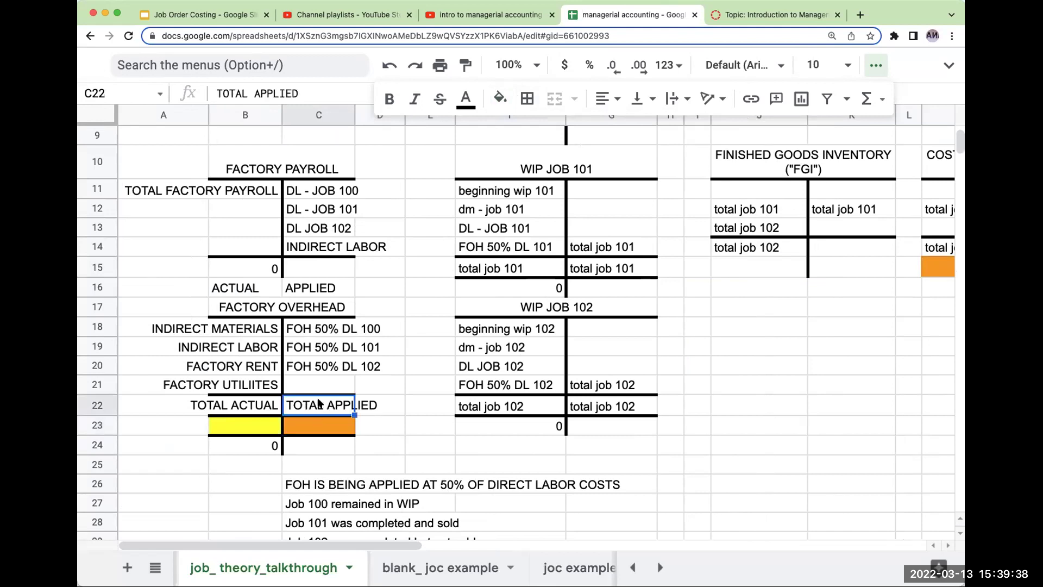
click(328, 427)
click(251, 449)
key(super+c)
key(Right)
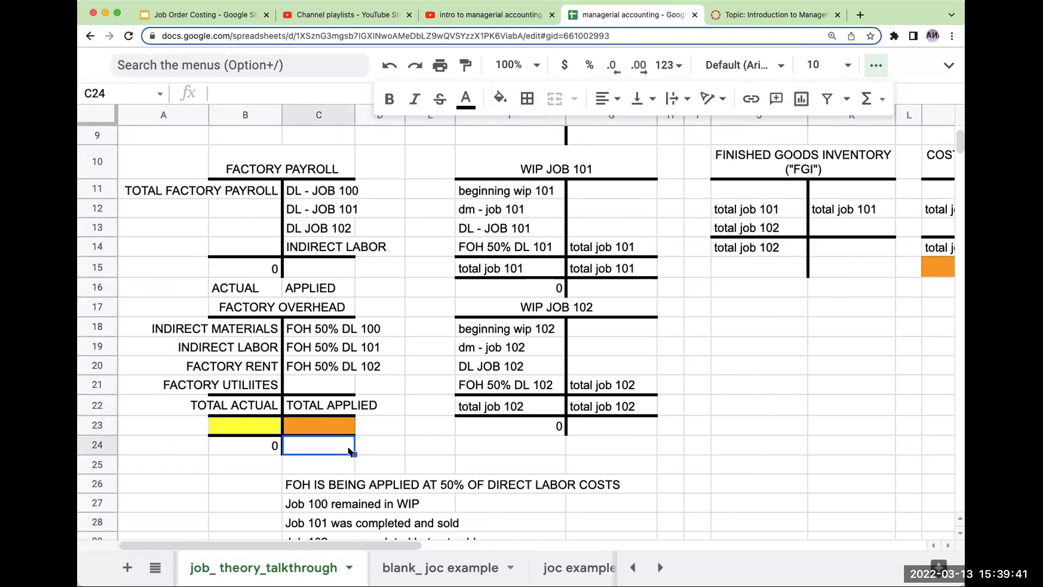
key(super+v)
key(Return)
Examine the orange Cost of Goods Sold cell M15, the yellow Factory Overhead cell B23 and the balance in B24.
key(Up)
key(Right)
key(Right)
key(Right)
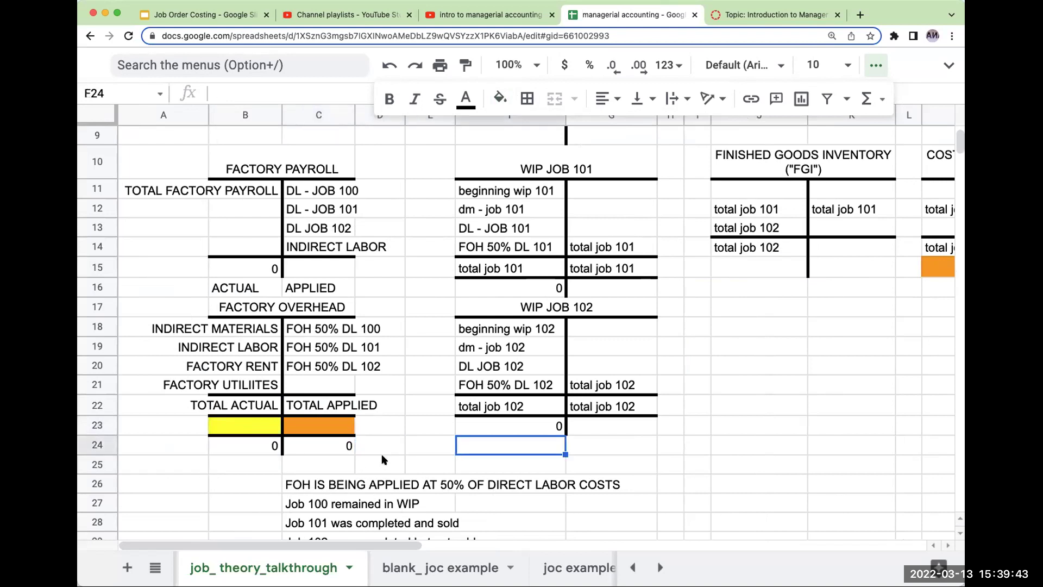
click(941, 269)
key(Left)
key(Left)
key(Left)
key(Left)
key(Left)
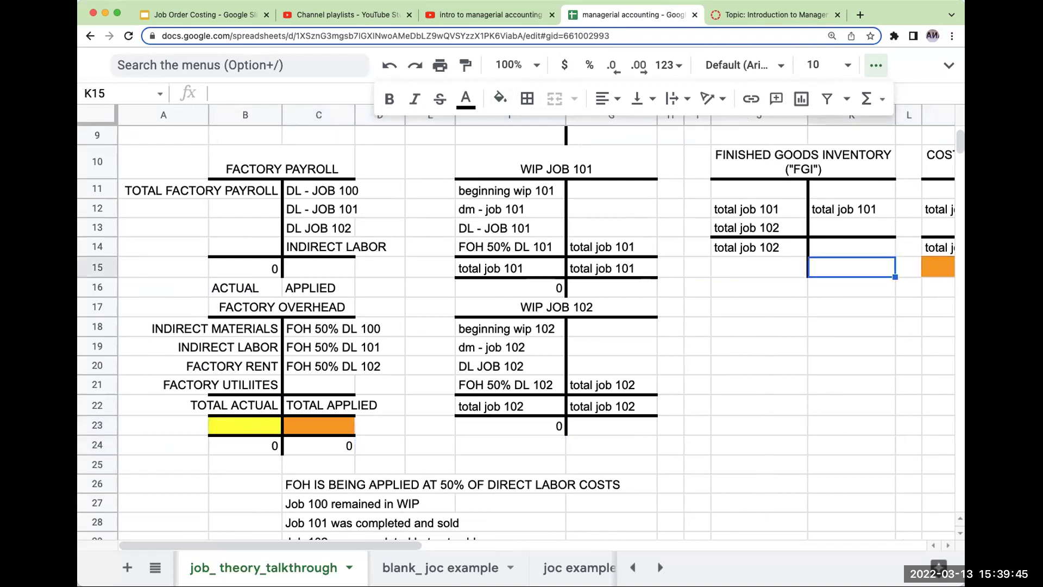
key(Down)
key(Down)
key(Down)
key(Left)
key(Left)
key(Left)
key(Left)
key(Down)
key(Down)
key(Down)
key(Down)
key(Left)
key(Left)
key(Down)
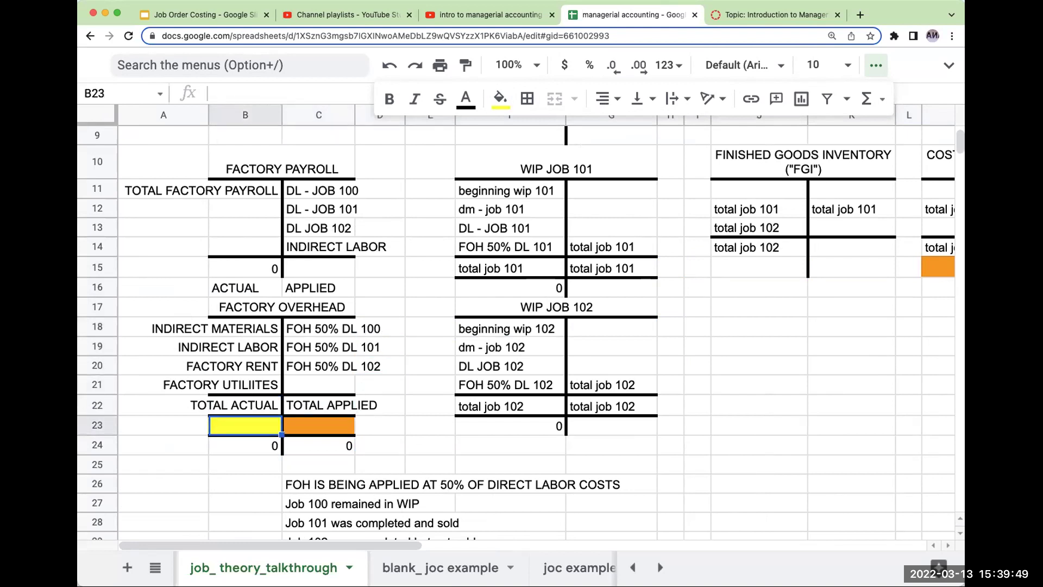
key(Down)
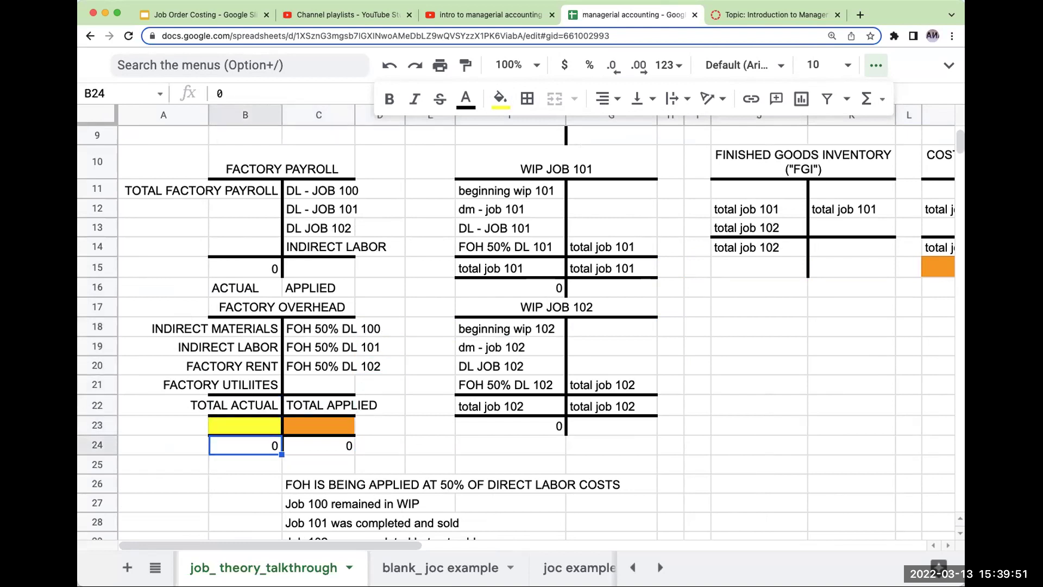
Fill N15, on the credit side of the Cost of Goods Sold T-account, with the same yellow as B23.
key(Right)
key(Right)
key(Up)
key(Up)
key(Up)
key(Right)
key(Right)
key(Right)
key(Right)
key(Right)
key(Right)
key(Right)
key(Right)
key(Right)
key(Up)
key(Up)
key(Up)
key(Up)
key(Up)
key(Up)
key(Right)
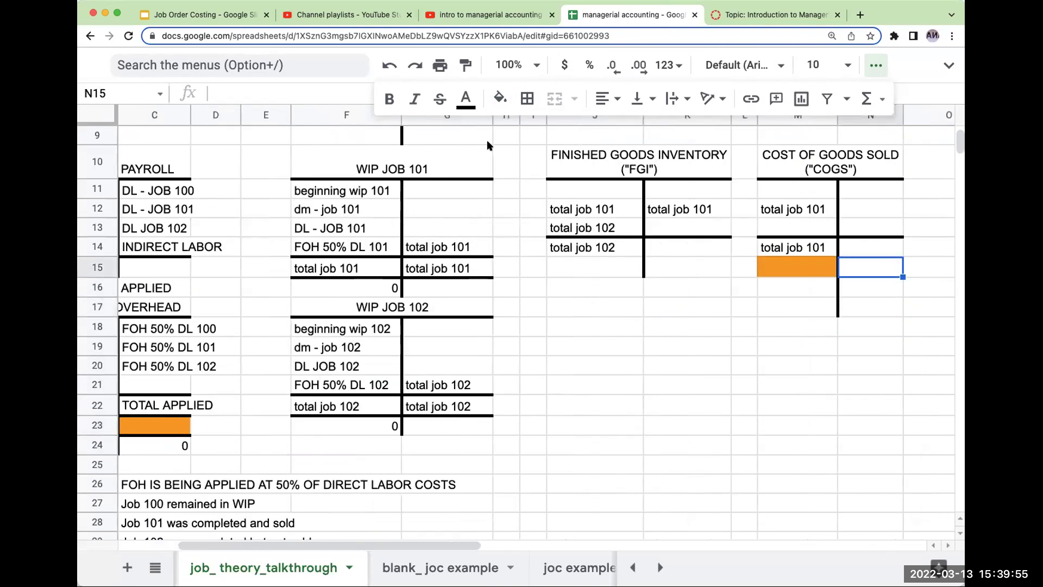
click(500, 98)
click(571, 265)
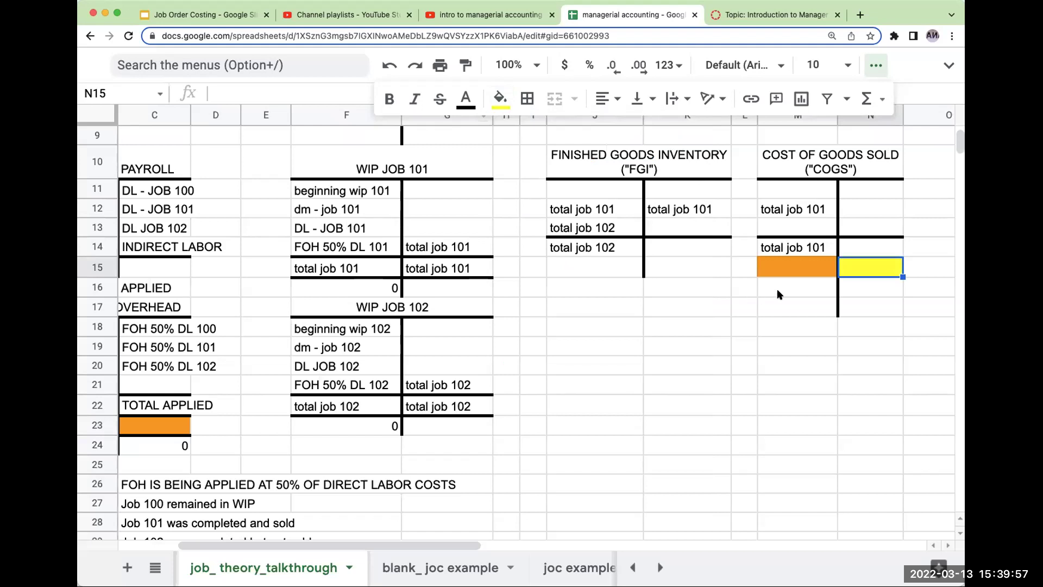
Add a top border across M17:N17 to draw the Cost of Goods Sold ending balance line.
click(794, 303)
shift+click(864, 307)
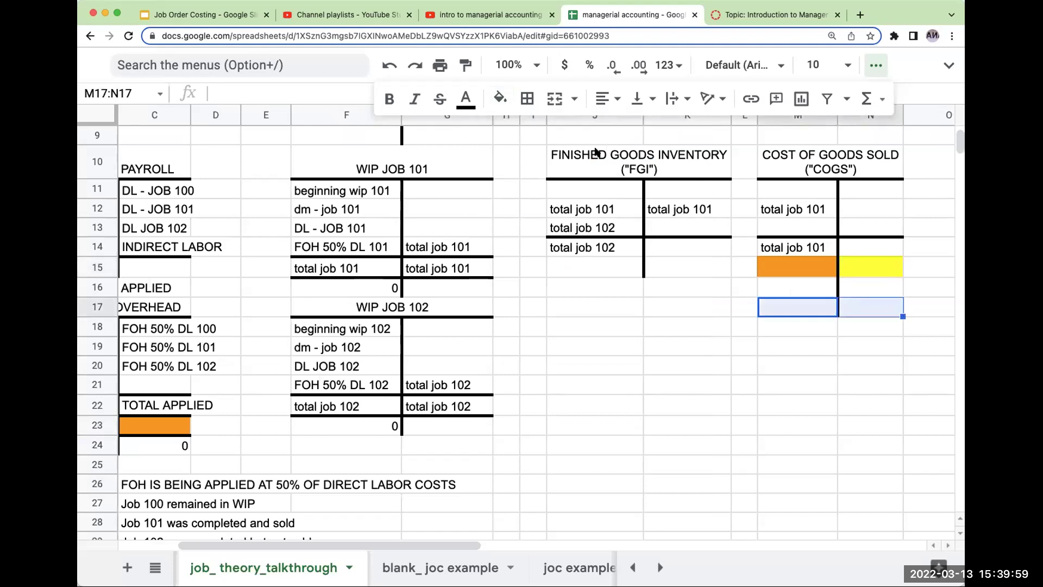
click(527, 98)
click(561, 162)
Enter the label ENDING COGS in M17 below the Cost of Goods Sold balance line.
click(804, 311)
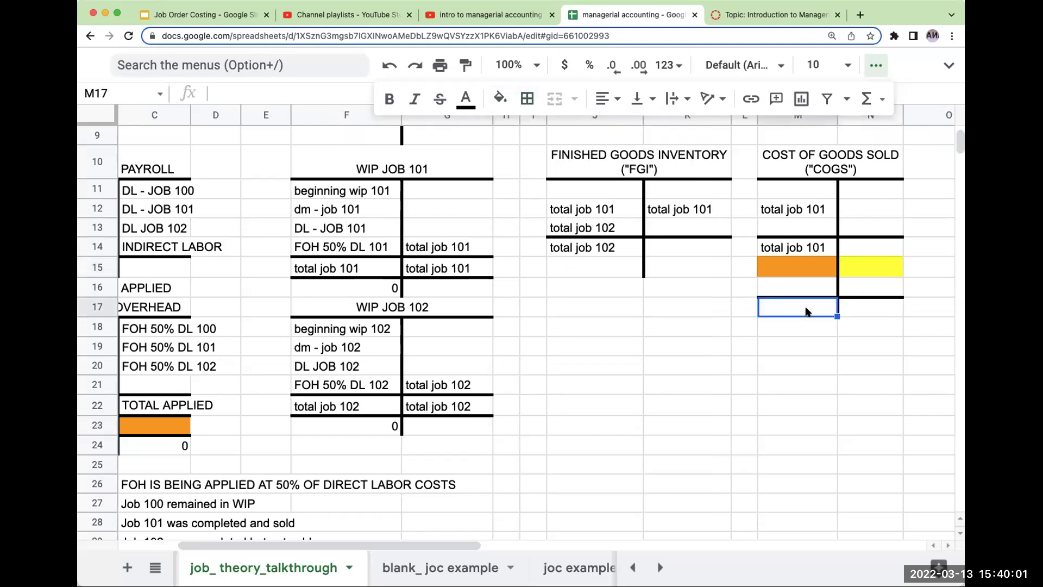
text(ENDING COGS)
key(Return)
click(798, 307)
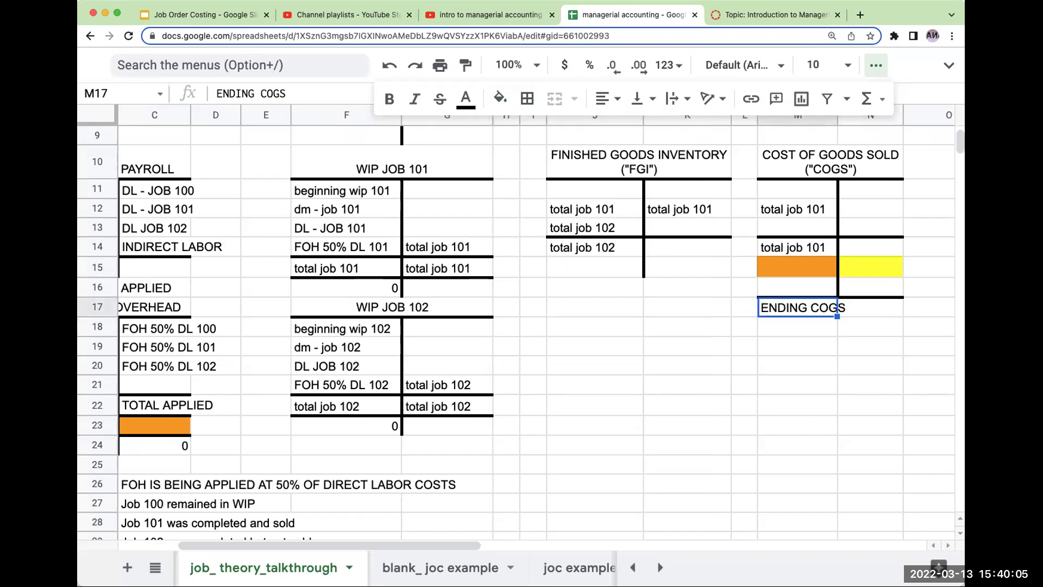
Examine the Factory Payroll and Factory Overhead T-accounts at the start of the sheet, around row 17.
key(Left)
key(Left)
key(Left)
key(Left)
key(Left)
key(Left)
key(Left)
key(Left)
key(Left)
key(Left)
key(Left)
key(Left)
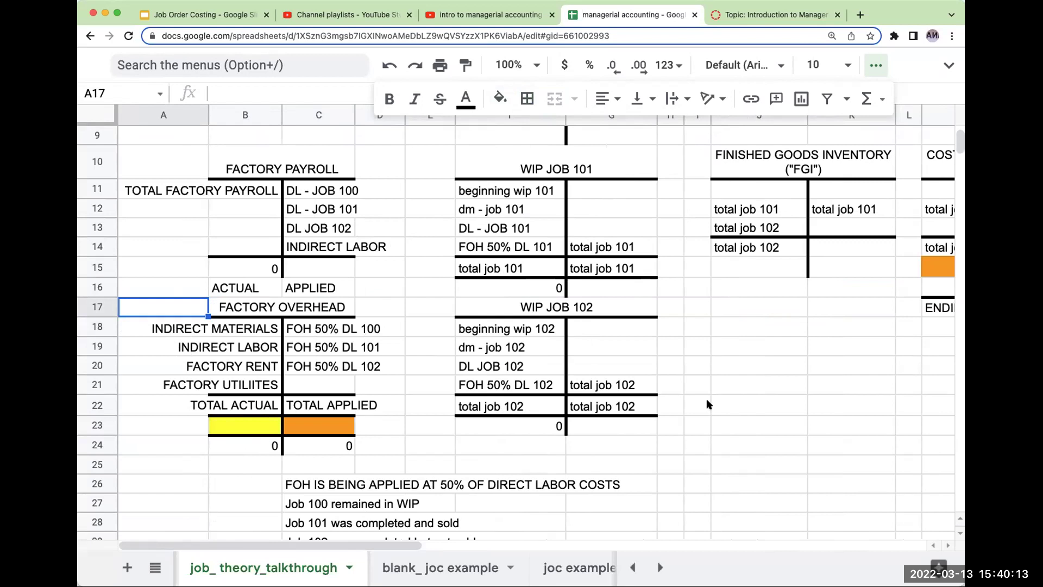
Review the YYZ, Inc. data and requirements on the blank_ joc example sheet, and return to the job_ theory_talkthrough sheet.
click(441, 566)
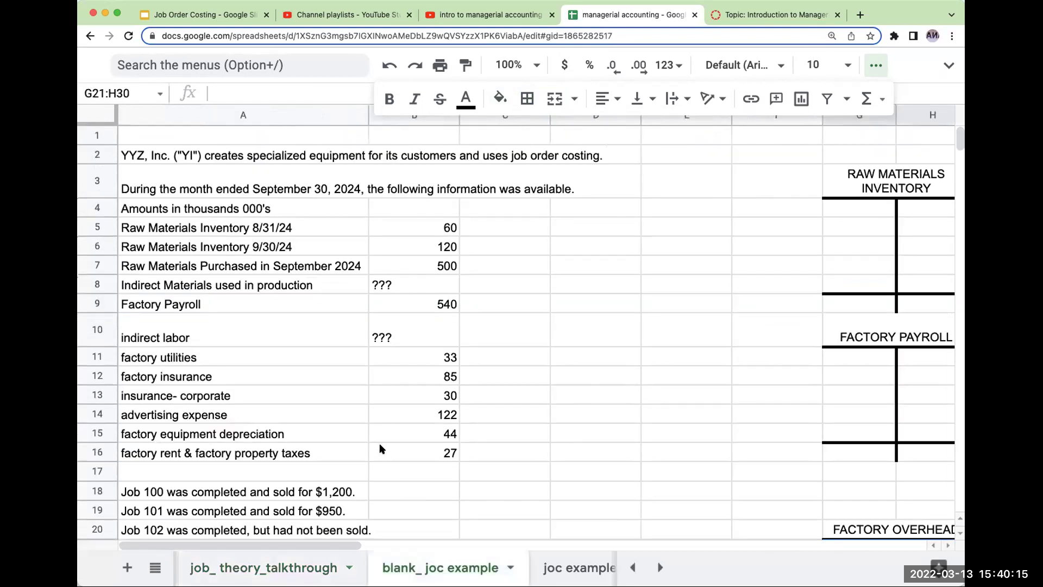
scroll(383, 451, down, 10)
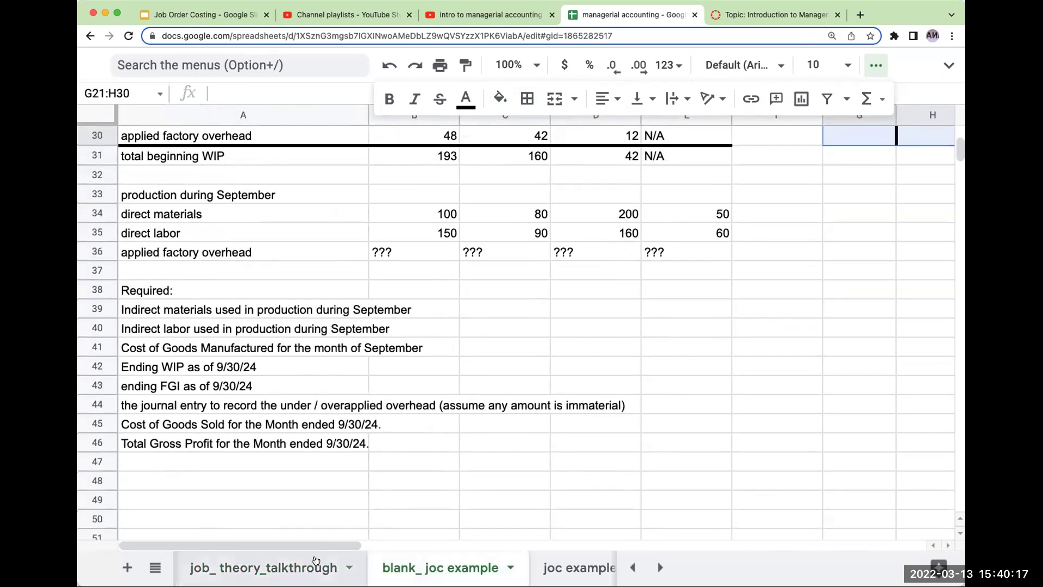
click(296, 567)
scroll(347, 380, up, 2)
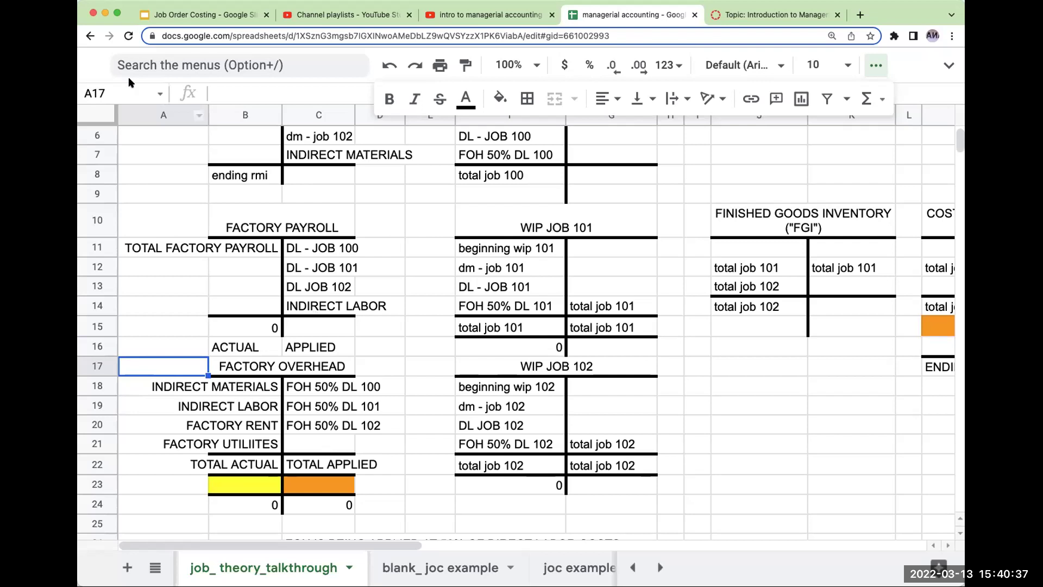
Switch to the Job Order Costing presentation in Google Slides and start the slideshow at slide 11, the Thank you slide.
click(185, 15)
scroll(201, 381, down, 3)
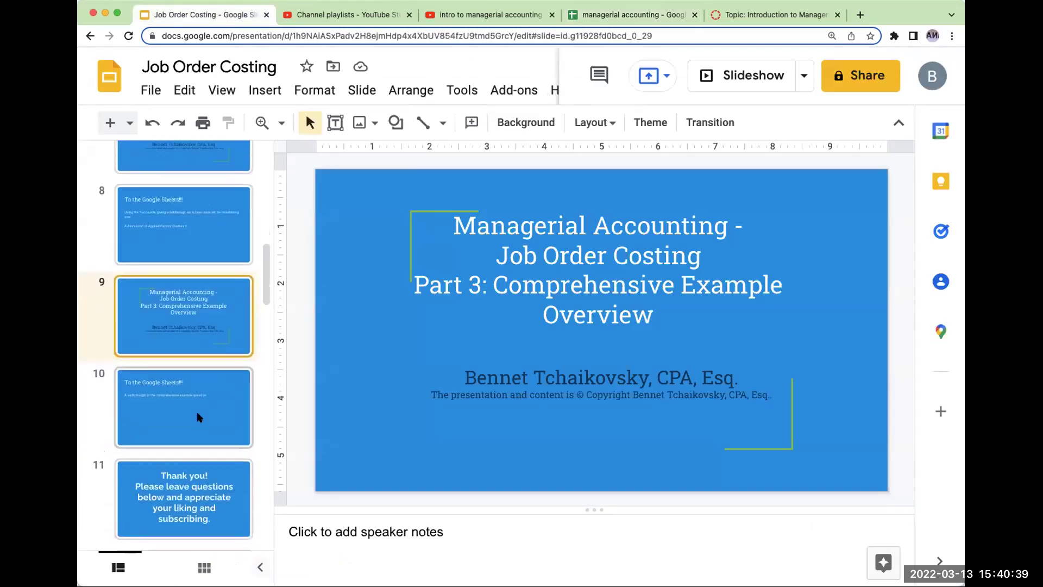
click(191, 414)
click(191, 497)
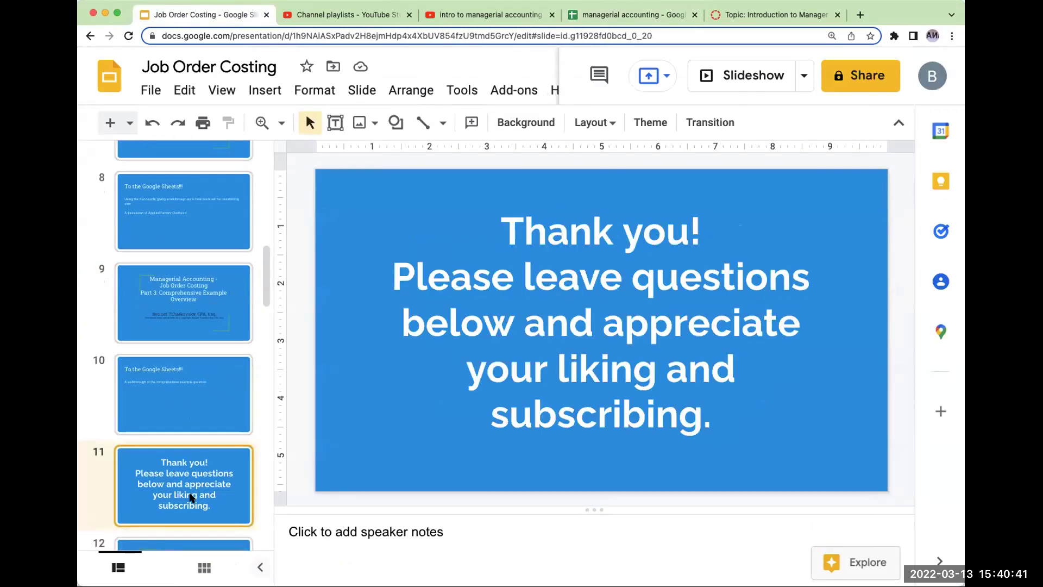
click(730, 76)
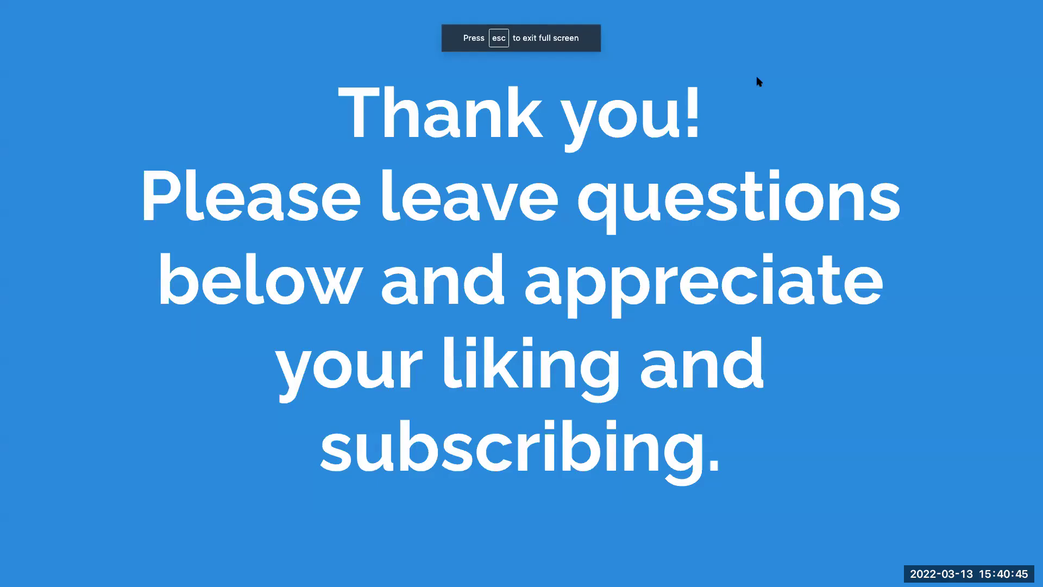